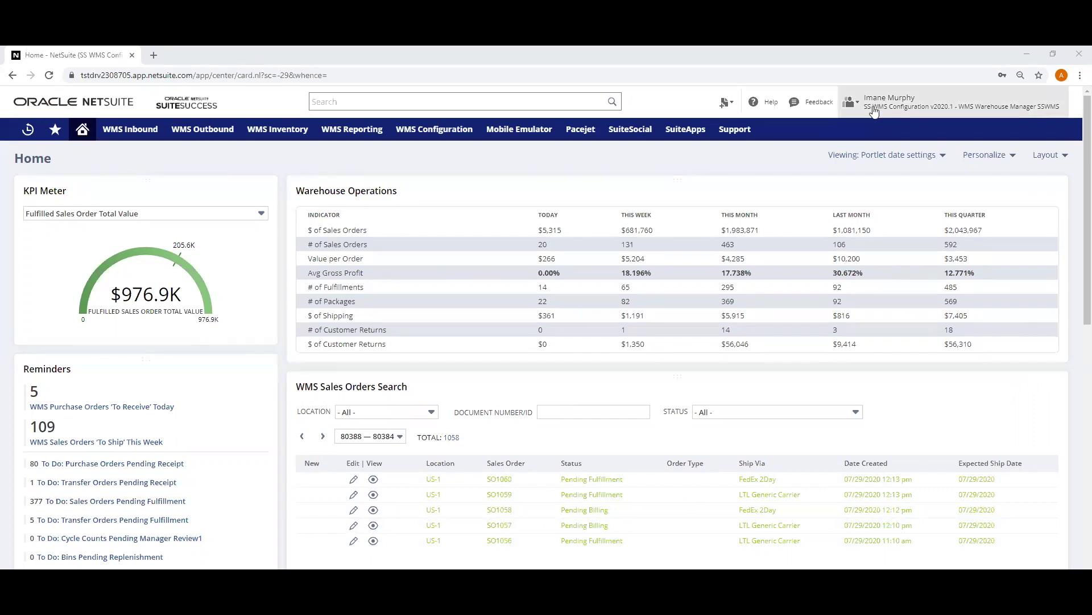
{"action": "mouse_move", "coordinate": [875, 109]}
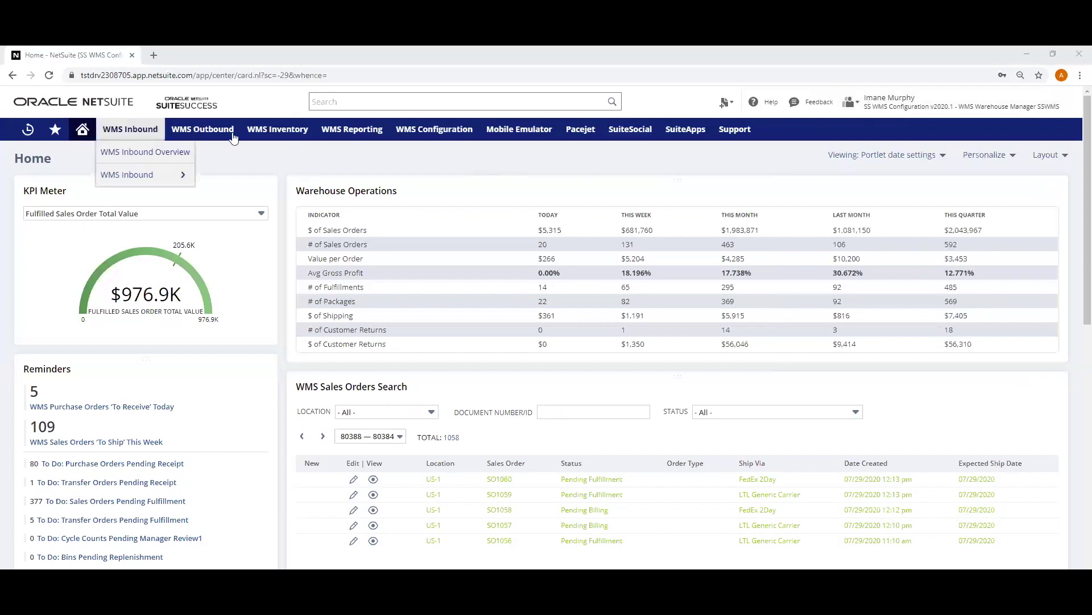
{"action": "mouse_move", "coordinate": [277, 133]}
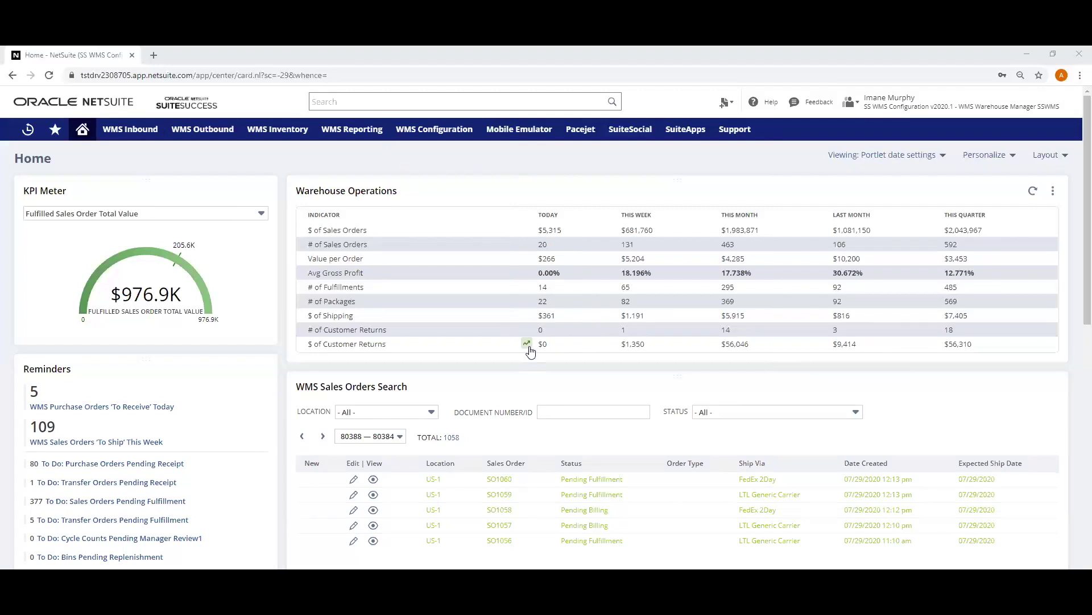
- Open the first two sales orders of the WMS Sales Orders Search list in separate browser tabs
{"action": "right_click", "coordinate": [533, 479]}
{"action": "left_click", "coordinate": [538, 488]}
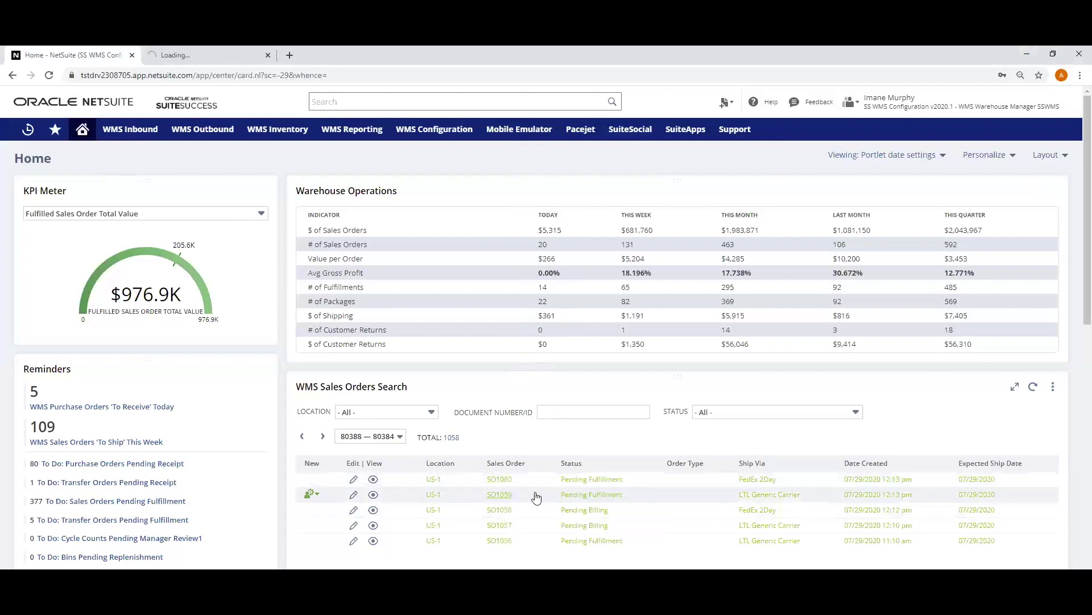
{"action": "right_click", "coordinate": [502, 499]}
{"action": "left_click", "coordinate": [522, 505]}
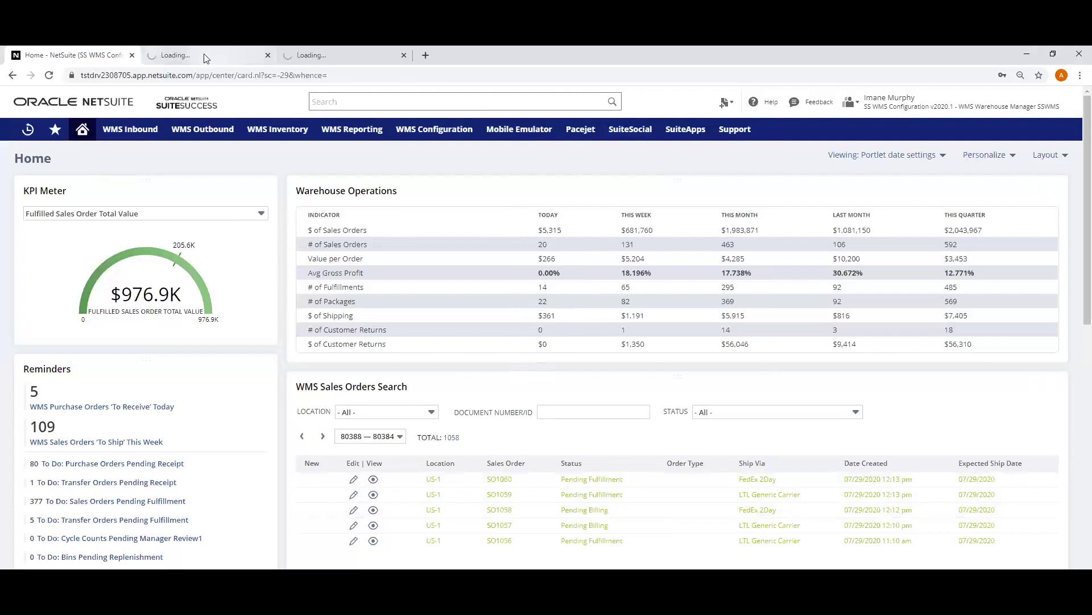
- Review the item lines and order type of the FedEx 2Day sales order
{"action": "left_click", "coordinate": [204, 55]}
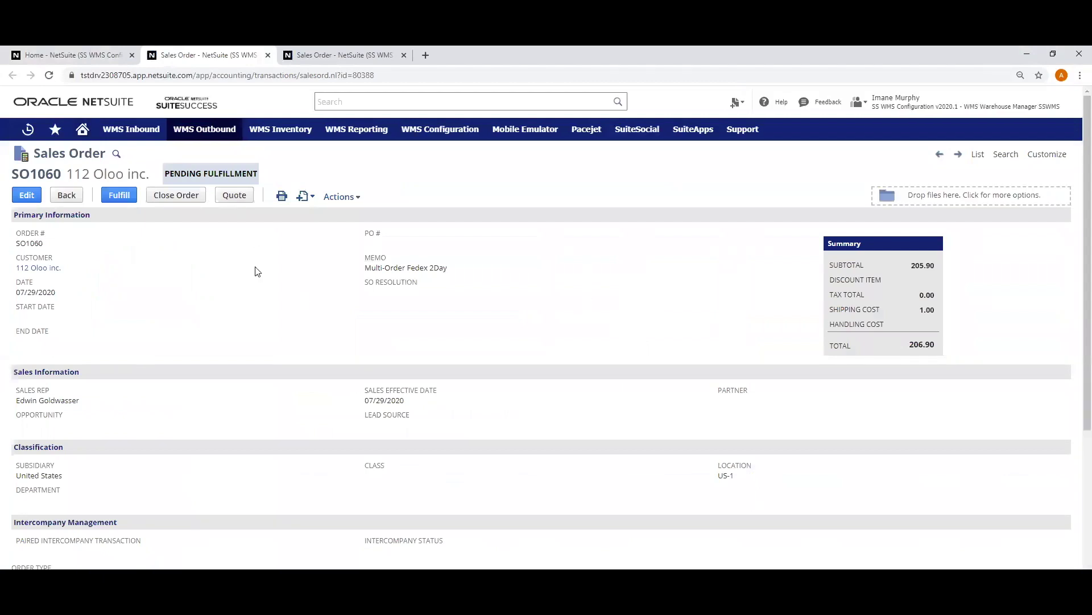
{"action": "scroll", "coordinate": [255, 271], "scroll_direction": "down", "scroll_amount": 2}
{"action": "scroll", "coordinate": [275, 278], "scroll_direction": "down", "scroll_amount": 3}
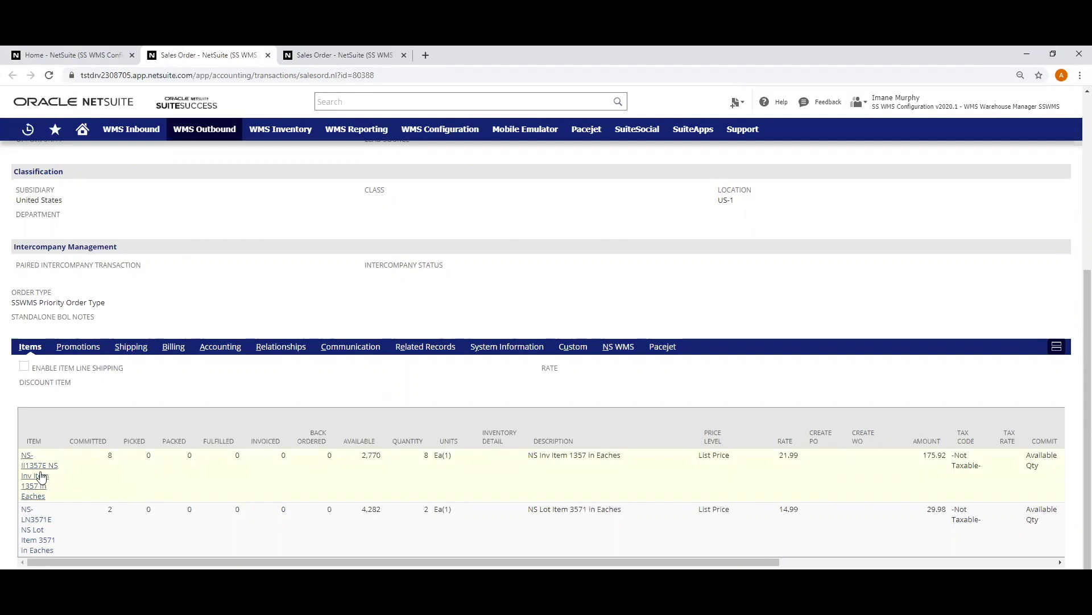
{"action": "mouse_move", "coordinate": [37, 480]}
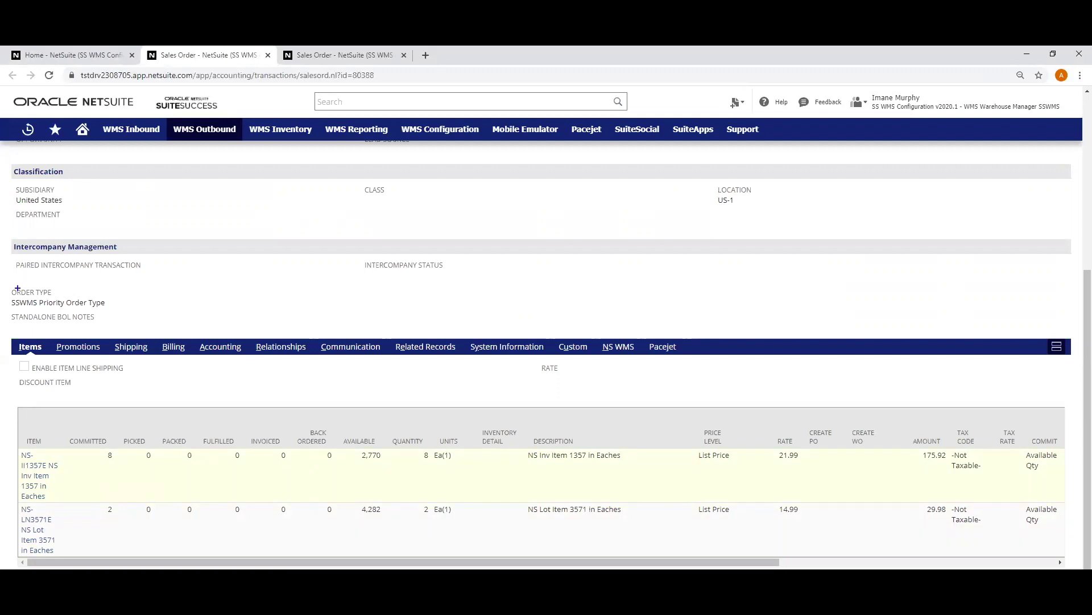
{"action": "left_click_drag", "start_coordinate": [2, 283], "coordinate": [120, 310]}
- Review the item lines and order type of the LTL Generic Carrier sales order
{"action": "left_click", "coordinate": [328, 60]}
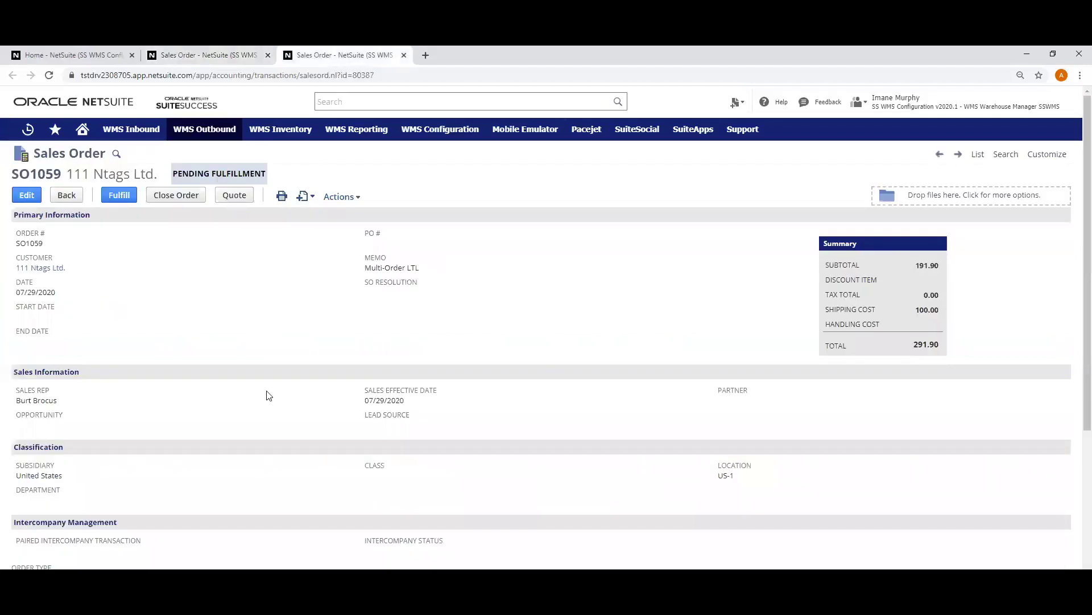
{"action": "scroll", "coordinate": [264, 398], "scroll_direction": "down", "scroll_amount": 5}
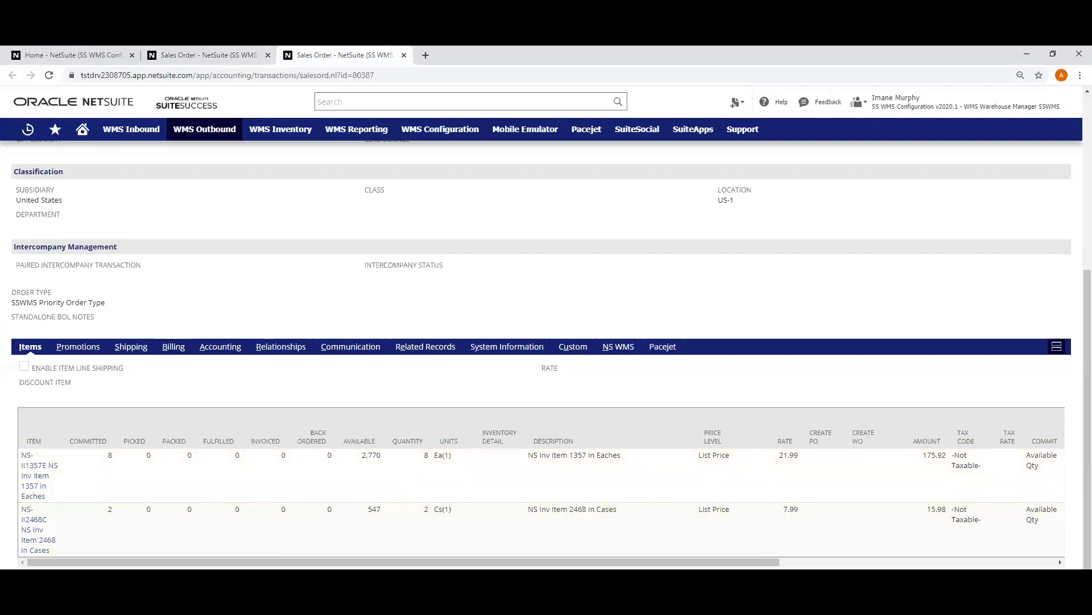
{"action": "left_click_drag", "start_coordinate": [5, 283], "coordinate": [122, 311]}
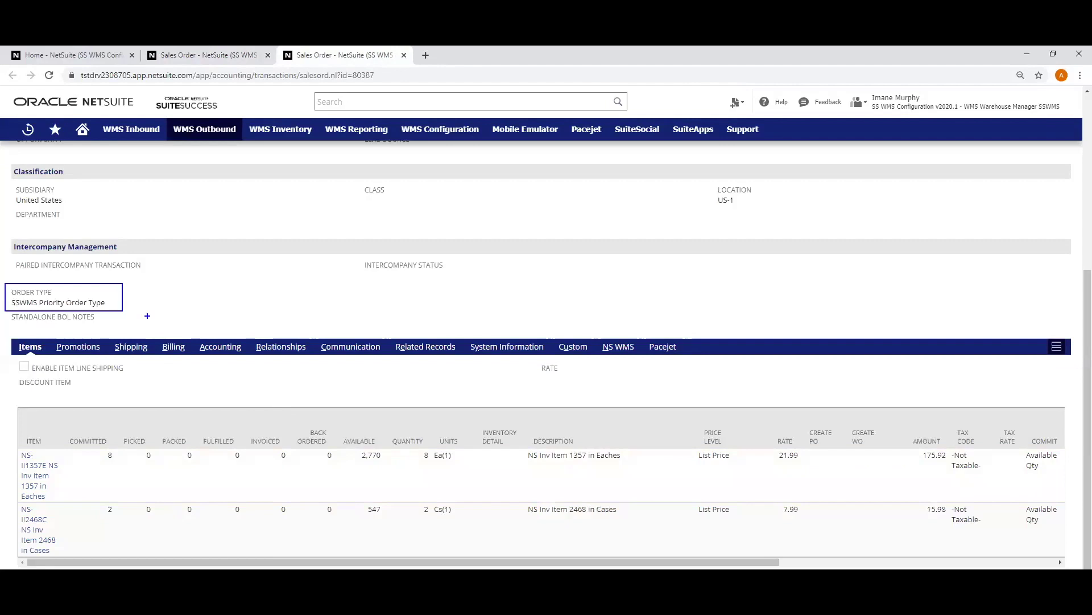
{"action": "key", "text": "Escape"}
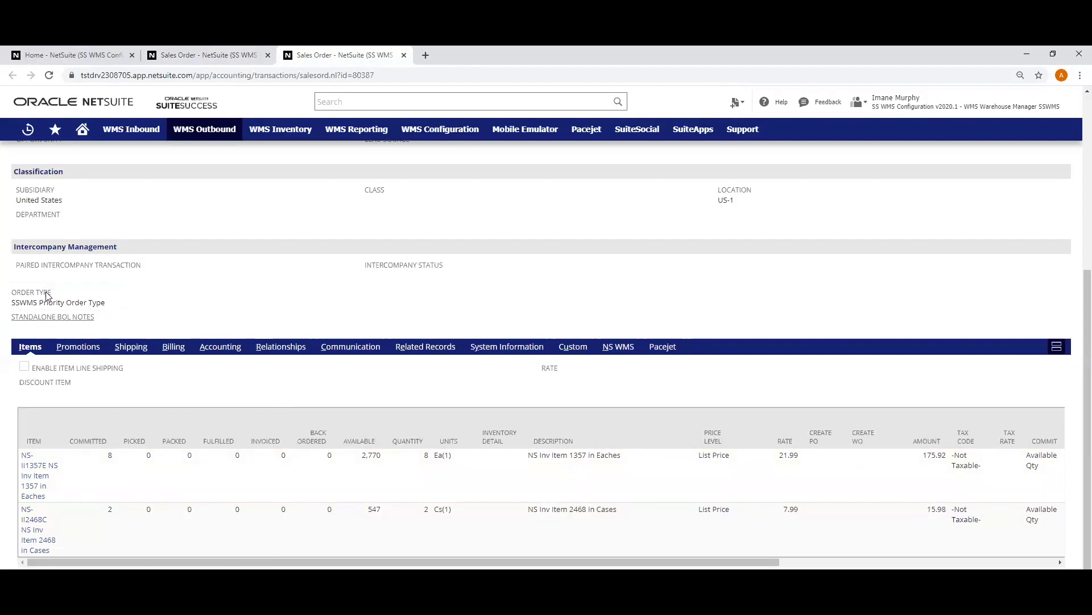
- Open the outbound Wave Criteria page in a new browser tab and switch to it
{"action": "mouse_move", "coordinate": [206, 137]}
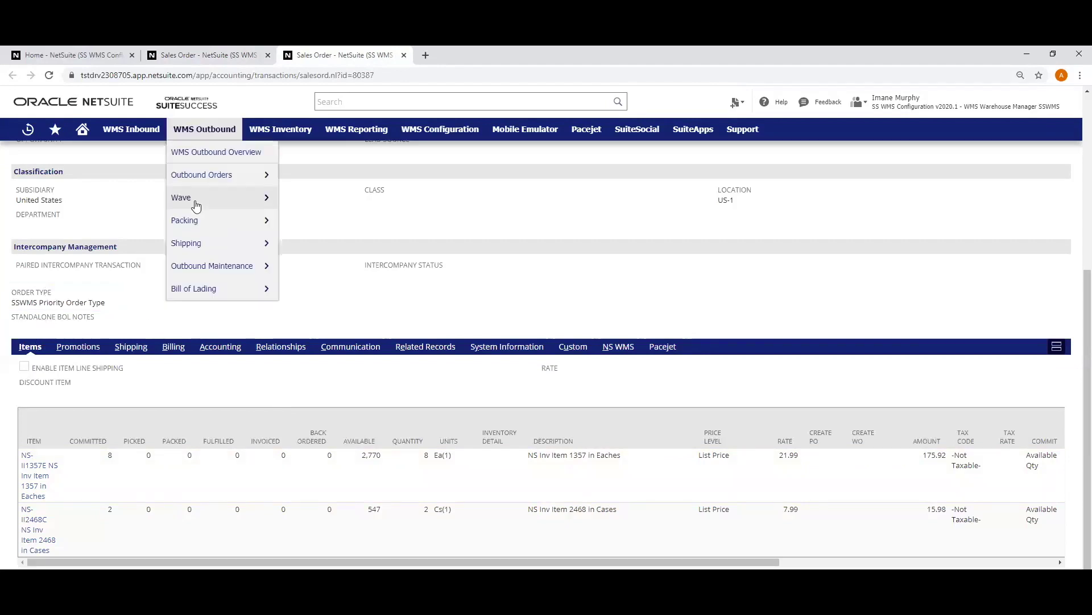
{"action": "mouse_move", "coordinate": [195, 197]}
{"action": "right_click", "coordinate": [313, 205]}
{"action": "left_click", "coordinate": [350, 211]}
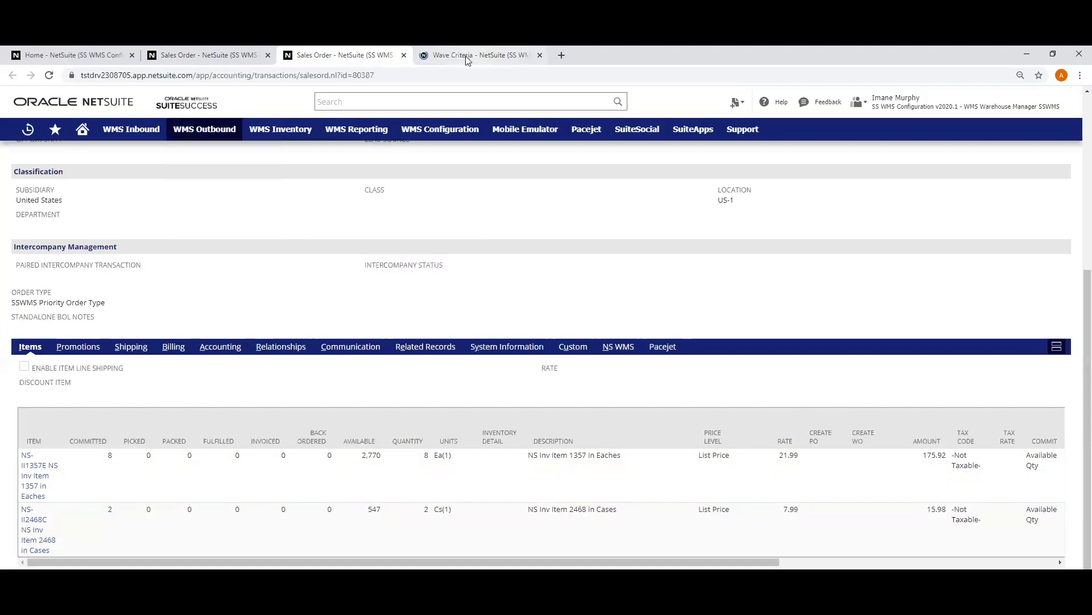
{"action": "left_click", "coordinate": [466, 56]}
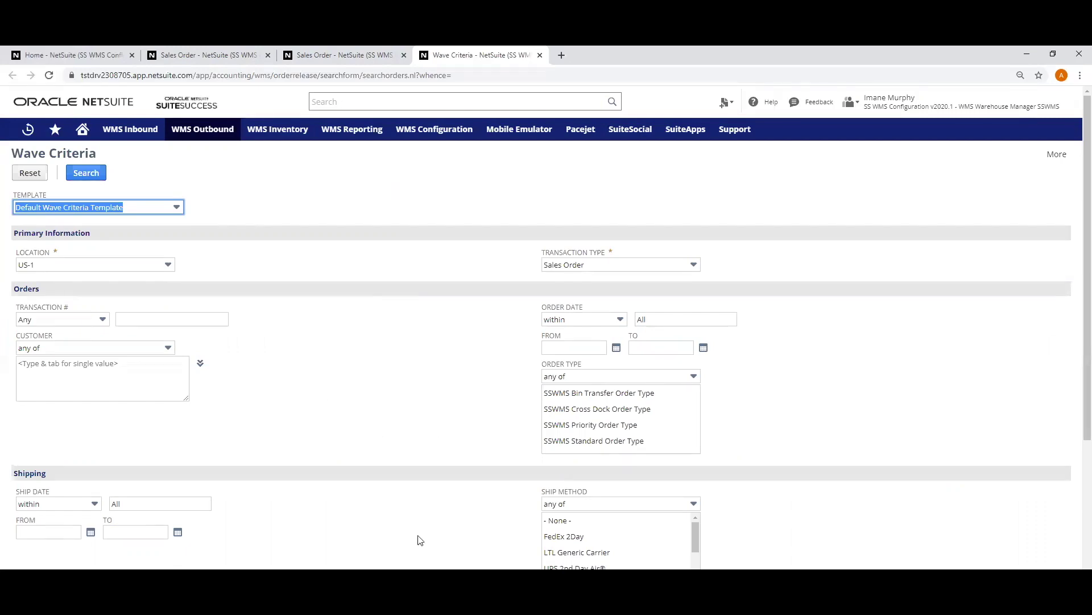
- Search for wave orders using the WMS SO Wave : Template By Order Type/Exp Date/Ship Via template, filtered to SSWMS Priority Order Type
{"action": "scroll", "coordinate": [419, 539], "scroll_direction": "down", "scroll_amount": 4}
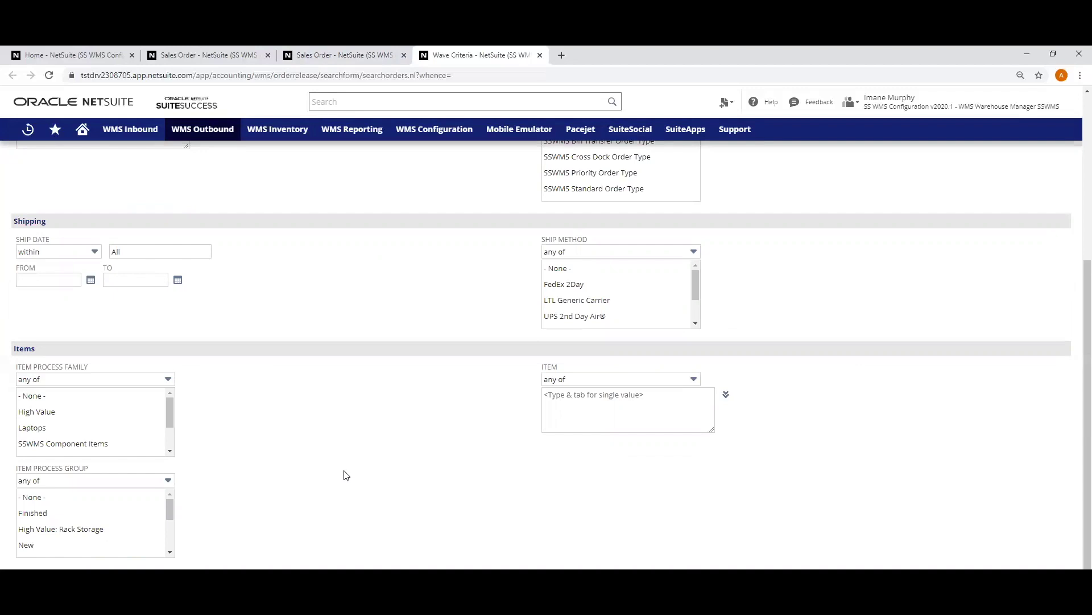
{"action": "scroll", "coordinate": [378, 447], "scroll_direction": "up", "scroll_amount": 4}
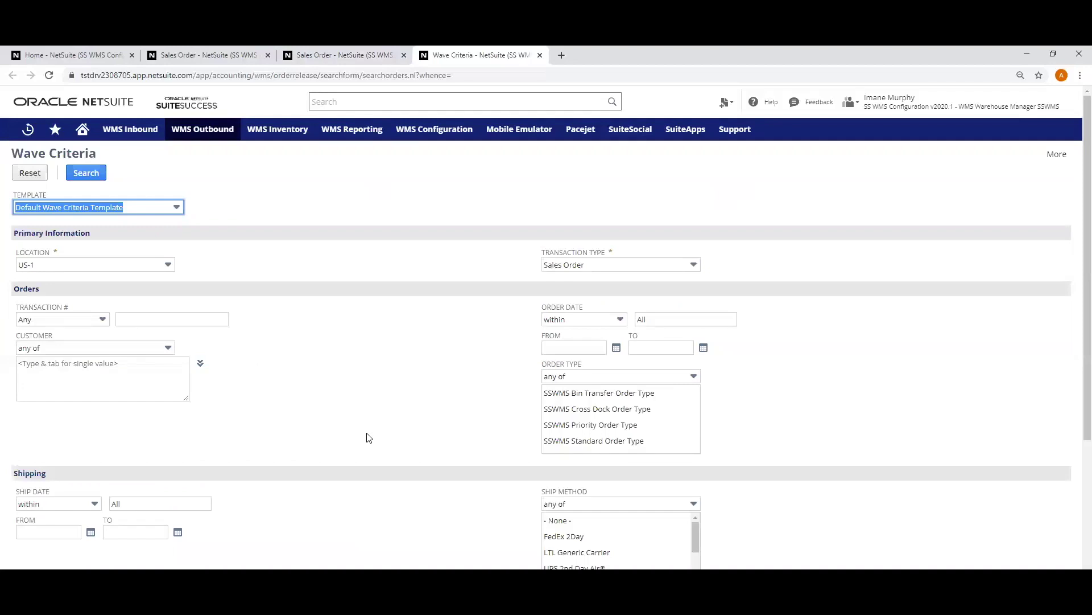
{"action": "left_click", "coordinate": [153, 207]}
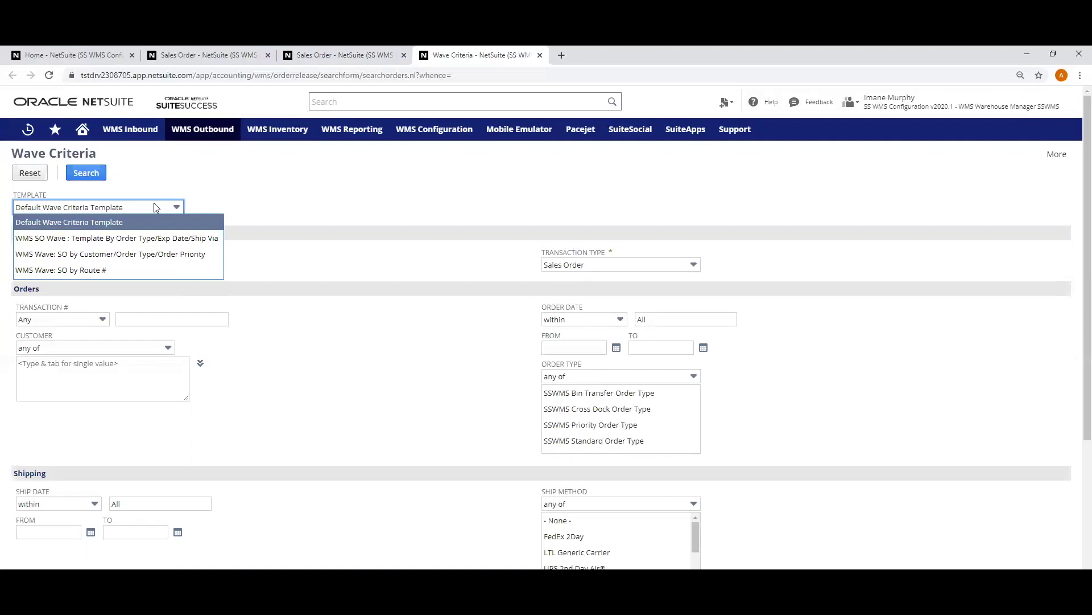
{"action": "left_click", "coordinate": [157, 238]}
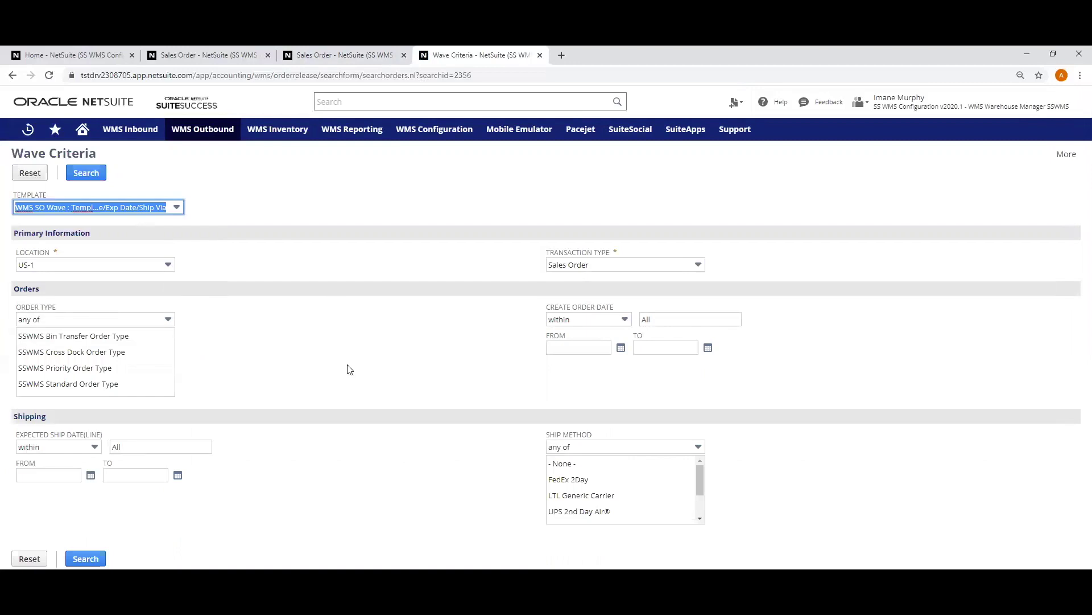
{"action": "left_click", "coordinate": [88, 369]}
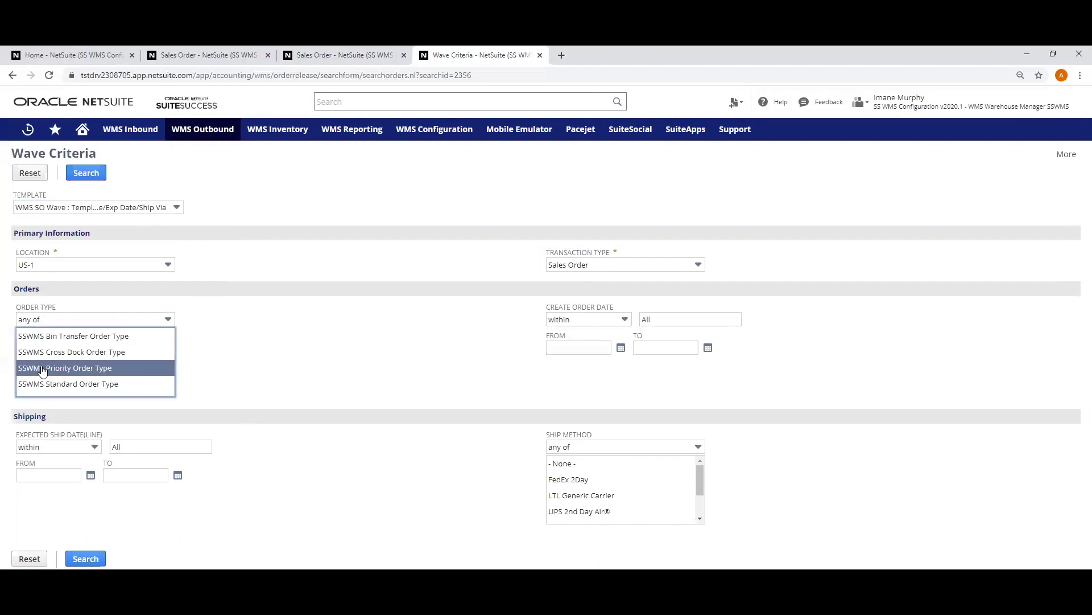
{"action": "left_click", "coordinate": [78, 175]}
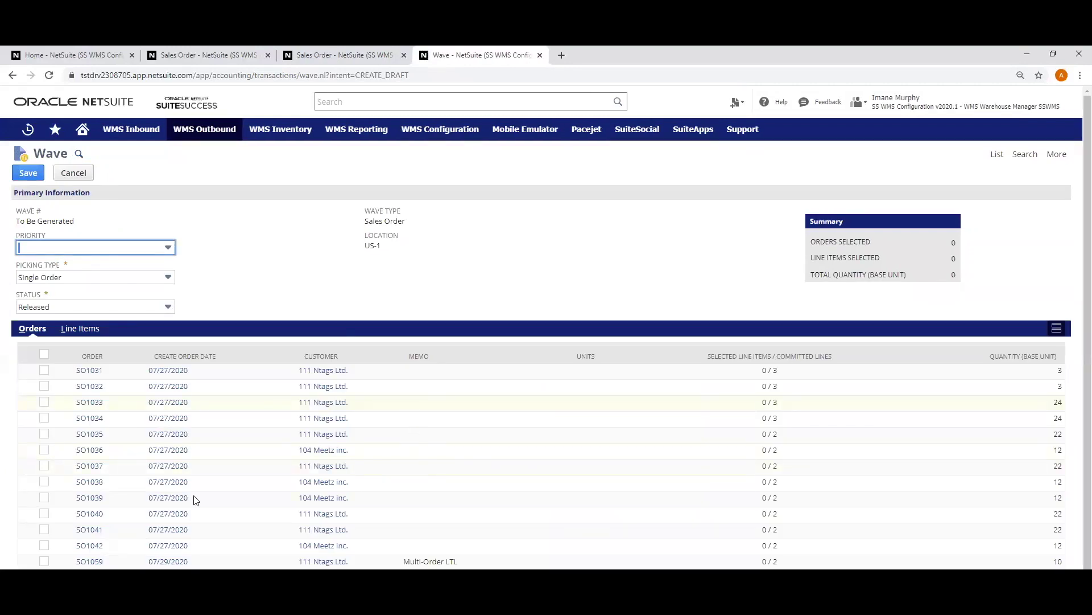
- Select the Multi-Order LTL and Multi-Order Fedex 2Day sales orders for the wave and check the selection summary
{"action": "left_click", "coordinate": [44, 562]}
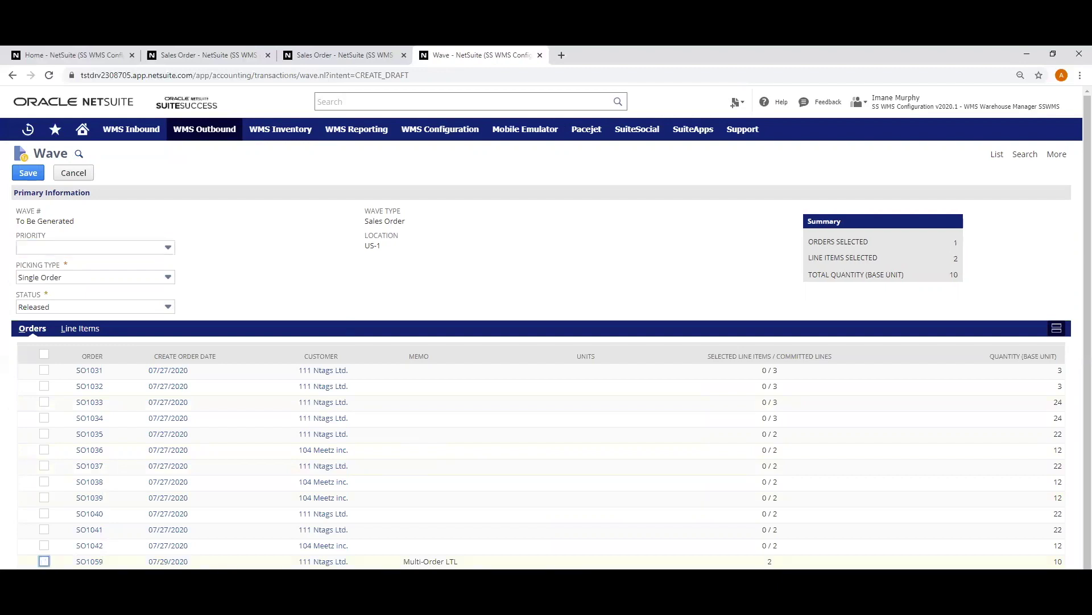
{"action": "left_click", "coordinate": [44, 577]}
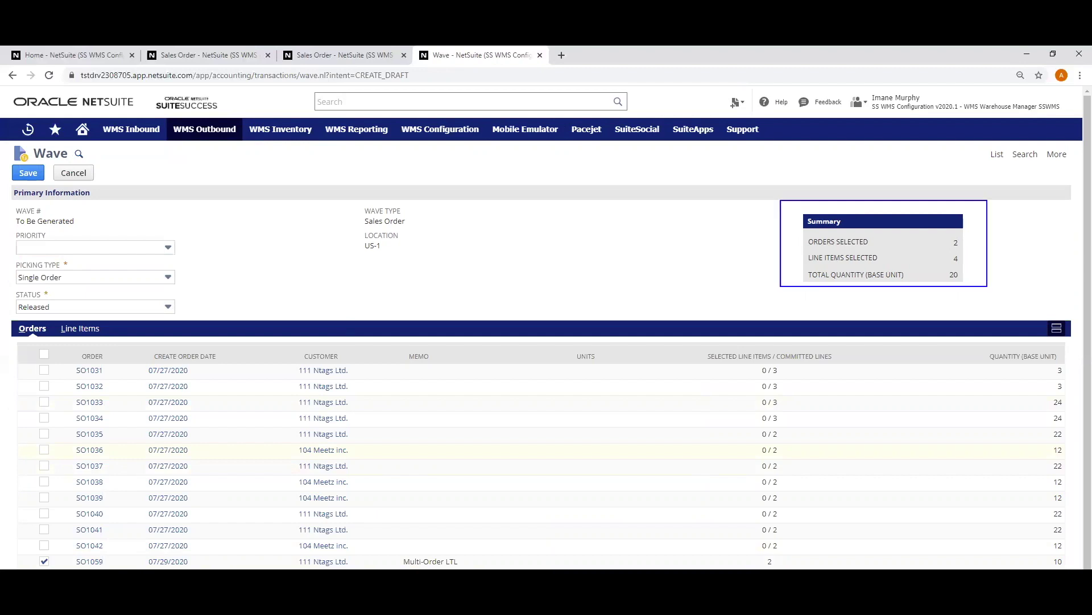
{"action": "left_click_drag", "start_coordinate": [976, 291], "coordinate": [979, 294]}
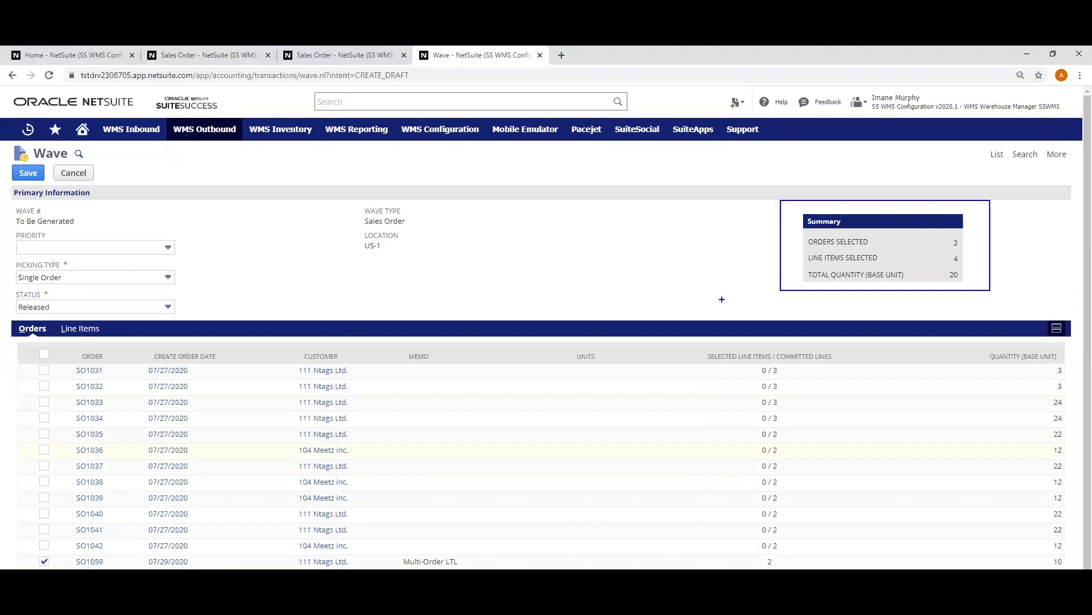
{"action": "key", "text": "Escape"}
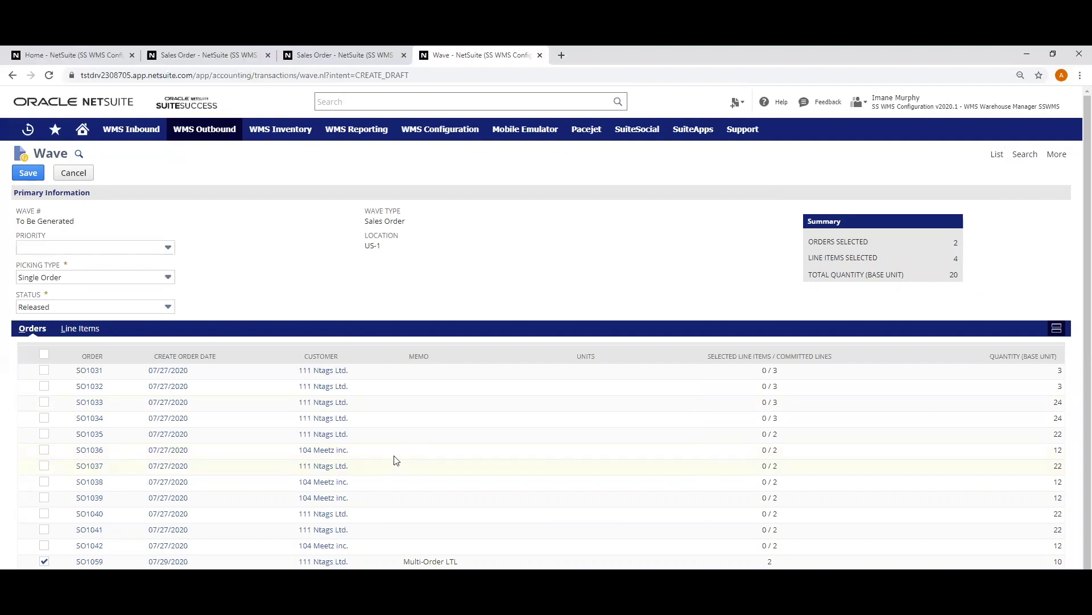
- Leave the wave's priority blank and set its picking type to Multiple Orders
{"action": "left_click", "coordinate": [109, 248]}
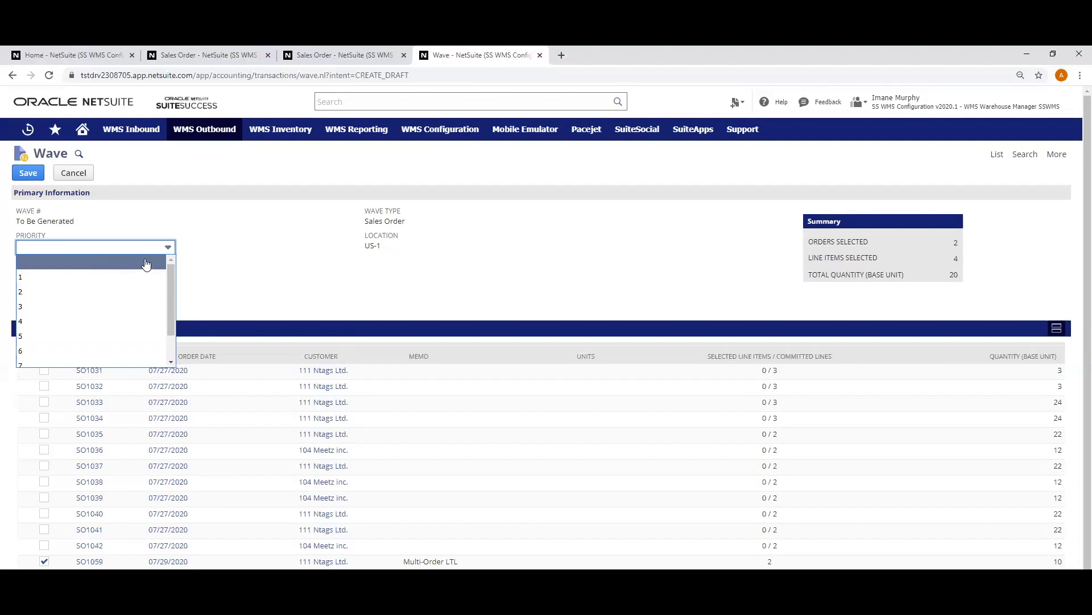
{"action": "left_click", "coordinate": [216, 262]}
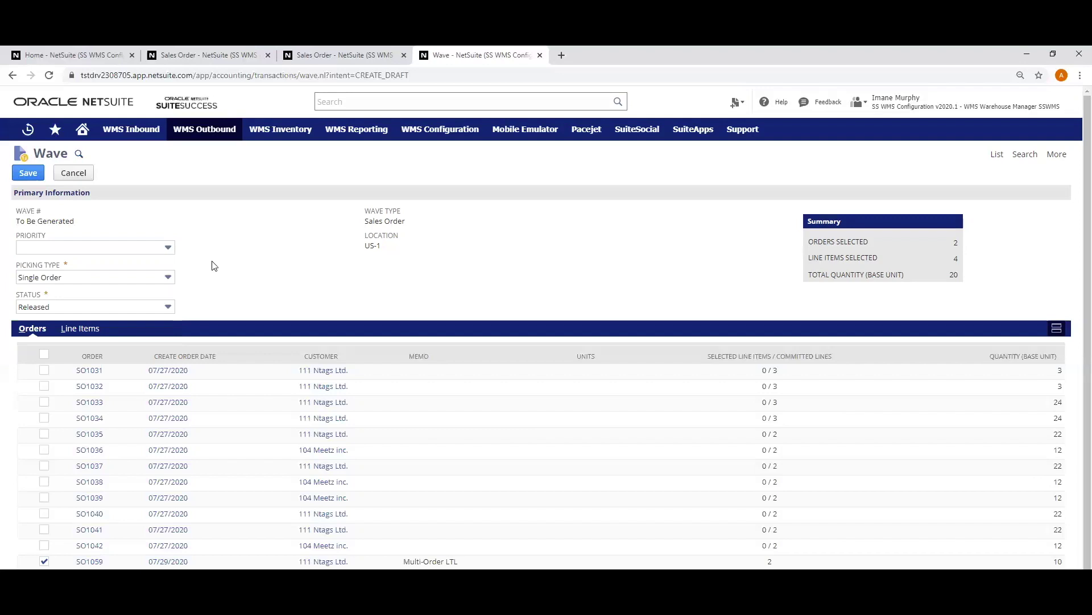
{"action": "left_click", "coordinate": [106, 281]}
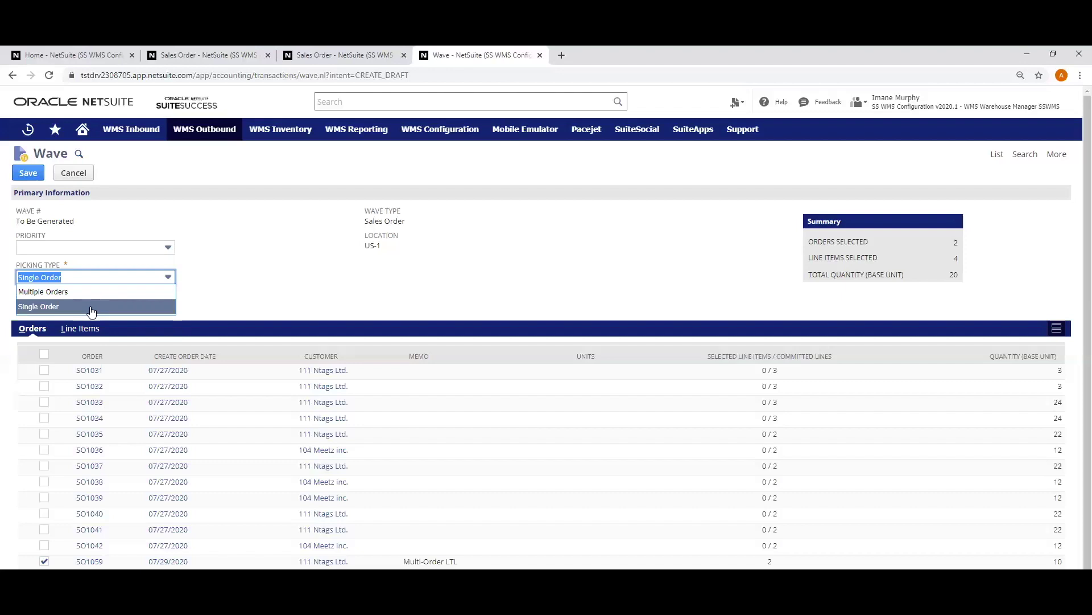
{"action": "left_click", "coordinate": [82, 291]}
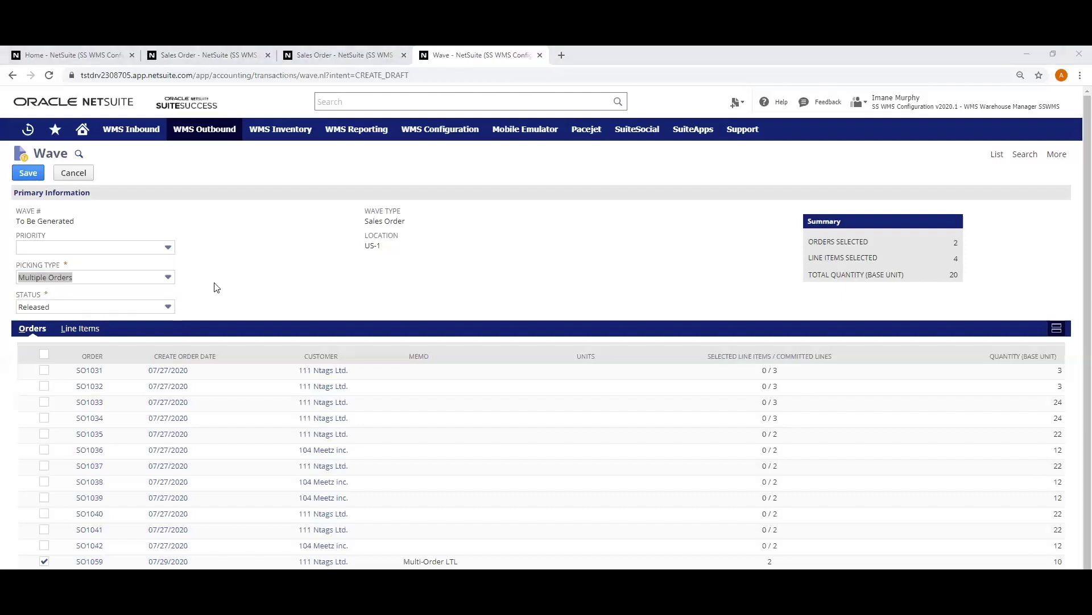
{"action": "left_click", "coordinate": [219, 283]}
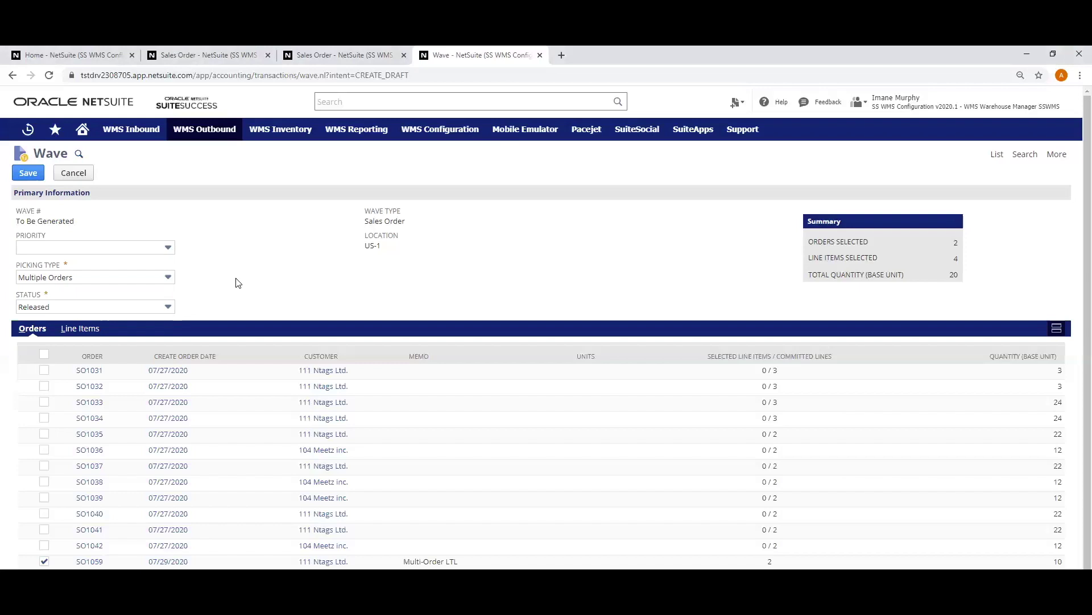
- Keep the wave's status as Released and save the wave
{"action": "left_click", "coordinate": [79, 310]}
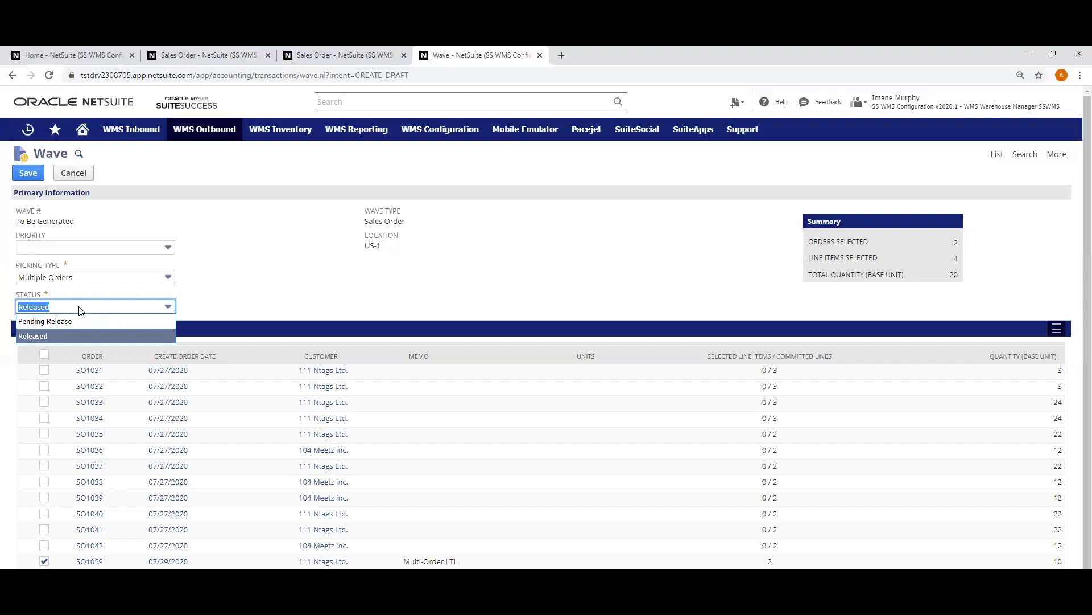
{"action": "left_click", "coordinate": [71, 334]}
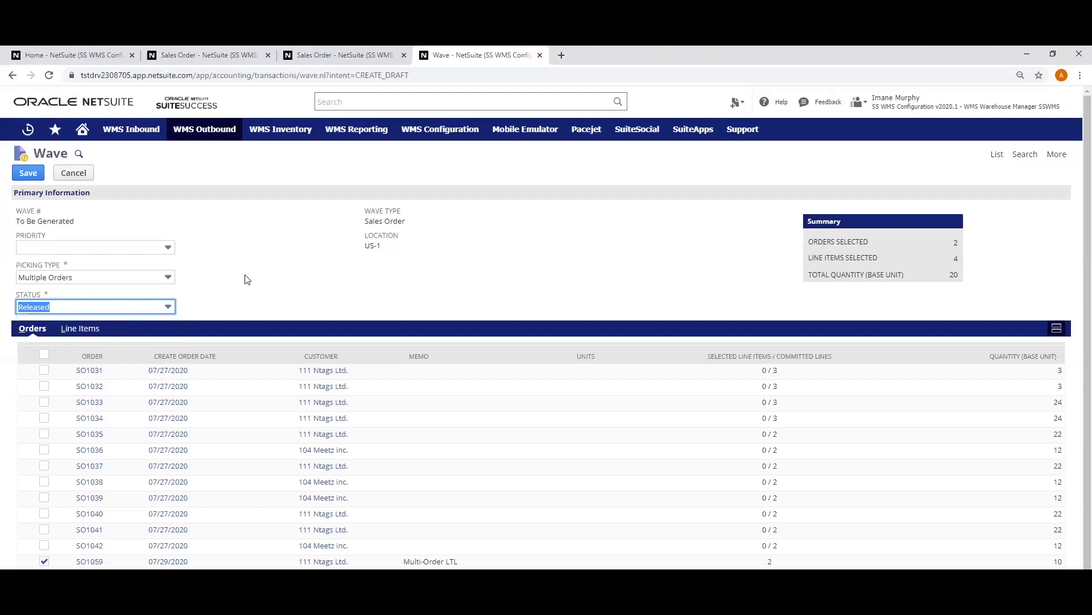
{"action": "left_click", "coordinate": [30, 174]}
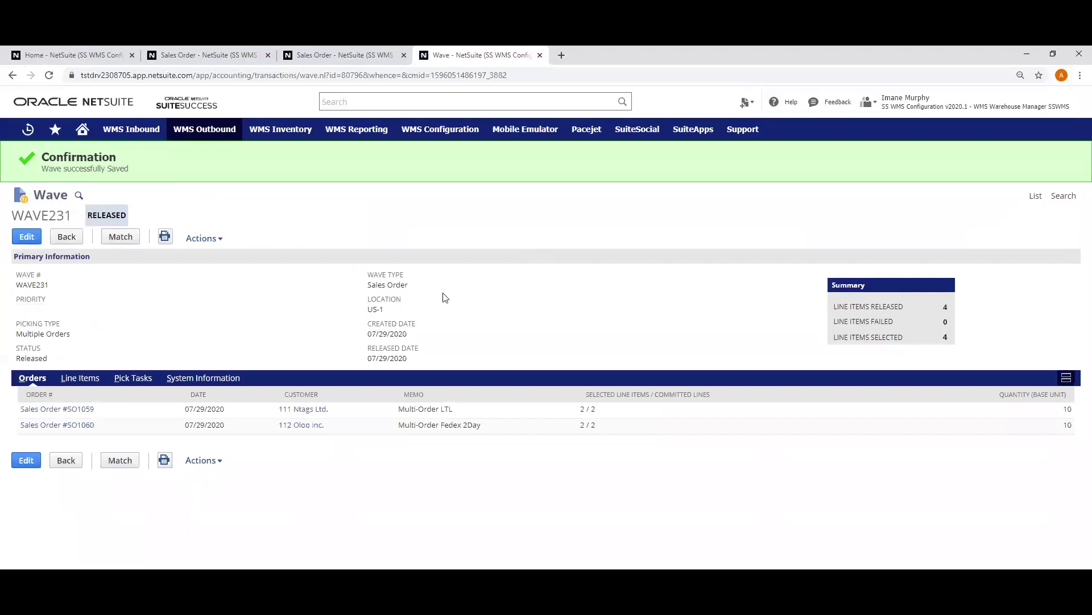
- Examine the wave's pick tasks, including the recommended bins, assigned picker and serial/lot number columns
{"action": "left_click", "coordinate": [139, 378]}
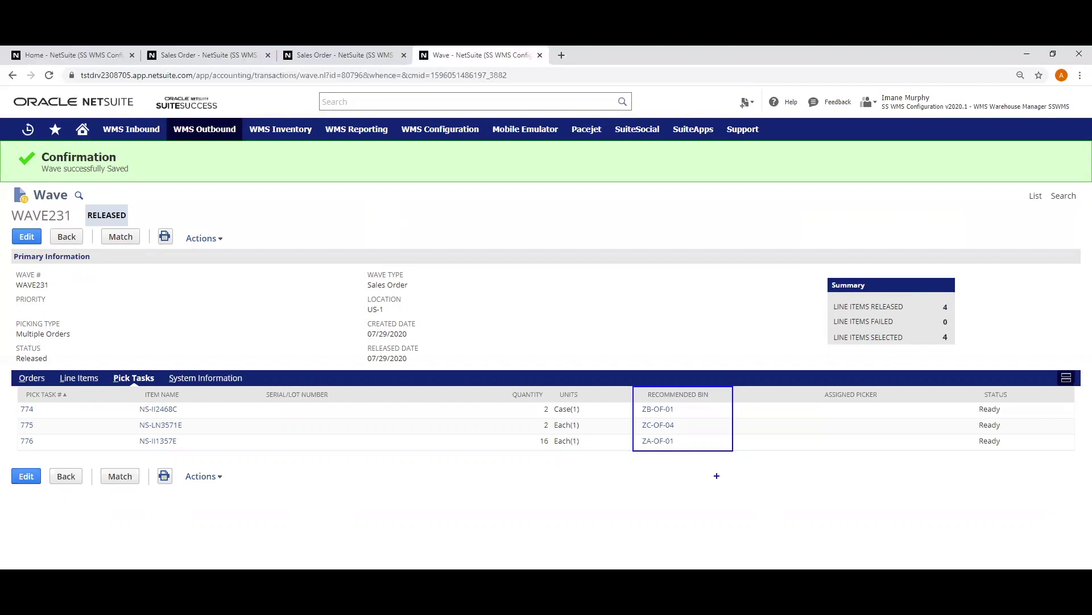
{"action": "left_click_drag", "start_coordinate": [792, 387], "coordinate": [925, 452]}
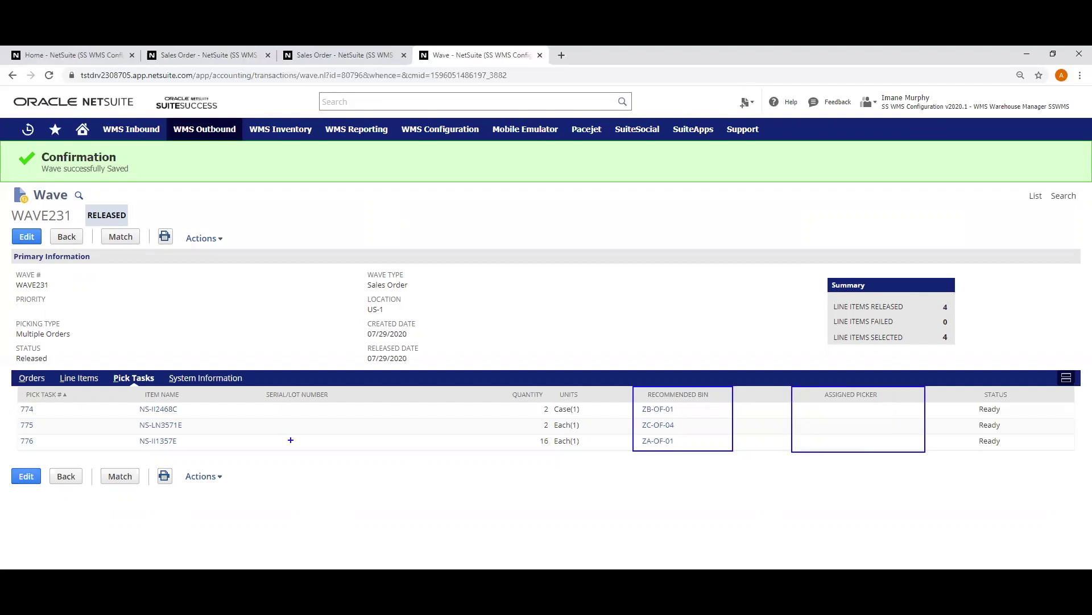
{"action": "left_click_drag", "start_coordinate": [240, 388], "coordinate": [396, 450]}
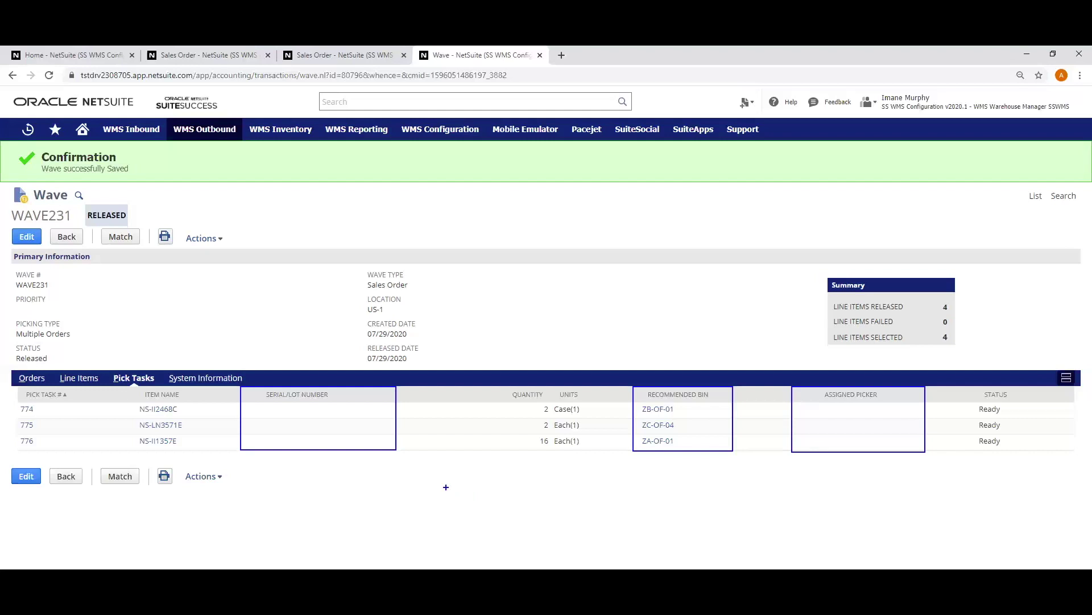
- Switch to the wms-app-dynamic mobile window, move it clear of the wave's pick tasks and check its web address
{"action": "key", "text": "Escape"}
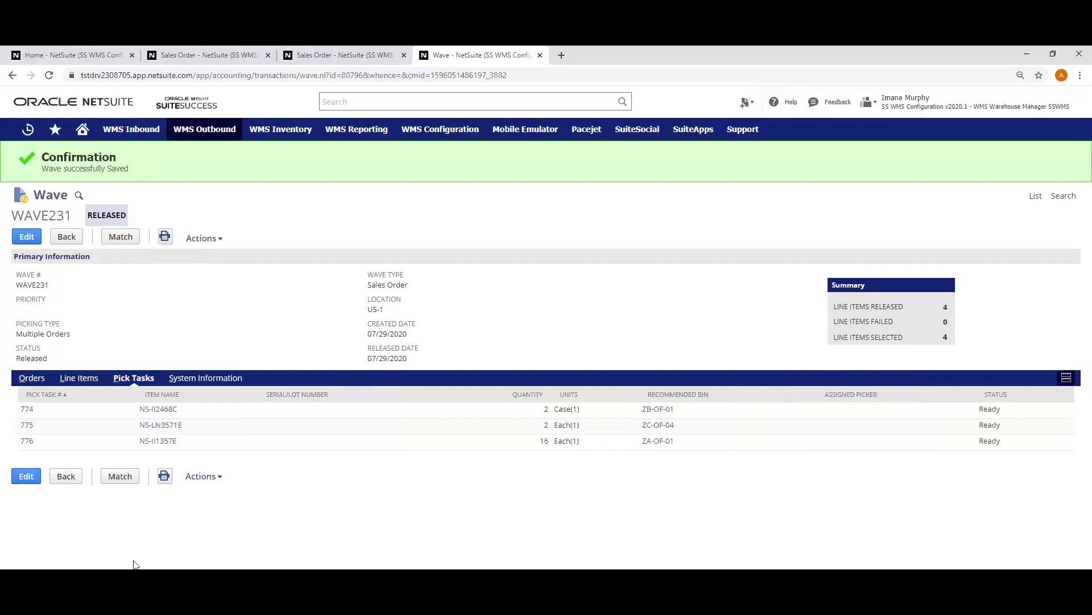
{"action": "left_click", "coordinate": [135, 579]}
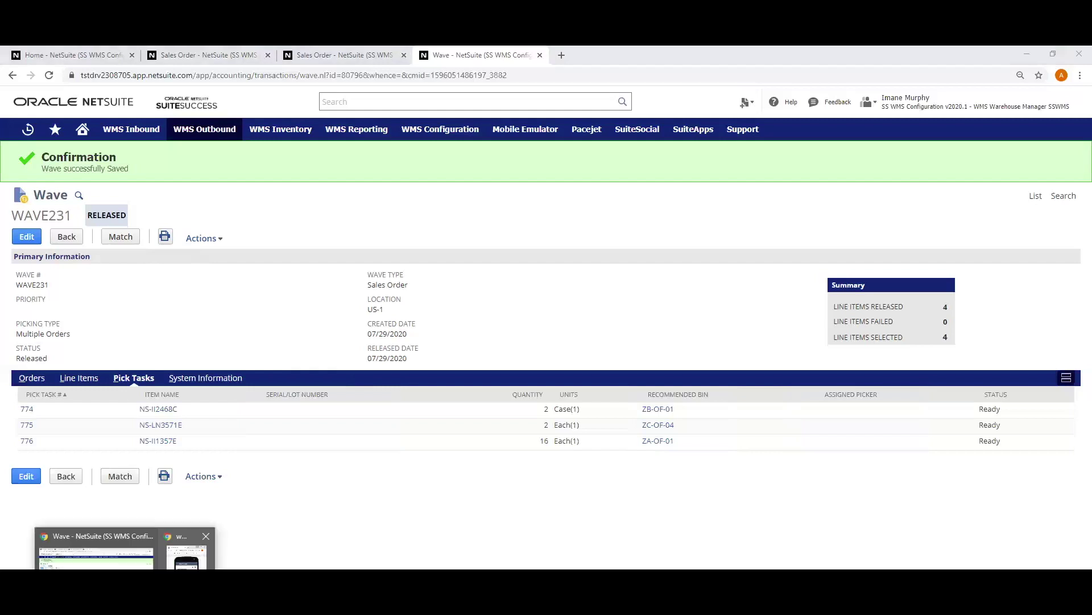
{"action": "left_click", "coordinate": [186, 553]}
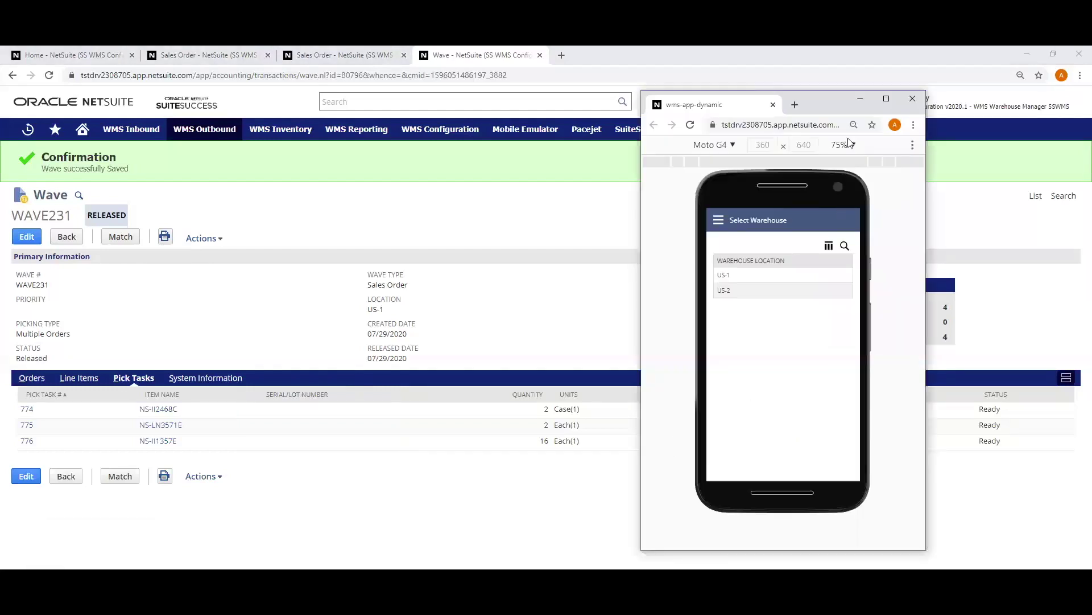
{"action": "left_click_drag", "start_coordinate": [855, 106], "coordinate": [918, 104]}
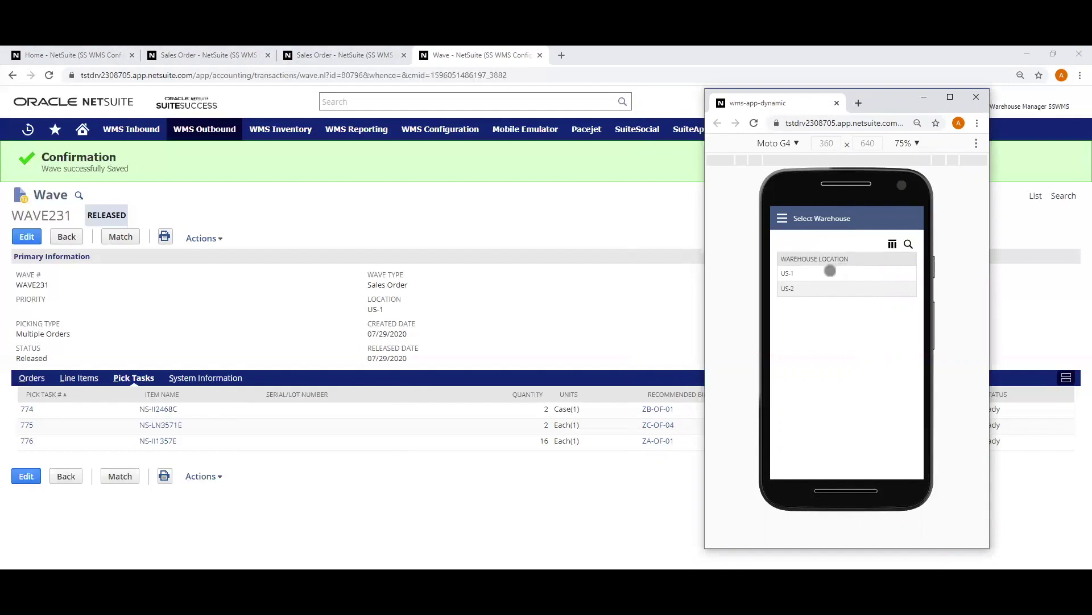
{"action": "left_click", "coordinate": [804, 124]}
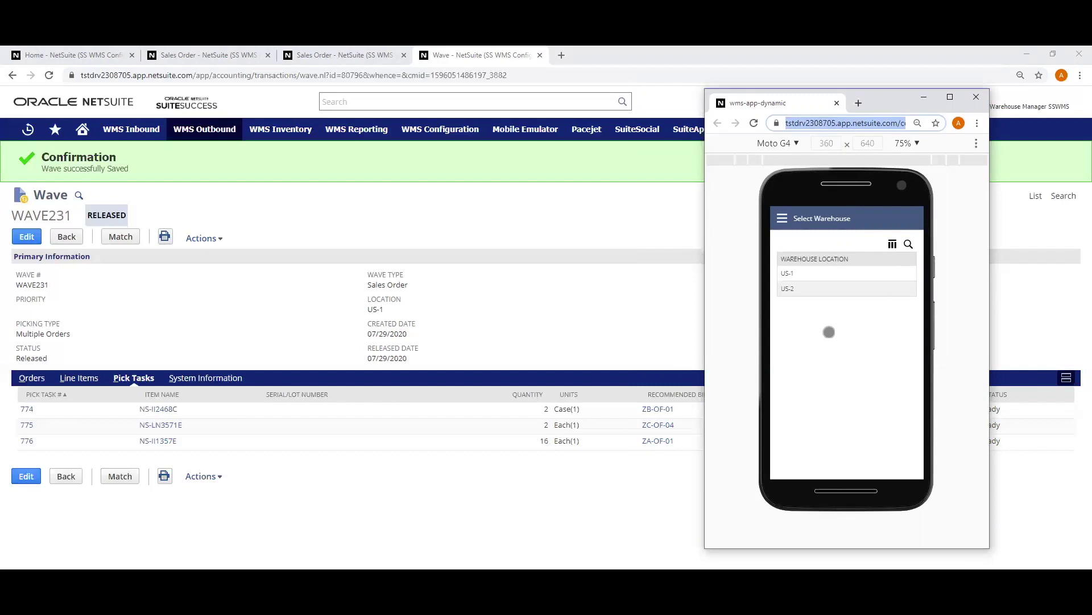
- Choose US-1 as the warehouse location and open multi-order picking in the mobile app
{"action": "left_click", "coordinate": [808, 273]}
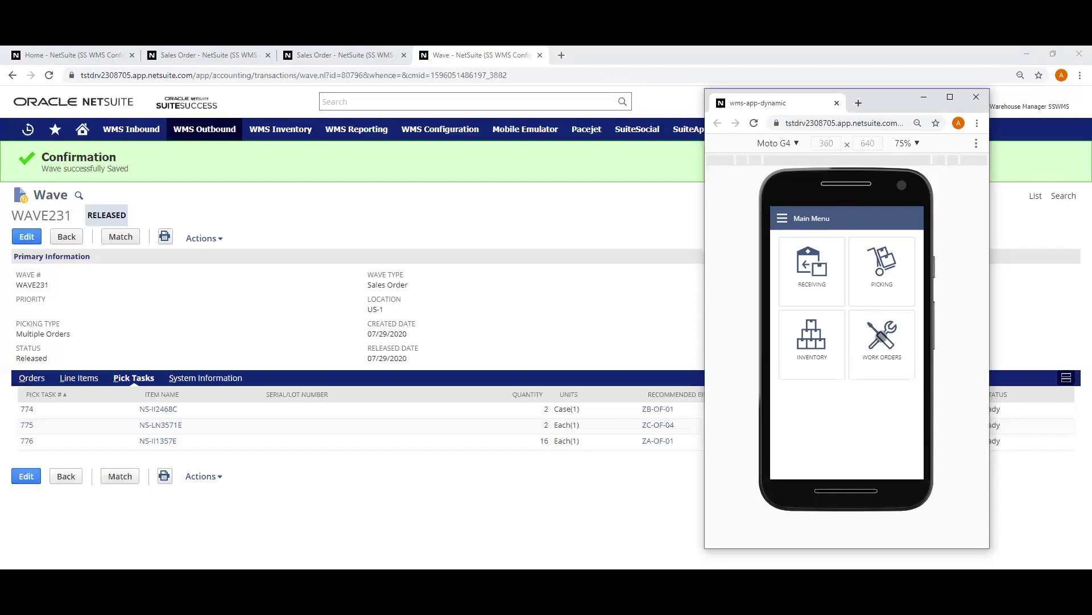
{"action": "left_click", "coordinate": [883, 264]}
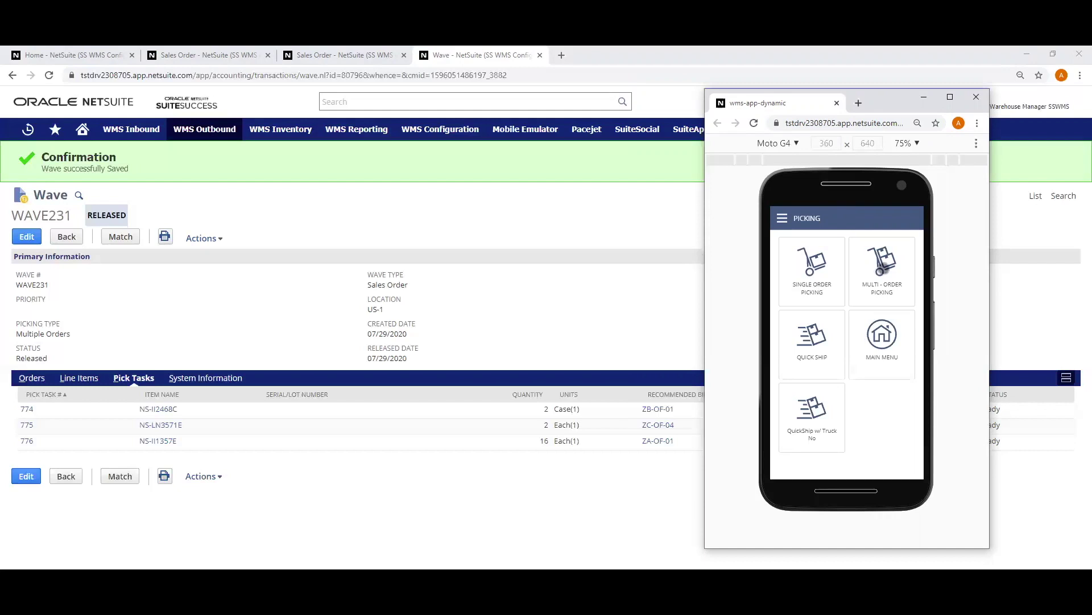
{"action": "left_click", "coordinate": [881, 269]}
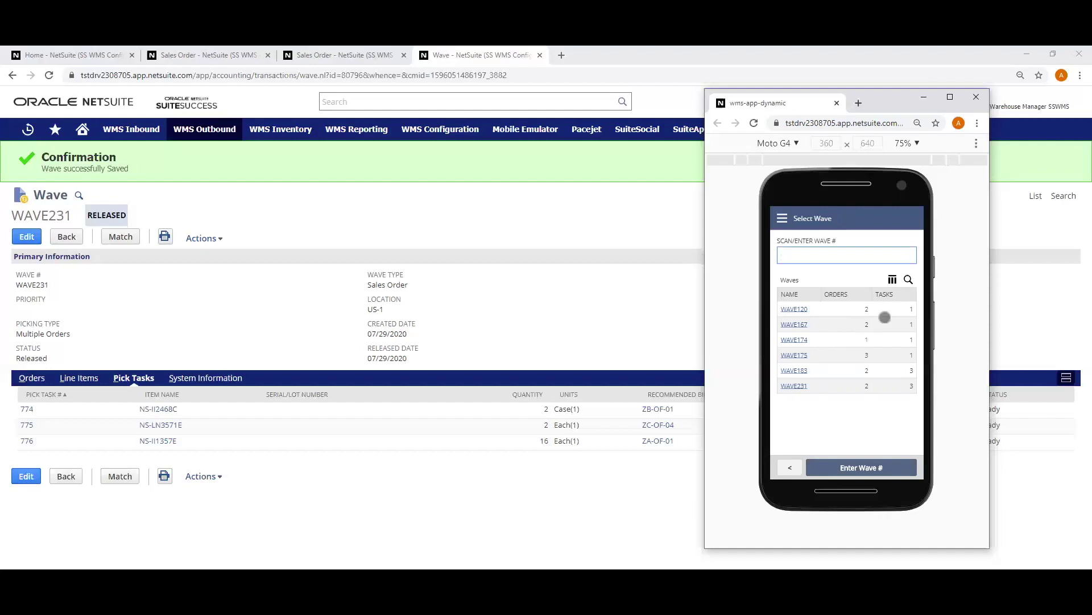
- Review the wave list's visible column options, search the waves for WAVE23 and clear the search
{"action": "left_click", "coordinate": [891, 280]}
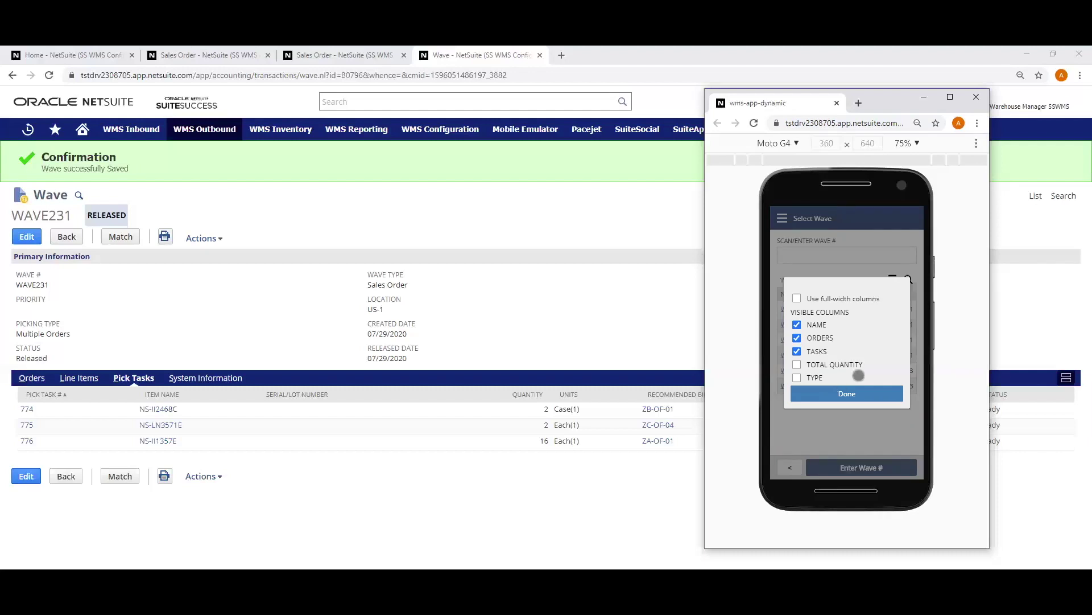
{"action": "left_click", "coordinate": [854, 392]}
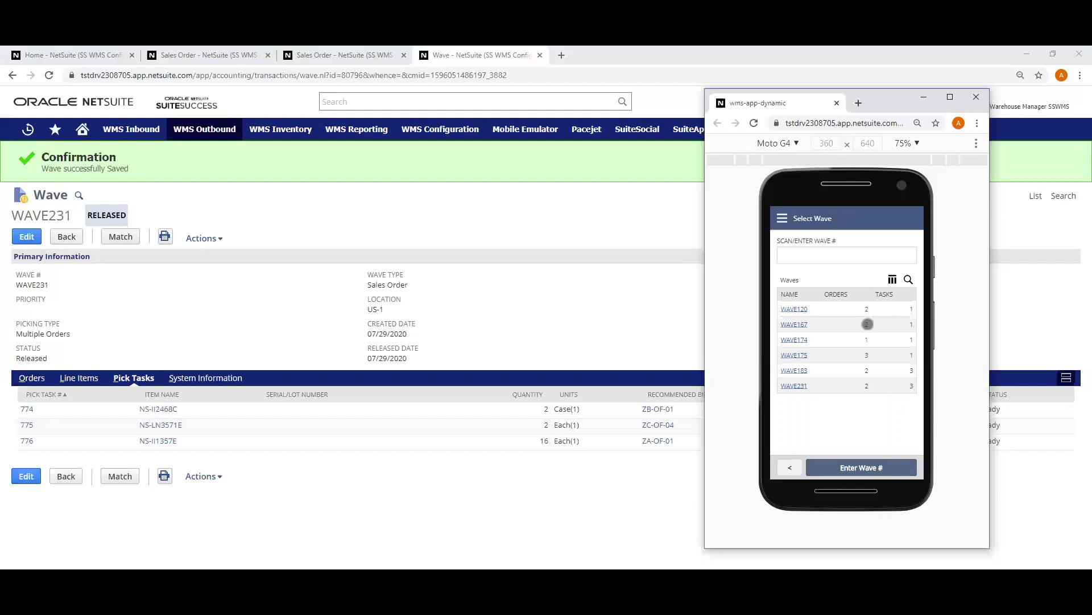
{"action": "left_click", "coordinate": [909, 279]}
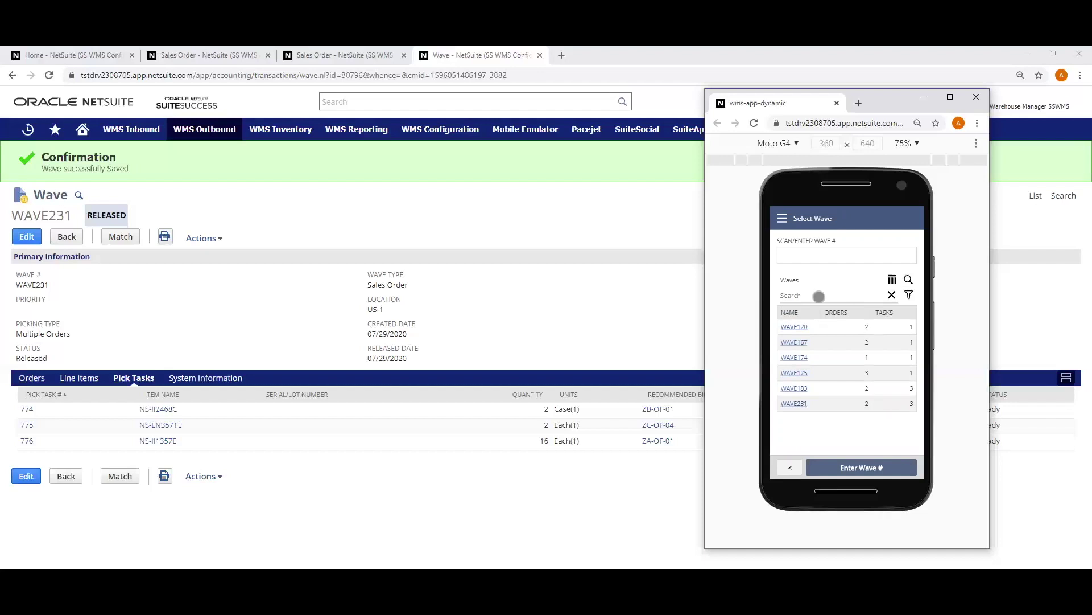
{"action": "left_click", "coordinate": [819, 296]}
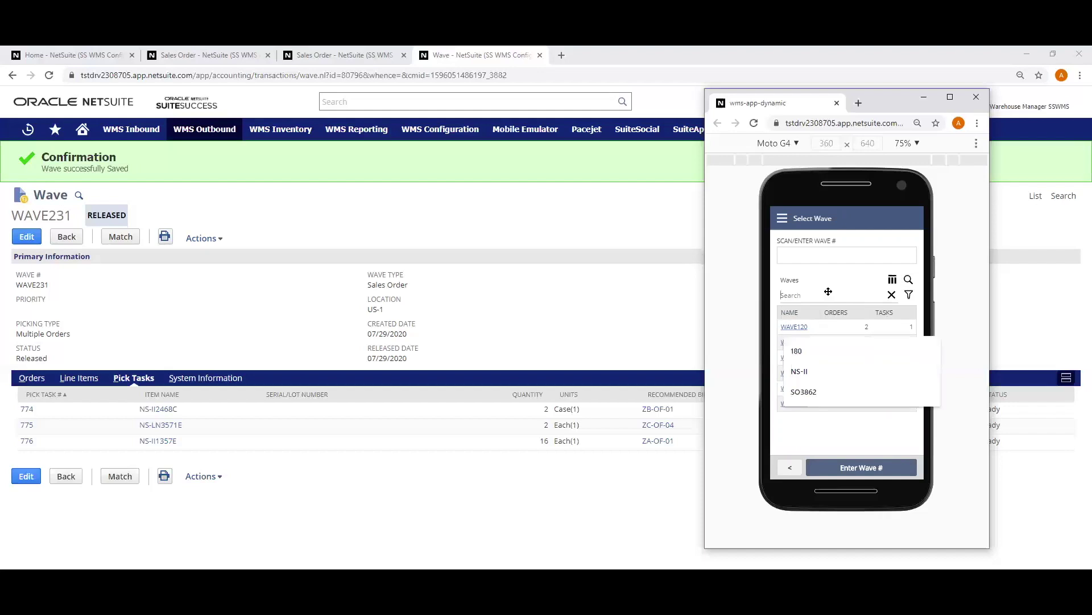
{"action": "type", "text": "WAVE23"}
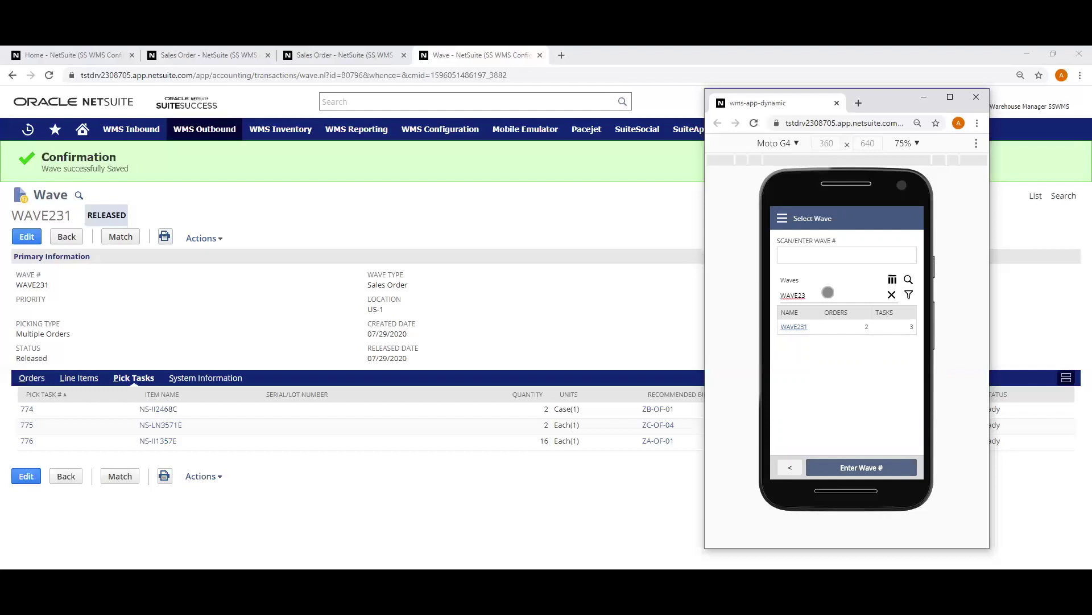
{"action": "key", "text": "BackSpace"}
{"action": "key", "text": "BackSpace"}
{"action": "key", "text": "BackSpace"}
{"action": "key", "text": "BackSpace"}
{"action": "key", "text": "BackSpace"}
{"action": "key", "text": "BackSpace"}
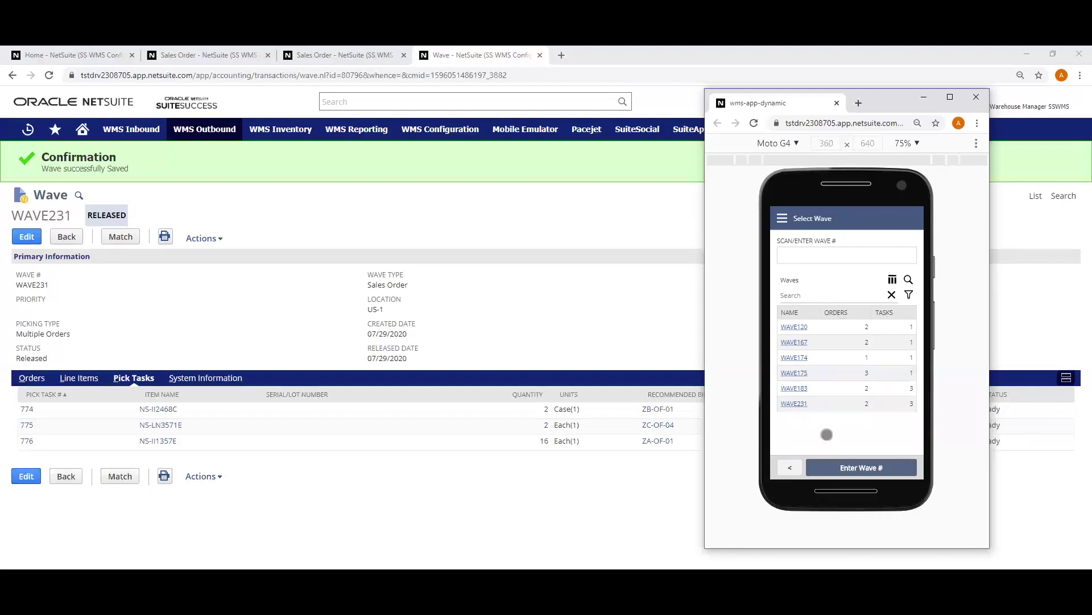
- Open WAVE231's pick task for item NS-II1357E and confirm the recommended bin ZA-OF-01 and the item to pick
{"action": "left_click", "coordinate": [796, 404]}
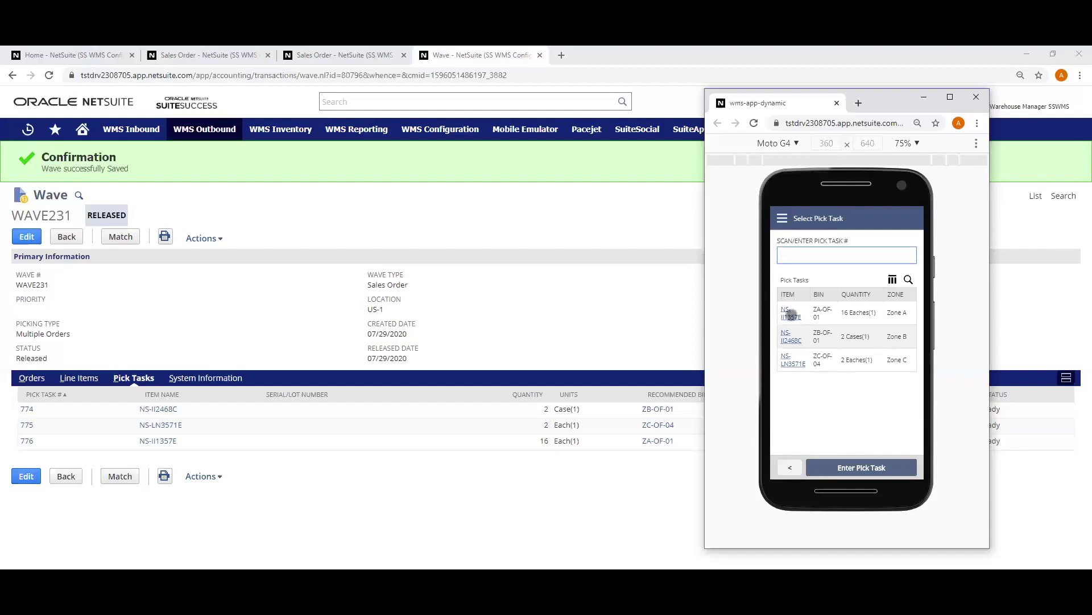
{"action": "left_click", "coordinate": [791, 313]}
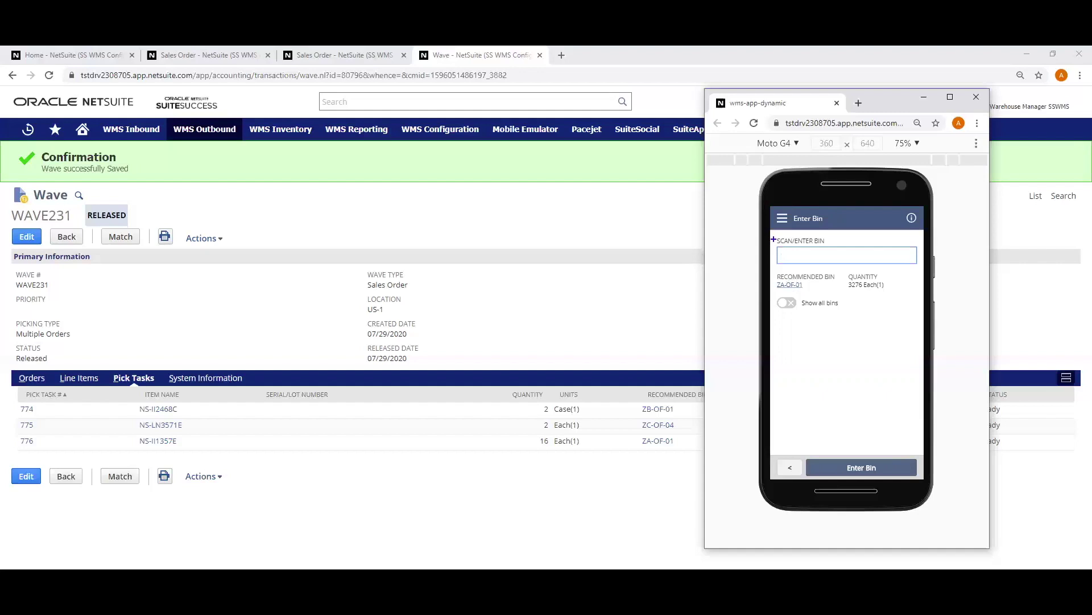
{"action": "left_click_drag", "start_coordinate": [773, 231], "coordinate": [837, 246]}
{"action": "key", "text": "Escape"}
{"action": "left_click", "coordinate": [797, 286]}
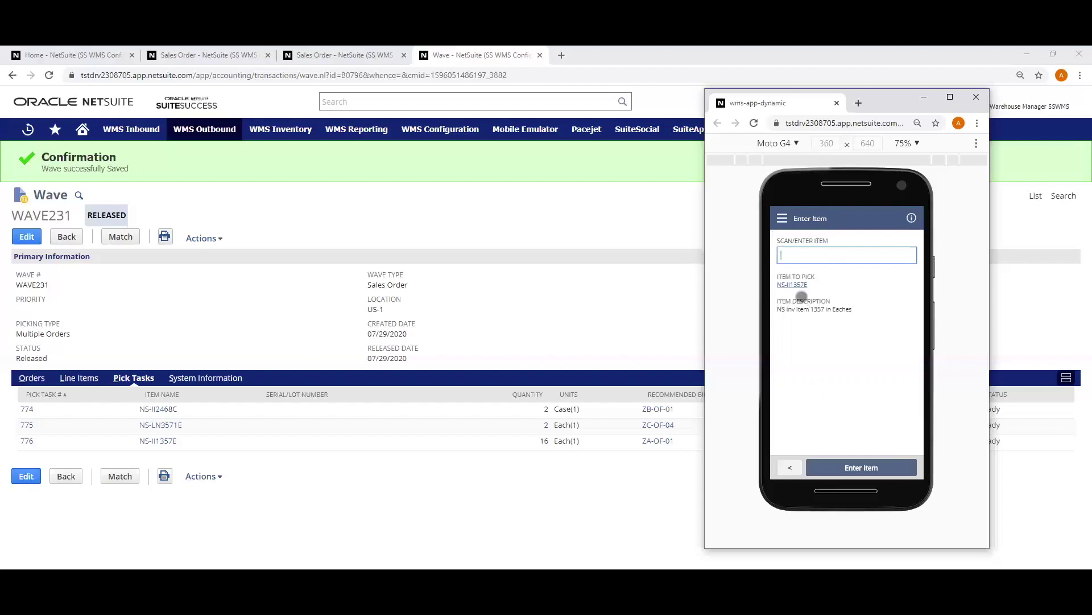
{"action": "left_click", "coordinate": [794, 285]}
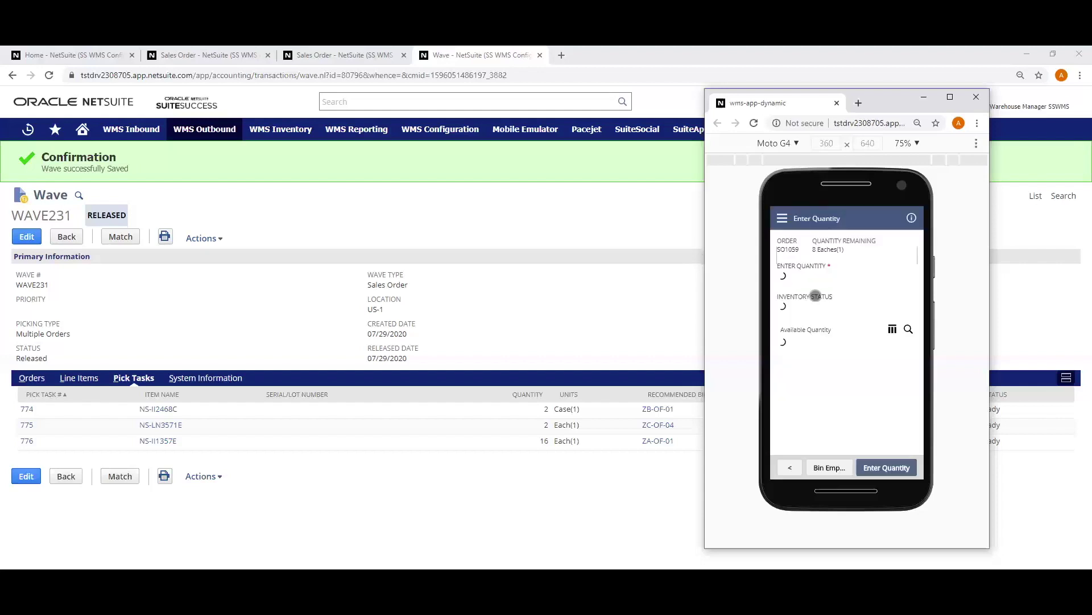
- Pick 8 eaches of NS-II1357E for the first order into a carton named with its order number followed by 1
{"action": "type", "text": "8"}
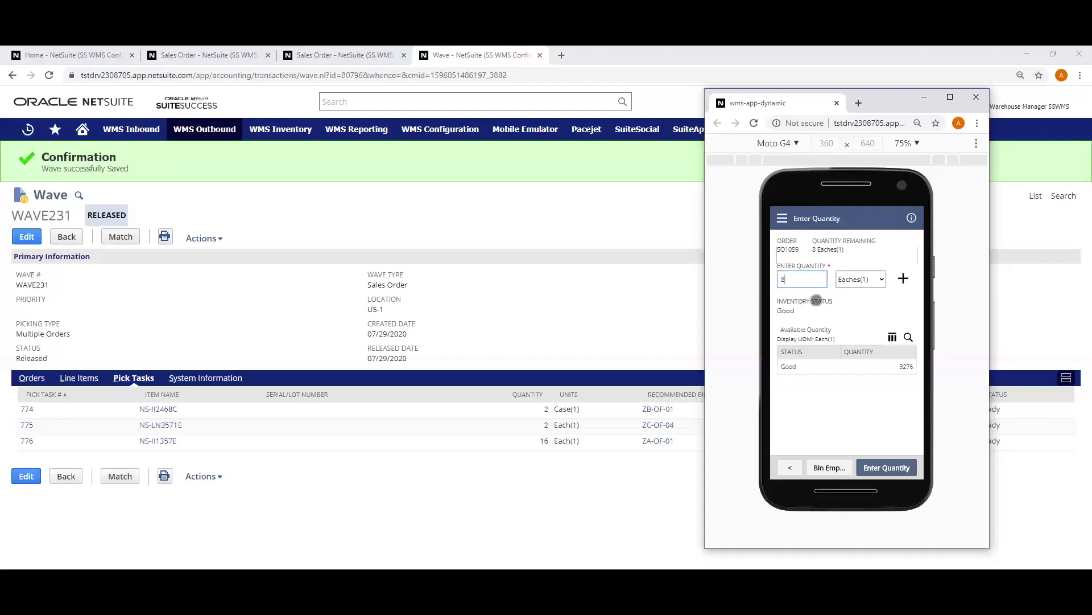
{"action": "left_click_drag", "start_coordinate": [773, 233], "coordinate": [808, 262]}
{"action": "key", "text": "Escape"}
{"action": "left_click", "coordinate": [887, 463]}
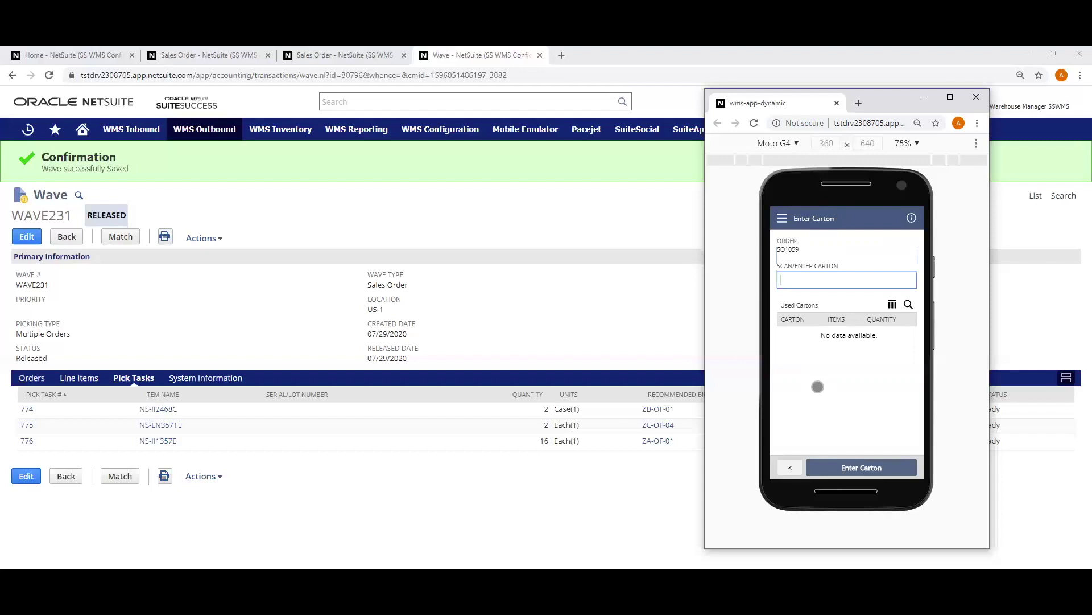
{"action": "type", "text": "SO10591"}
{"action": "key", "text": "Return"}
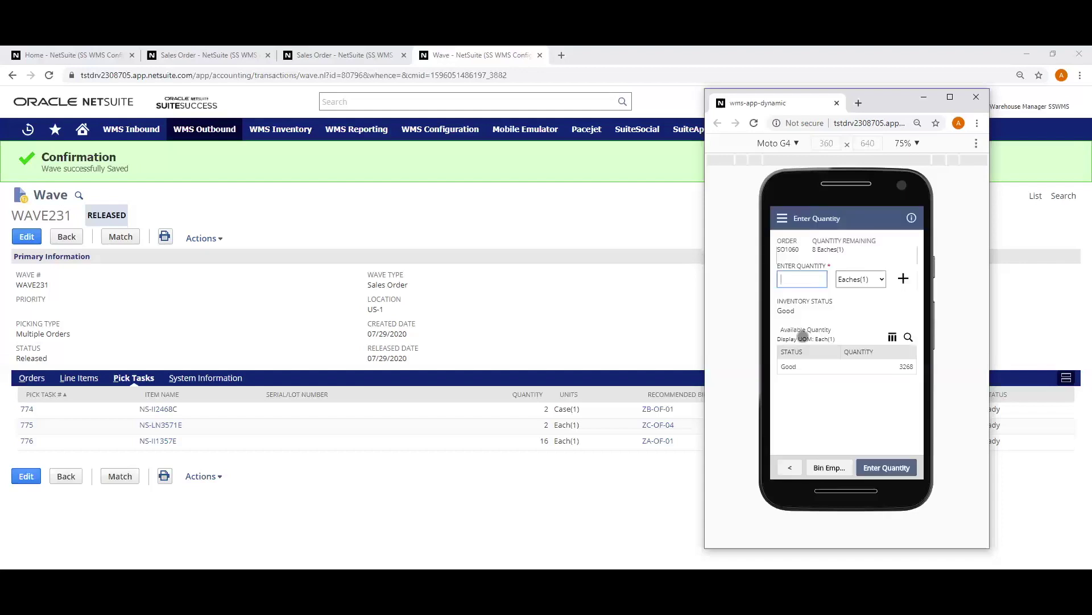
- Pick 8 eaches of NS-II1357E for the second order into a carton named with that order's number followed by 1
{"action": "type", "text": "8"}
{"action": "left_click", "coordinate": [875, 459]}
{"action": "type", "text": "SO10601"}
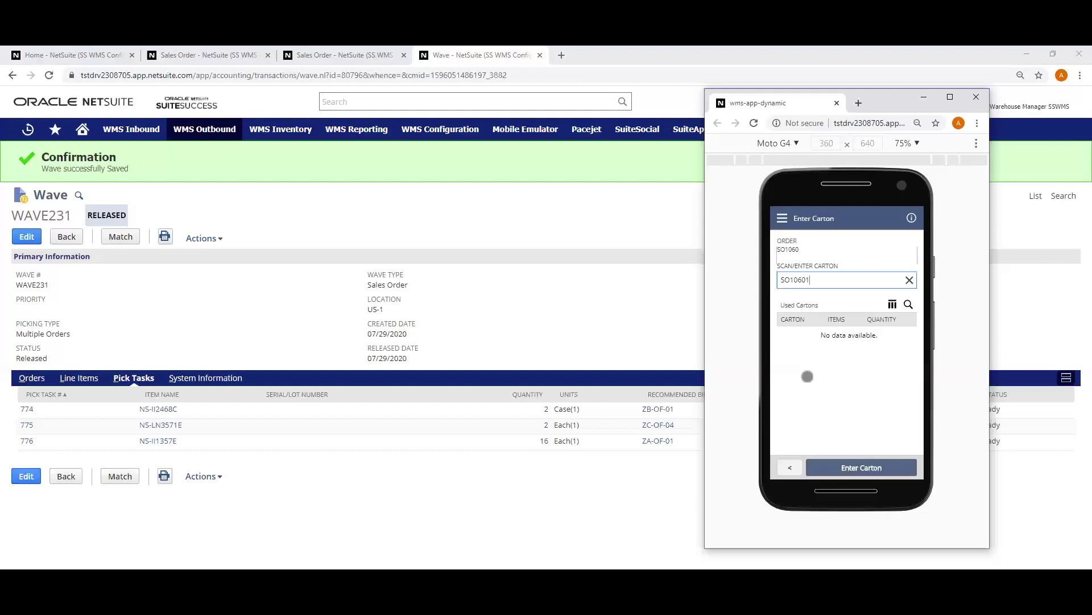
{"action": "key", "text": "Return"}
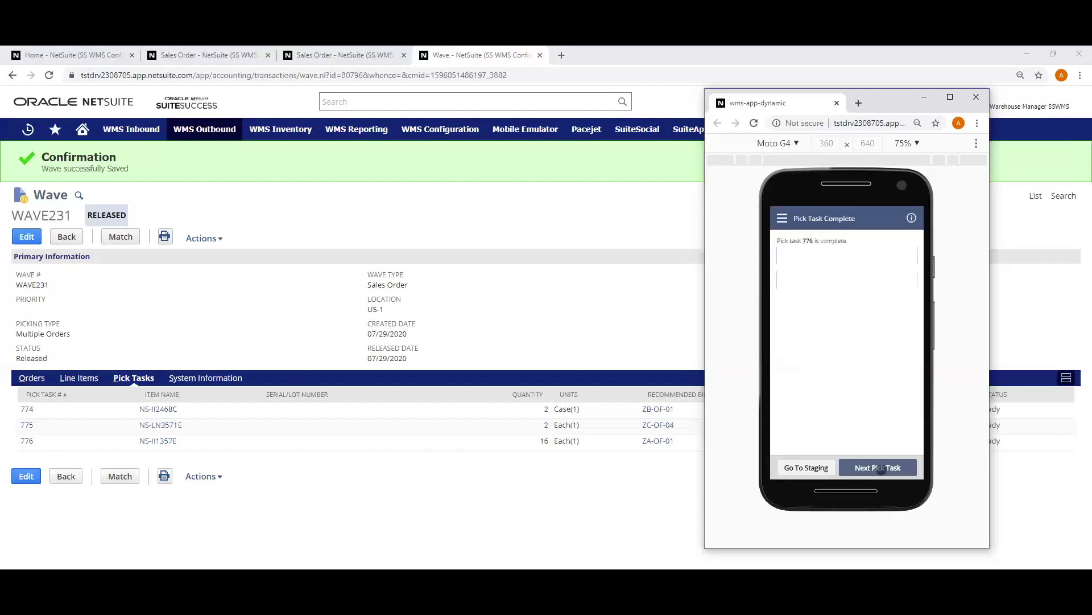
- Continue to the NS-II2468C pick task, show all its bins, and confirm the recommended bin ZB-OF-01 and the item
{"action": "left_click", "coordinate": [881, 469]}
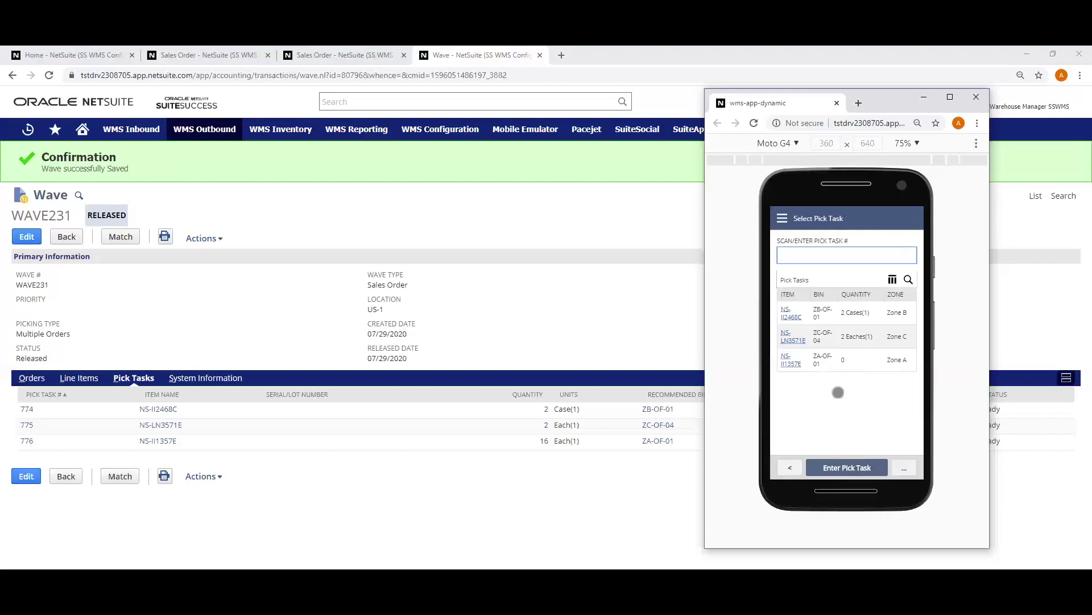
{"action": "left_click", "coordinate": [788, 312]}
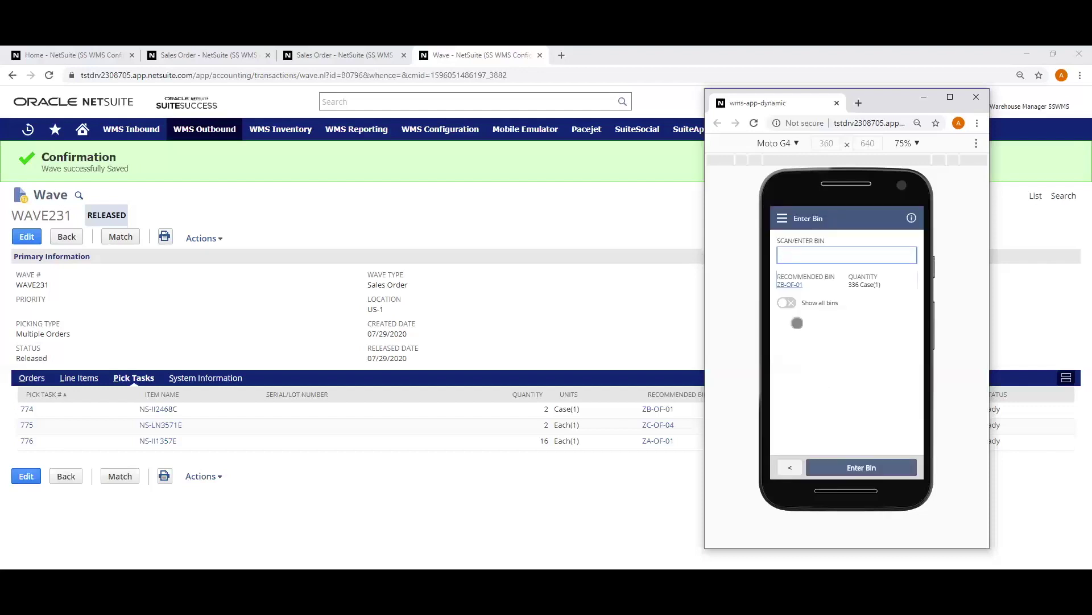
{"action": "left_click", "coordinate": [788, 302]}
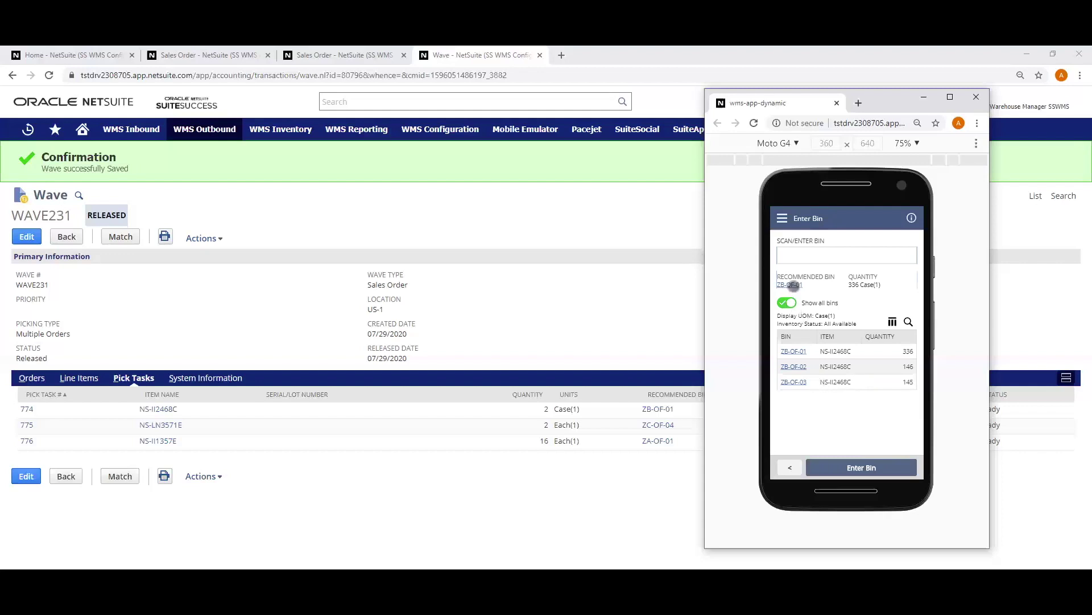
{"action": "left_click", "coordinate": [791, 285]}
{"action": "left_click", "coordinate": [793, 285]}
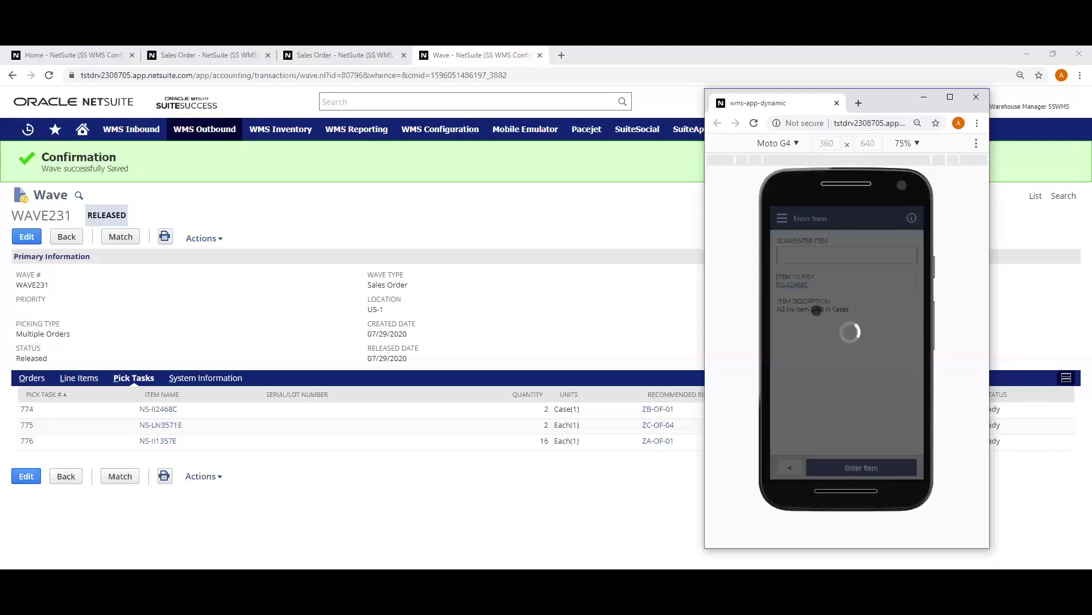
- Pick 2 cases of NS-II2468C and put them into the first order's already used carton
{"action": "type", "text": "2"}
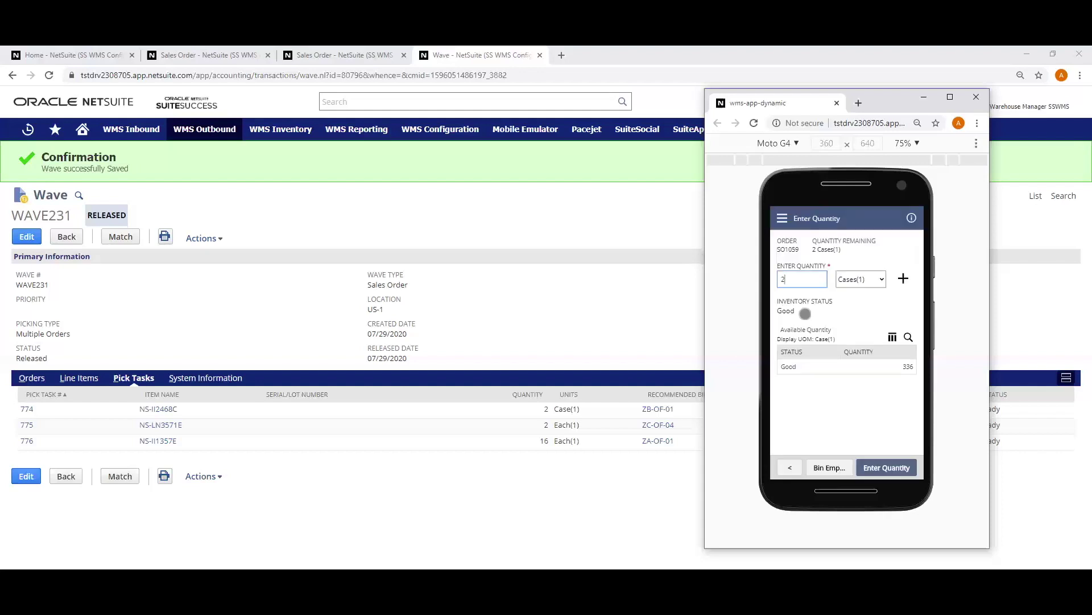
{"action": "key", "text": "Return"}
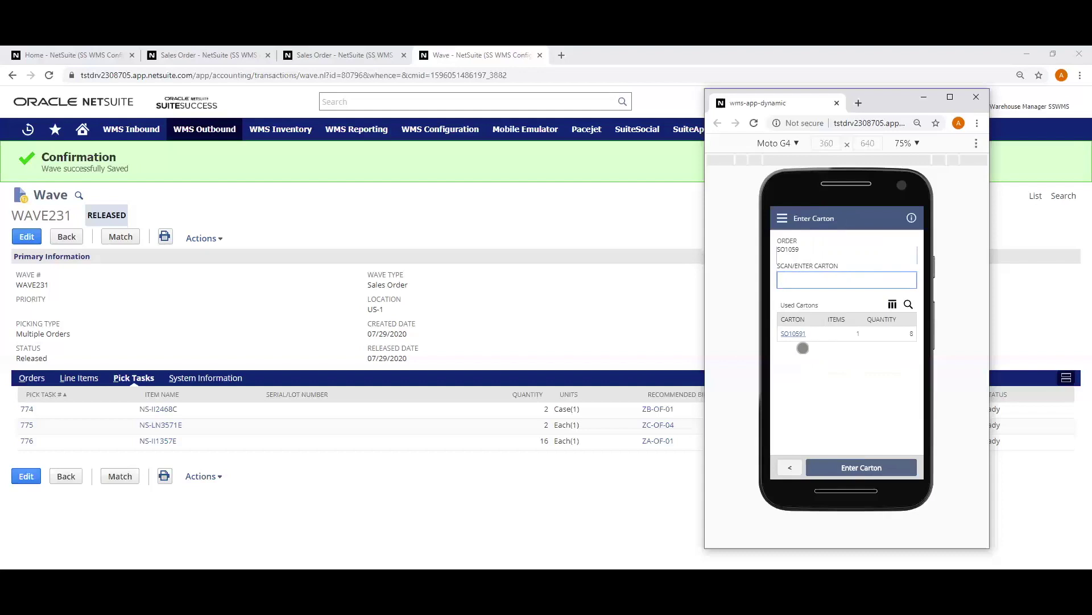
{"action": "left_click", "coordinate": [798, 334]}
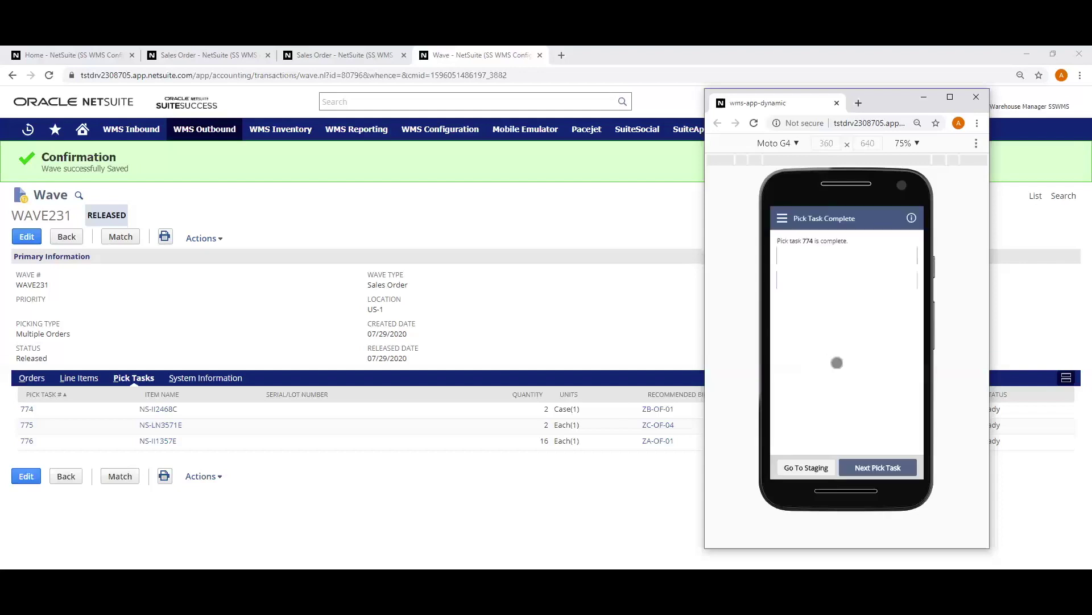
- Continue to the NS-LN3571E pick task, confirm bin ZC-OF-04 and the item, and show the task's detail information
{"action": "left_click", "coordinate": [877, 466]}
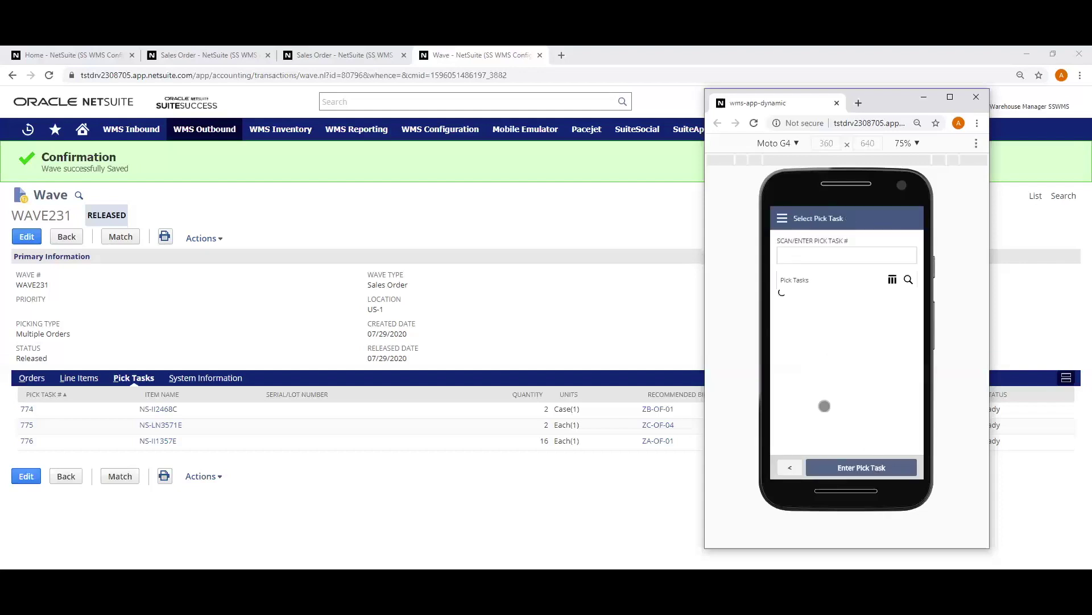
{"action": "left_click", "coordinate": [788, 316]}
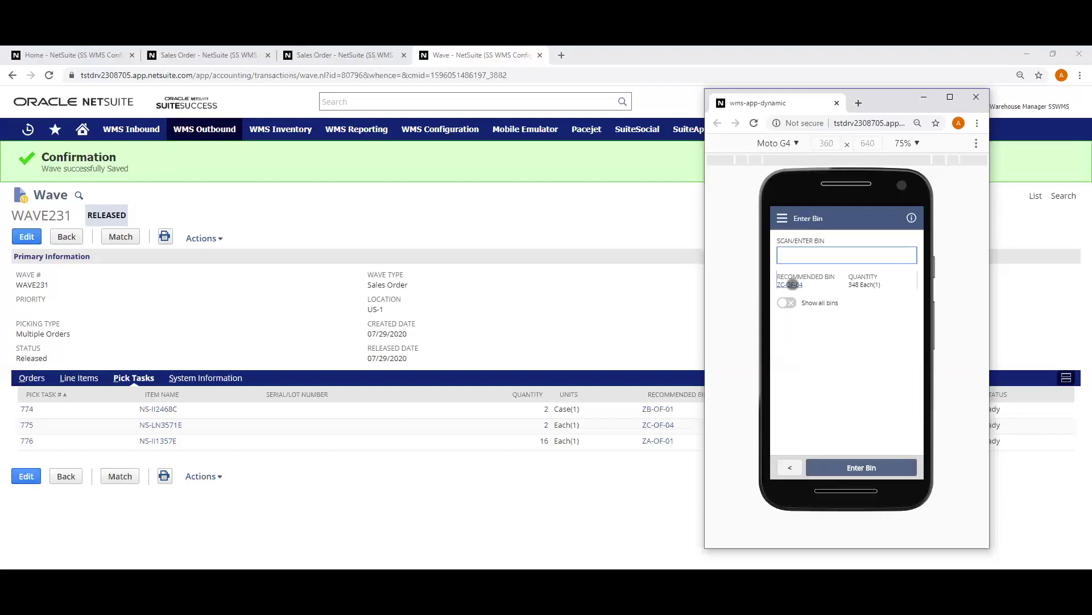
{"action": "left_click", "coordinate": [792, 284]}
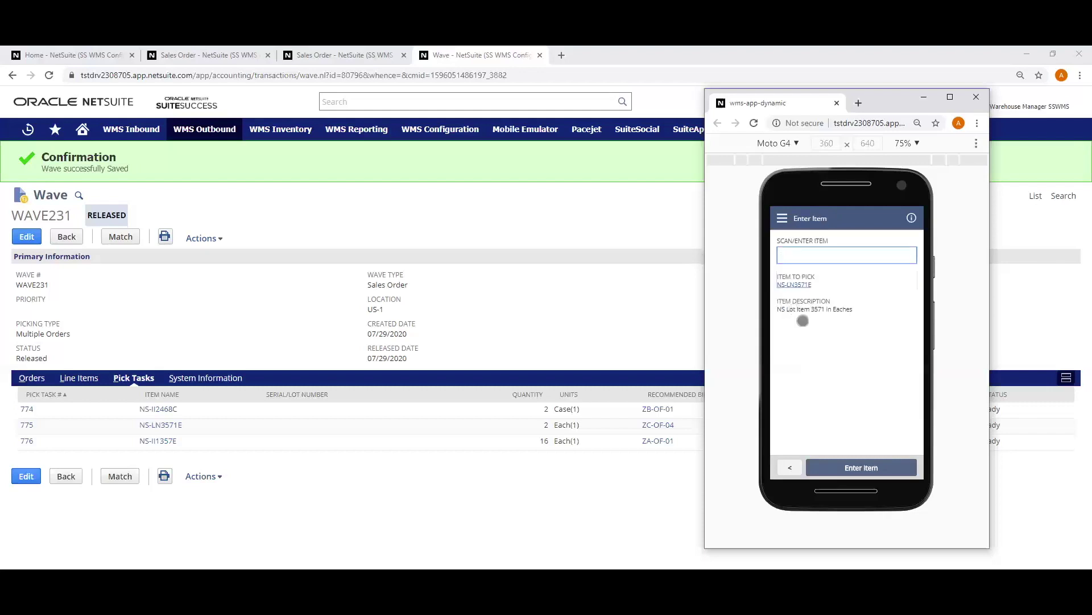
{"action": "left_click", "coordinate": [796, 285]}
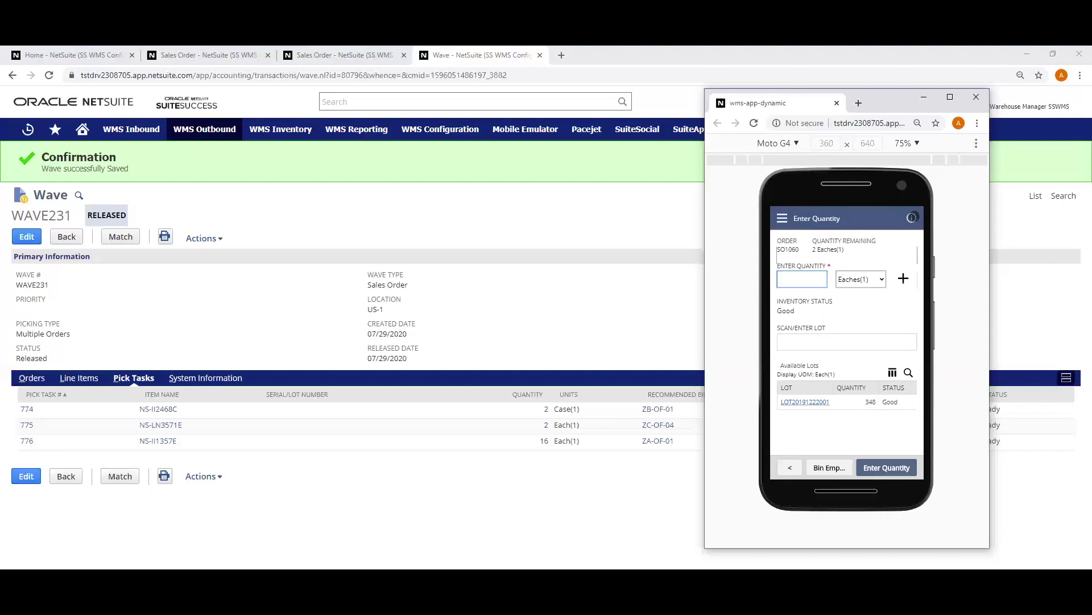
{"action": "left_click", "coordinate": [911, 218]}
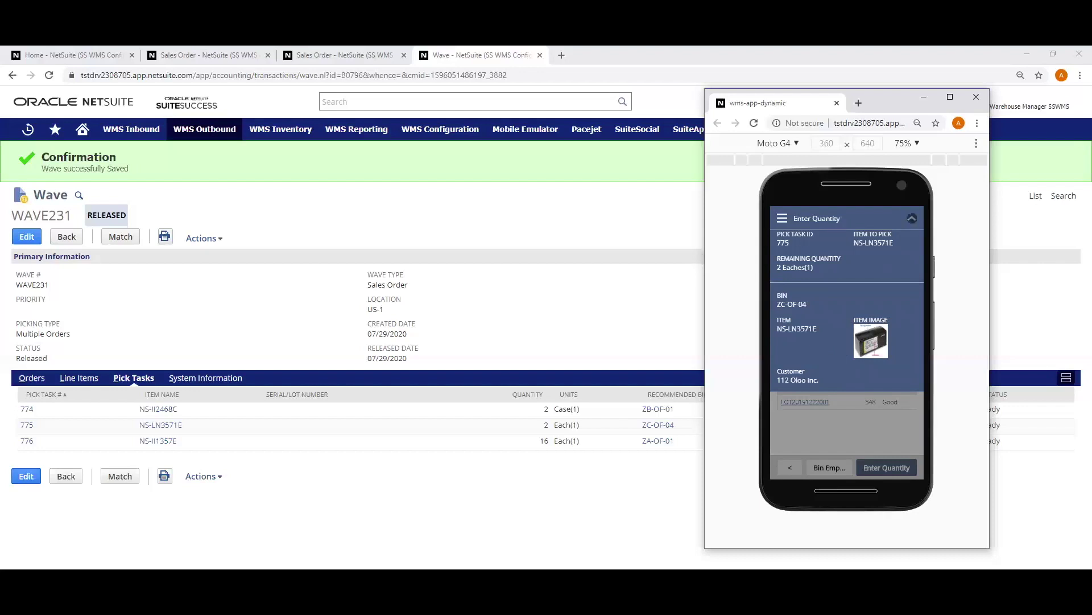
- Pick 2 eaches of NS-LN3571E from the listed available lot into the second order's already used carton
{"action": "left_click", "coordinate": [912, 218]}
{"action": "type", "text": "2"}
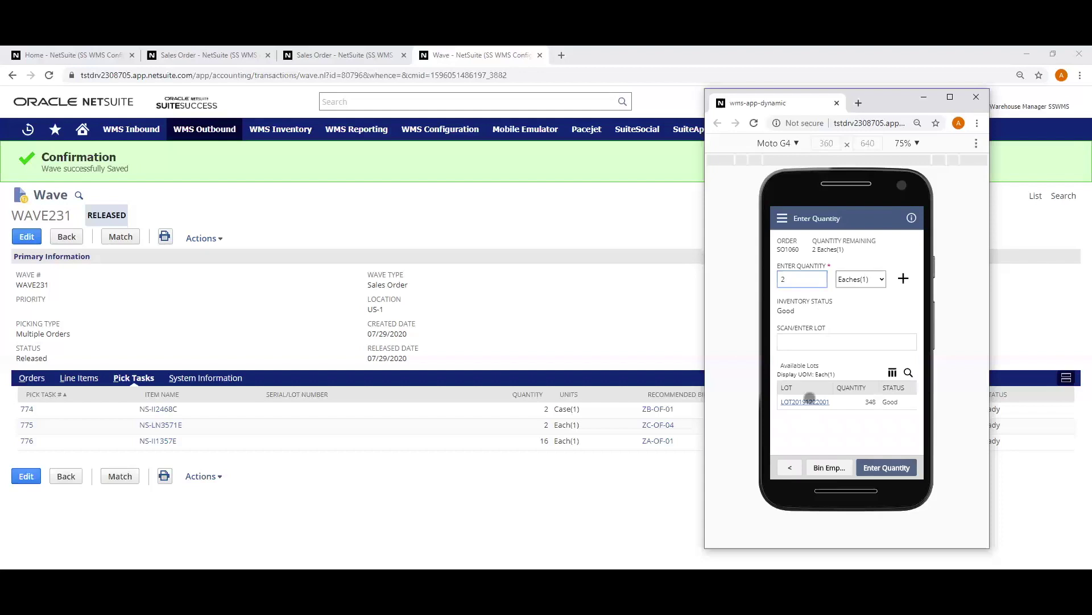
{"action": "left_click", "coordinate": [809, 401]}
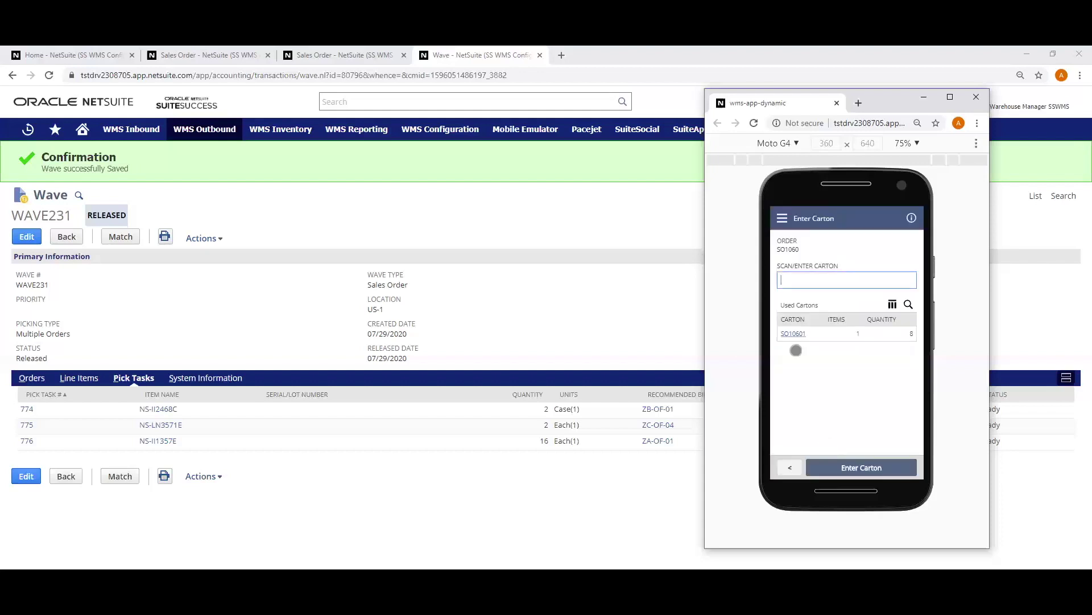
{"action": "left_click", "coordinate": [791, 333]}
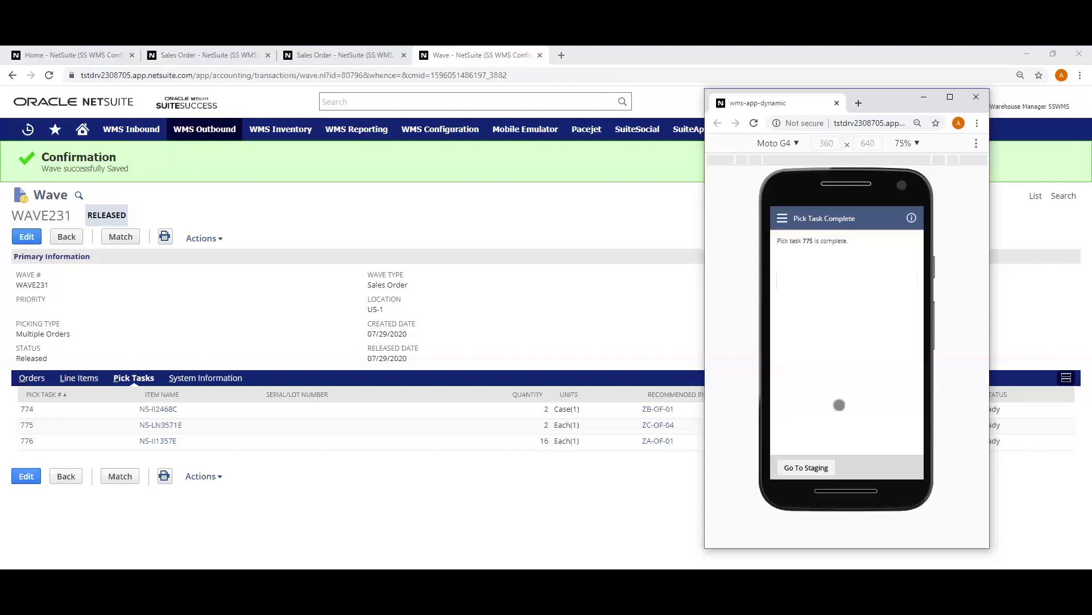
- Go to staging, show all staging bins, and stage the picked cartons to PackStation01
{"action": "left_click", "coordinate": [807, 464]}
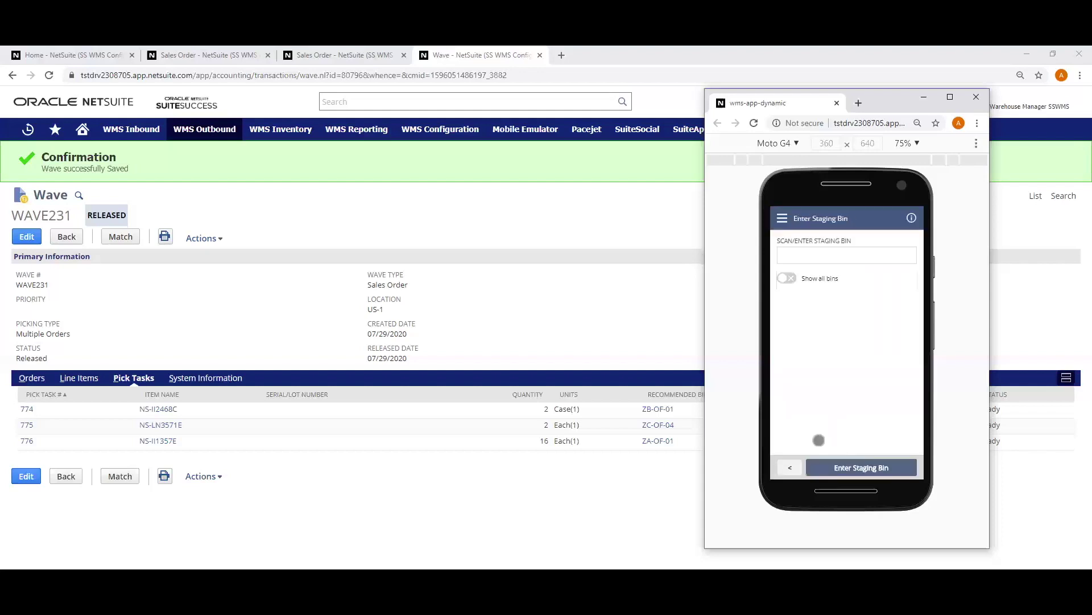
{"action": "left_click", "coordinate": [789, 279]}
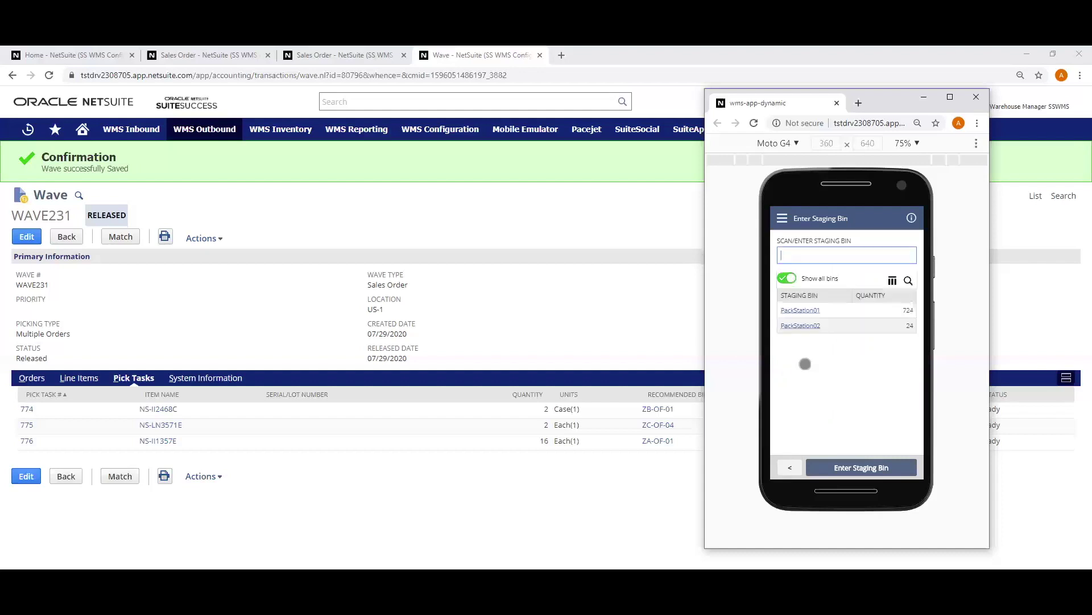
{"action": "left_click", "coordinate": [800, 313]}
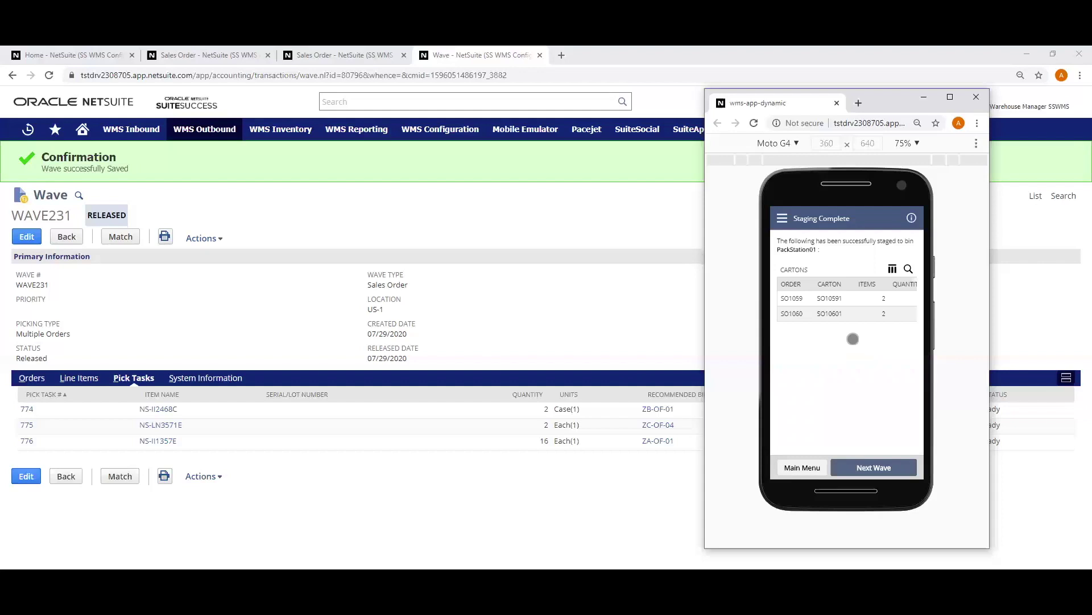
- Reload both sales orders and examine the second order's picked quantities and its related wave and item fulfillment statuses
{"action": "left_click", "coordinate": [650, 279]}
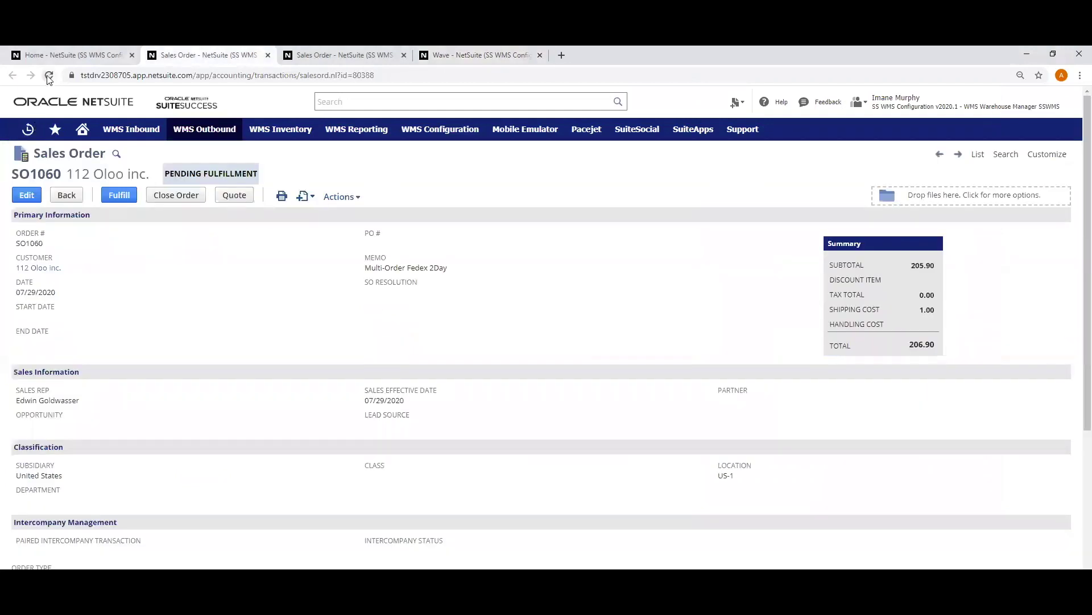
{"action": "left_click", "coordinate": [49, 76]}
{"action": "key", "text": "ctrl+Tab"}
{"action": "left_click", "coordinate": [49, 76]}
{"action": "left_click", "coordinate": [263, 50]}
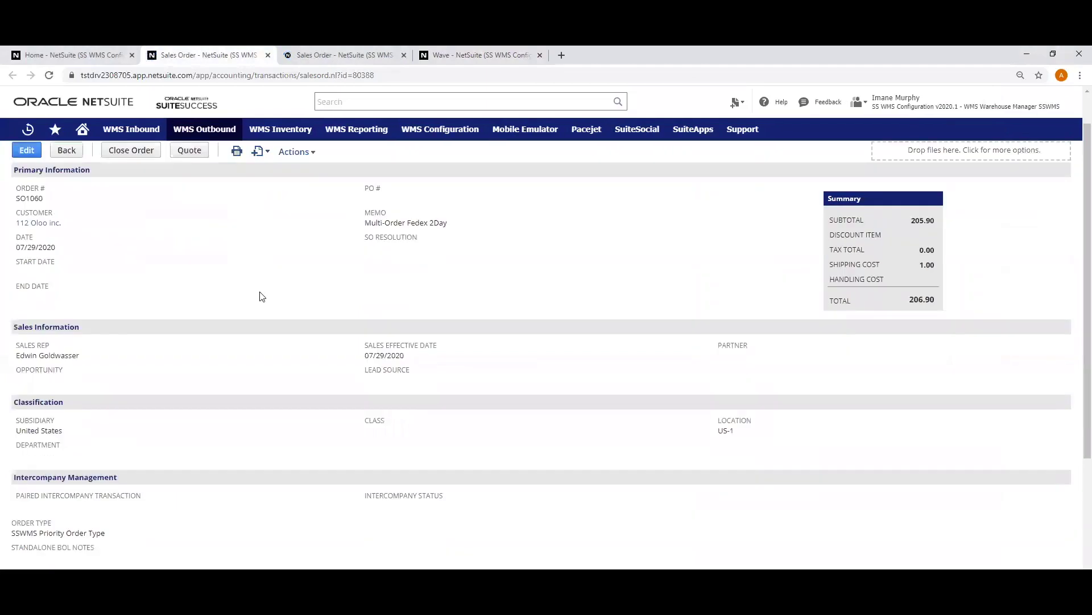
{"action": "scroll", "coordinate": [262, 297], "scroll_direction": "down", "scroll_amount": 4}
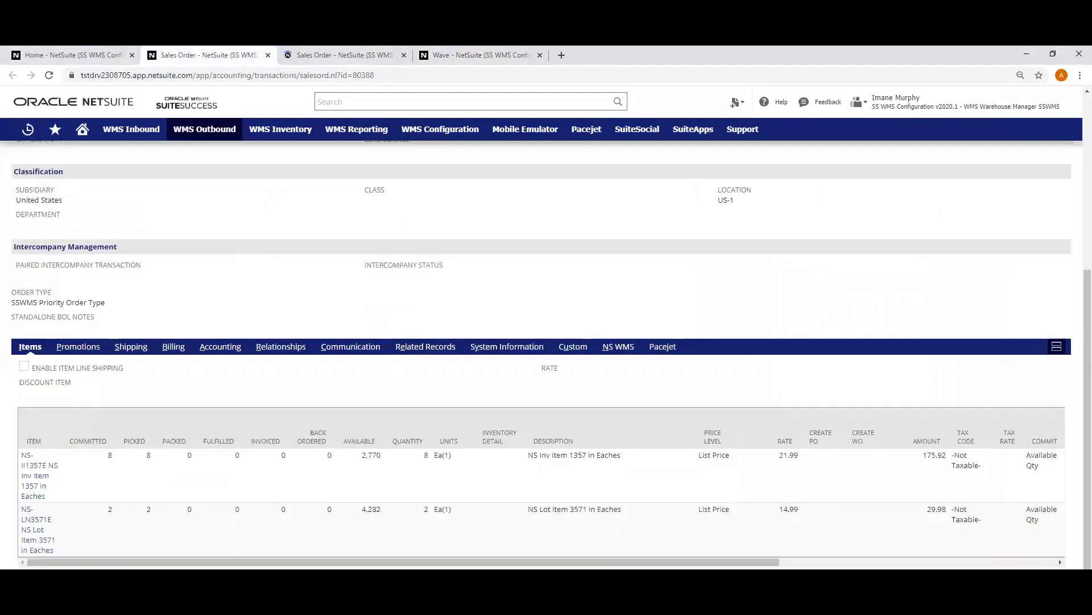
{"action": "left_click_drag", "start_coordinate": [116, 430], "coordinate": [173, 556]}
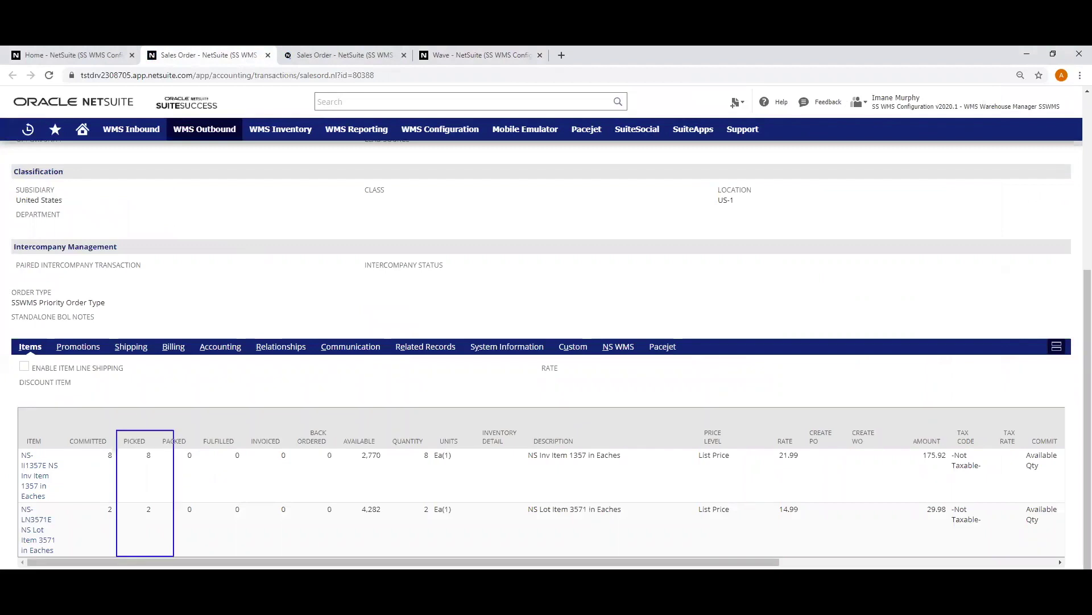
{"action": "left_click", "coordinate": [426, 346]}
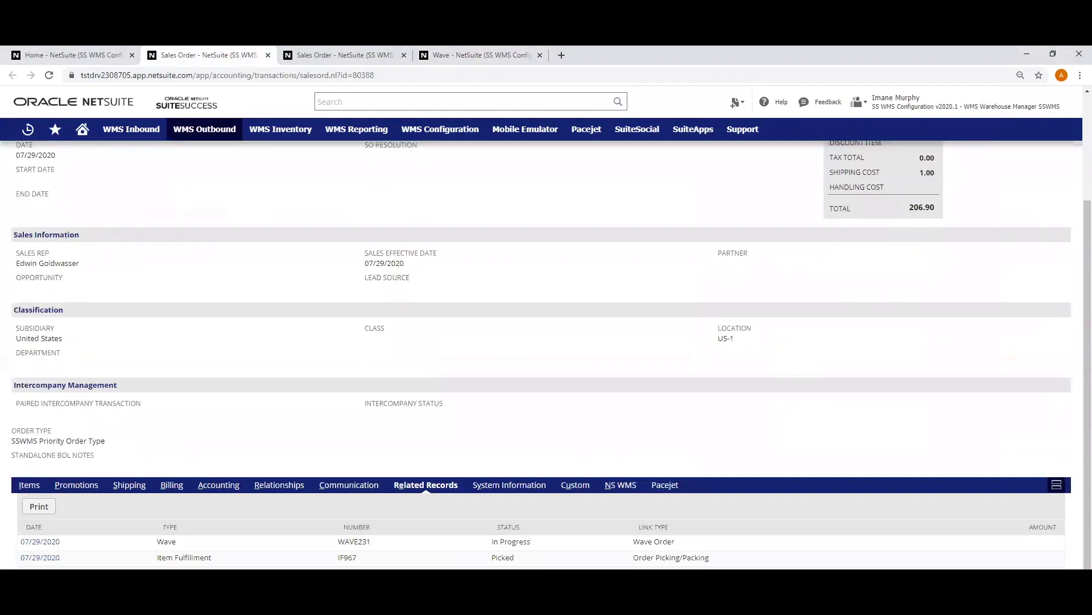
{"action": "left_click_drag", "start_coordinate": [495, 553], "coordinate": [535, 565]}
- Open the Pack Orders page in a separate browser tab and display the first sales order for location US-1
{"action": "mouse_move", "coordinate": [201, 136]}
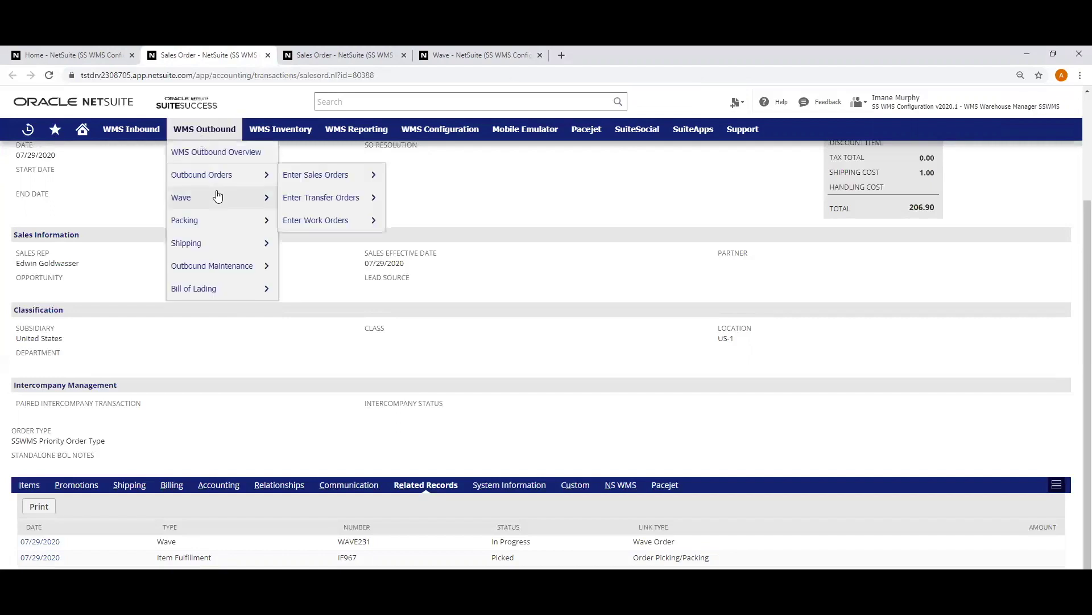
{"action": "mouse_move", "coordinate": [222, 219]}
{"action": "middle_click", "coordinate": [303, 220]}
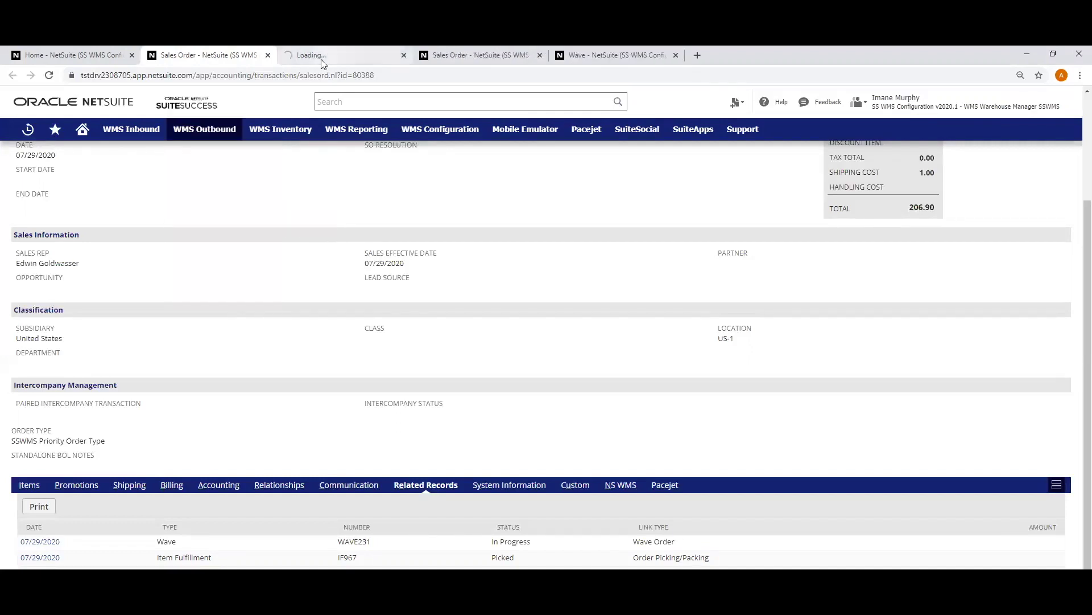
{"action": "key", "text": "ctrl+Tab"}
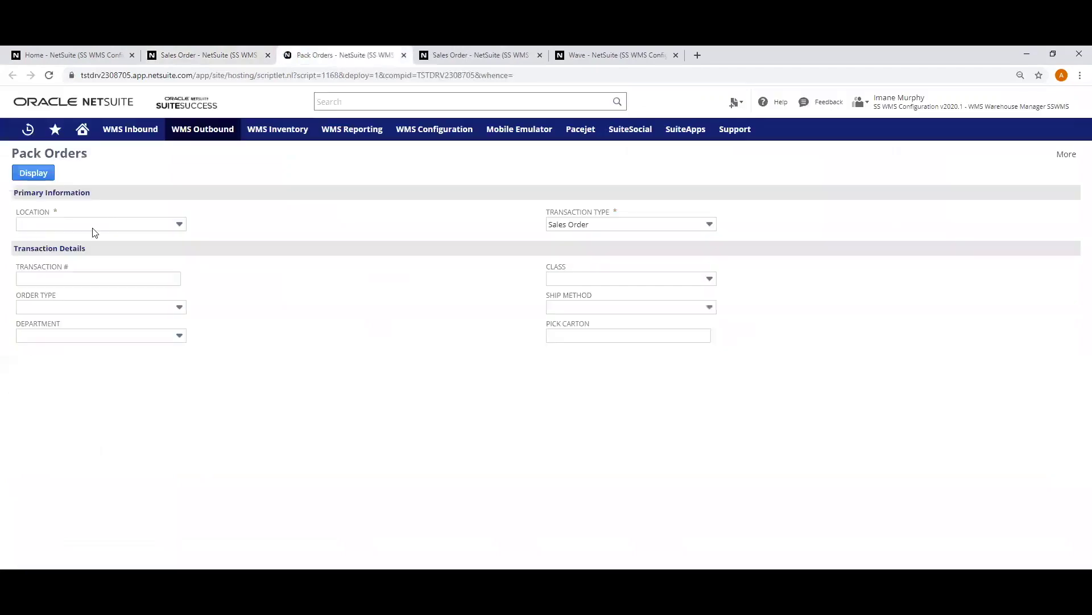
{"action": "left_click", "coordinate": [93, 227]}
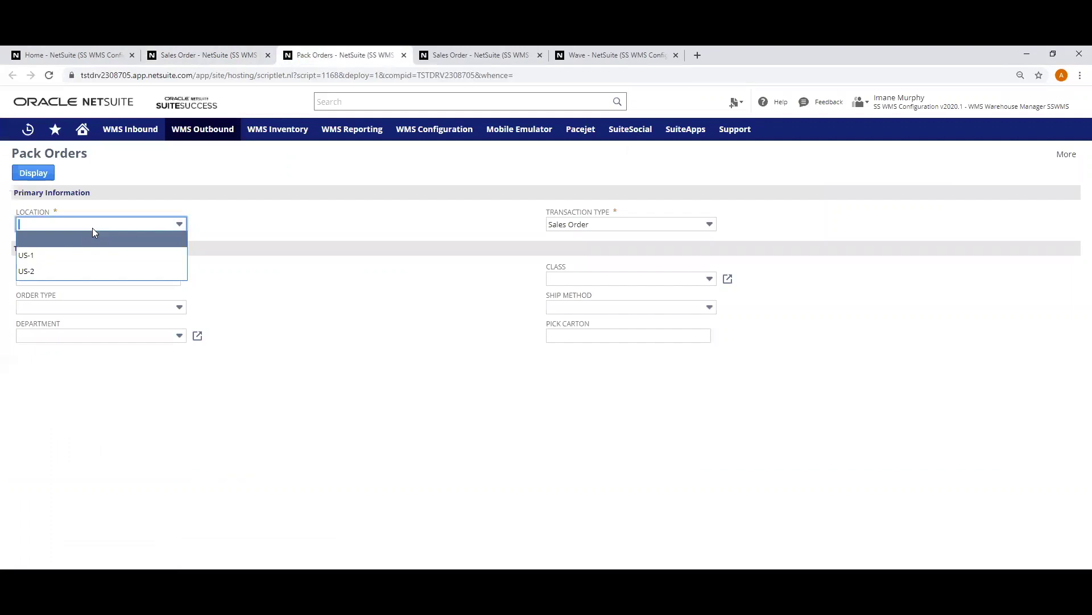
{"action": "left_click", "coordinate": [81, 255]}
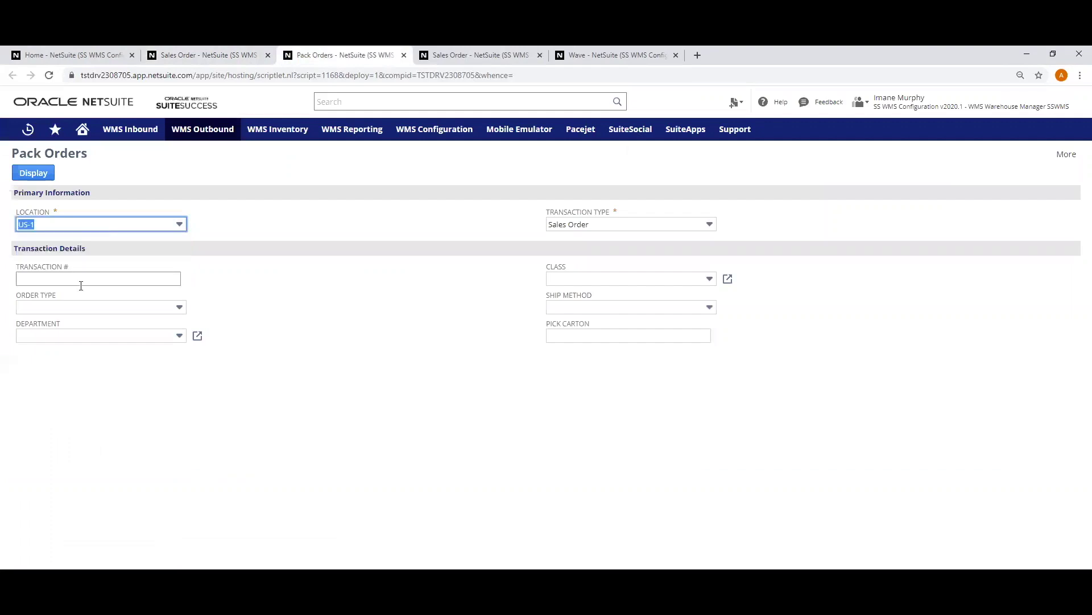
{"action": "left_click", "coordinate": [62, 279]}
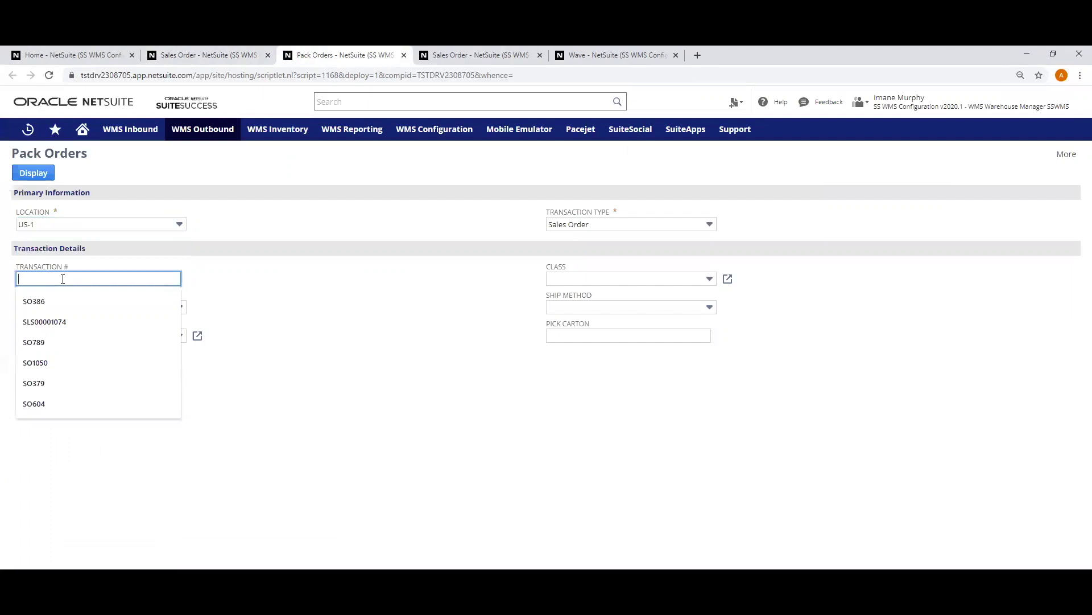
{"action": "type", "text": "SO1059"}
{"action": "key", "text": "Return"}
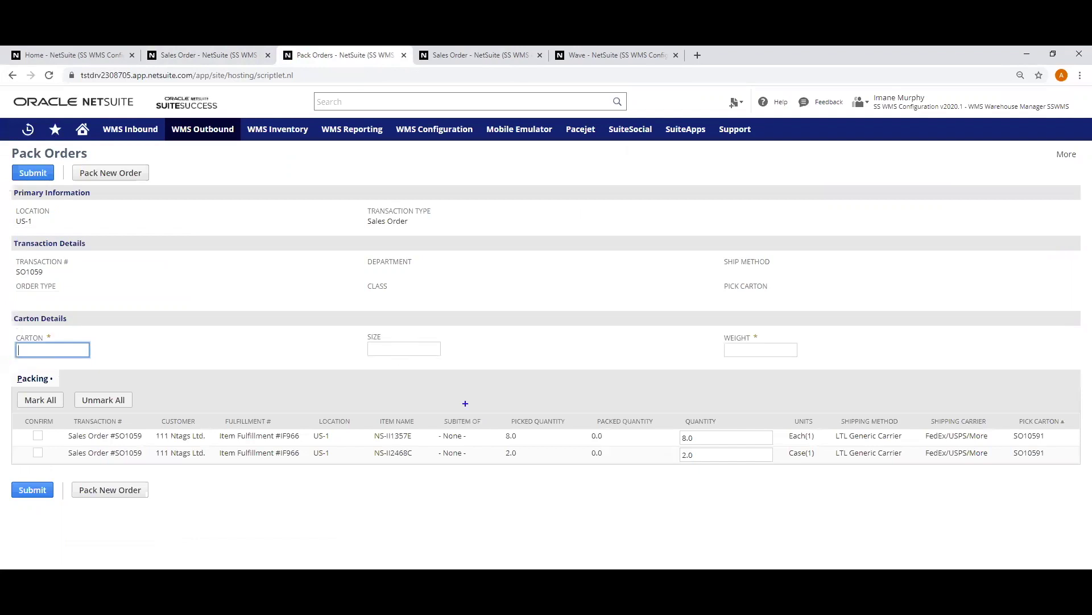
- Pack all lines of the first order into a carton named with its order number followed by 1, with weight 12
{"action": "left_click_drag", "start_coordinate": [491, 414], "coordinate": [567, 466]}
{"action": "key", "text": "Escape"}
{"action": "type", "text": "SO"}
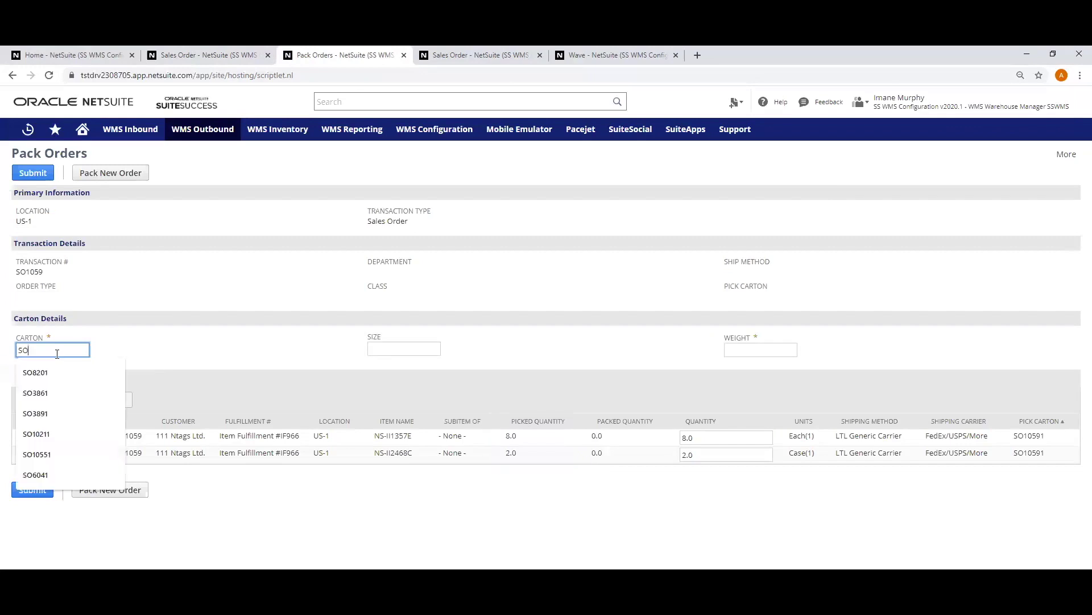
{"action": "type", "text": "10591"}
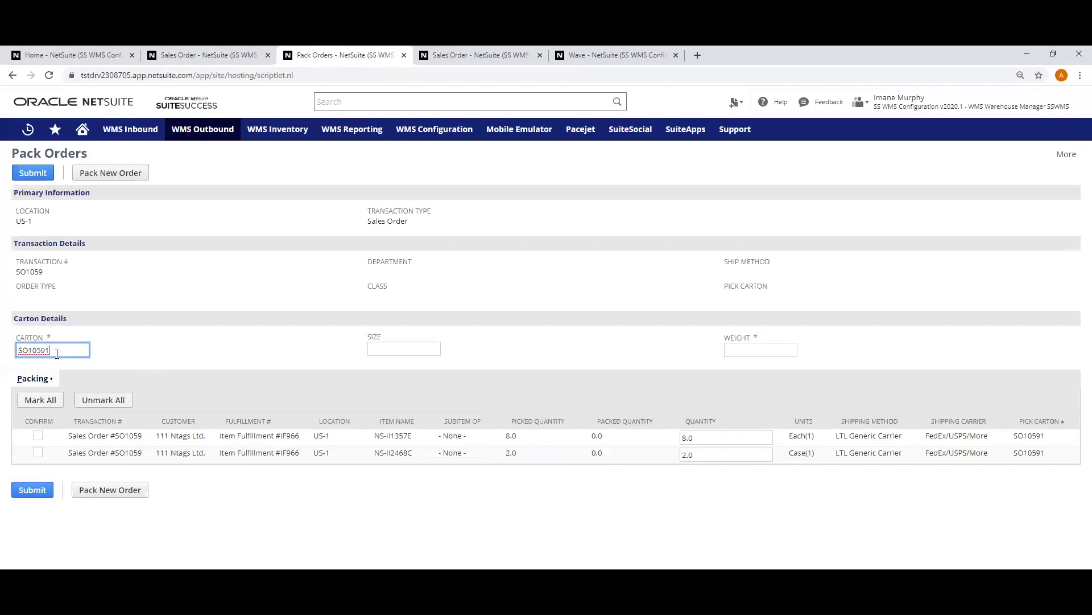
{"action": "key", "text": "Tab"}
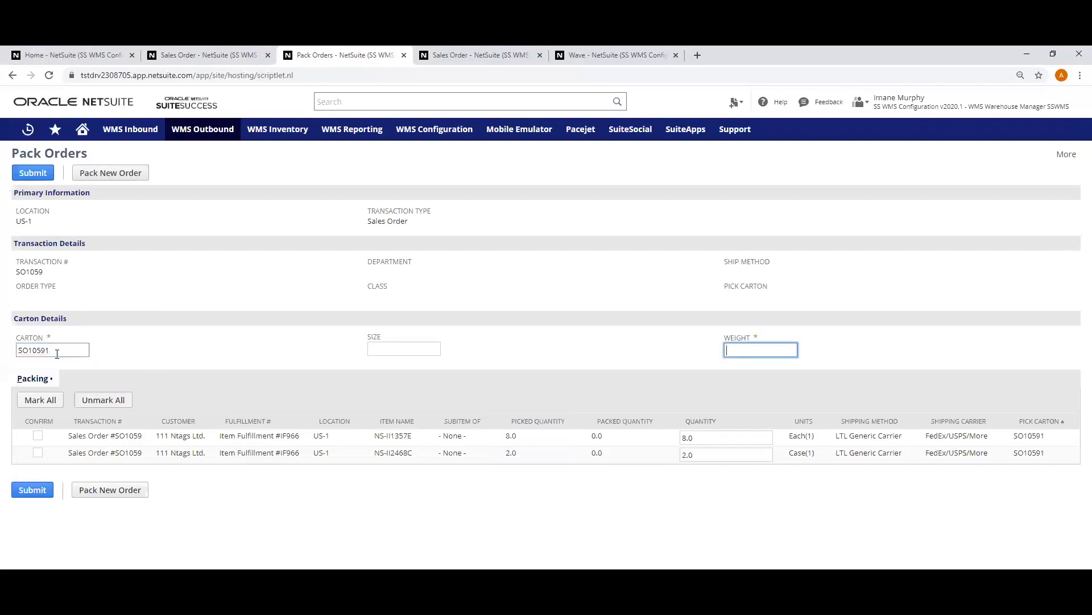
{"action": "type", "text": "12"}
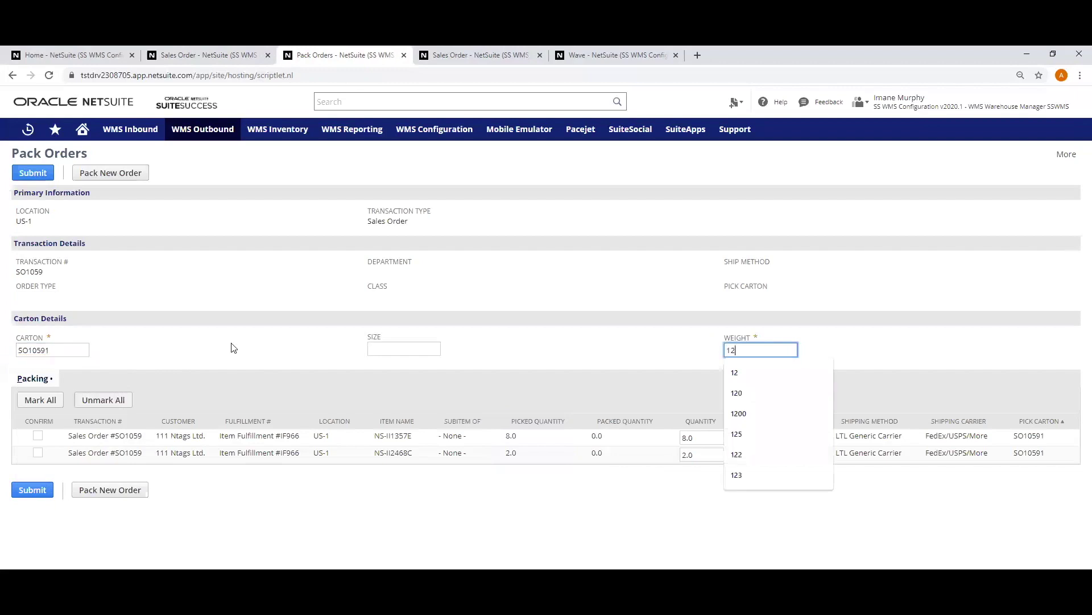
{"action": "left_click", "coordinate": [252, 343]}
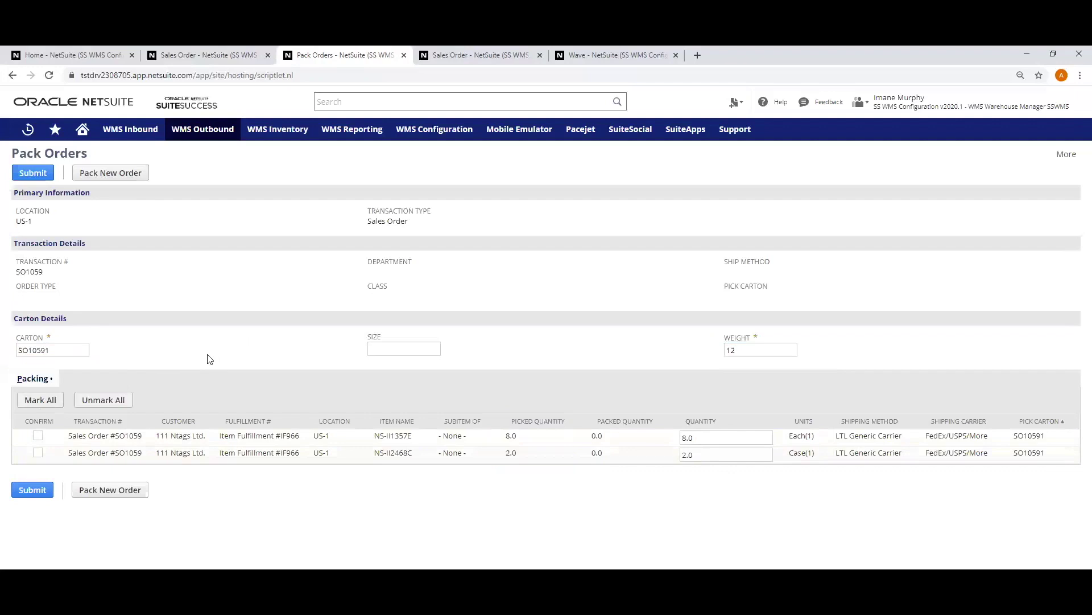
{"action": "left_click", "coordinate": [46, 403]}
{"action": "left_click", "coordinate": [32, 490]}
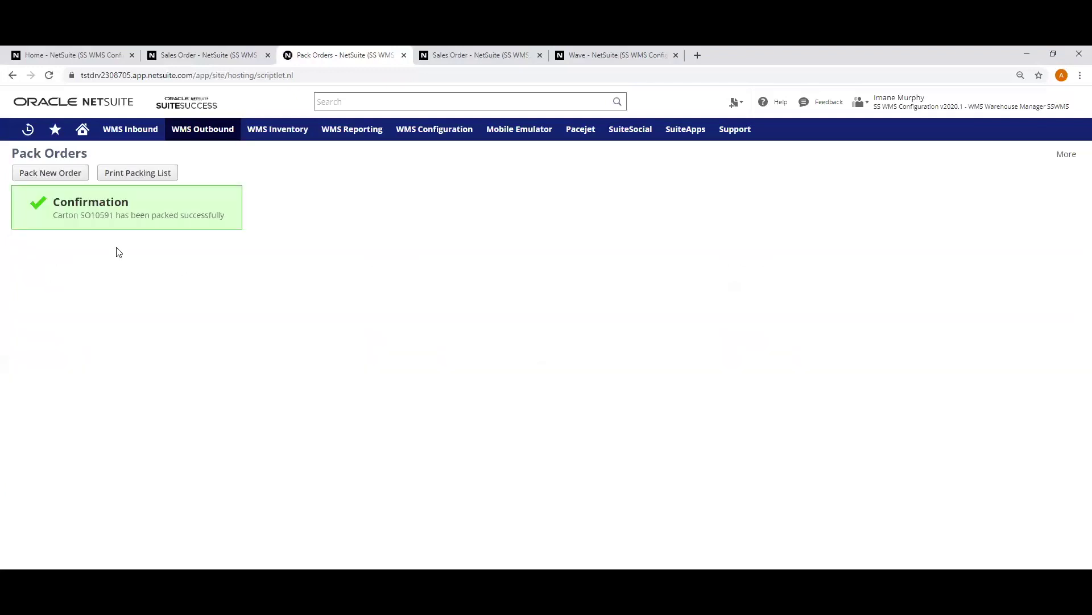
- Start packing a new order at location US-1 and find it by the second order's pick carton
{"action": "left_click", "coordinate": [67, 180]}
{"action": "left_click", "coordinate": [110, 226]}
{"action": "left_click", "coordinate": [98, 255]}
{"action": "left_click", "coordinate": [551, 336]}
{"action": "type", "text": "SO10601"}
{"action": "key", "text": "Tab"}
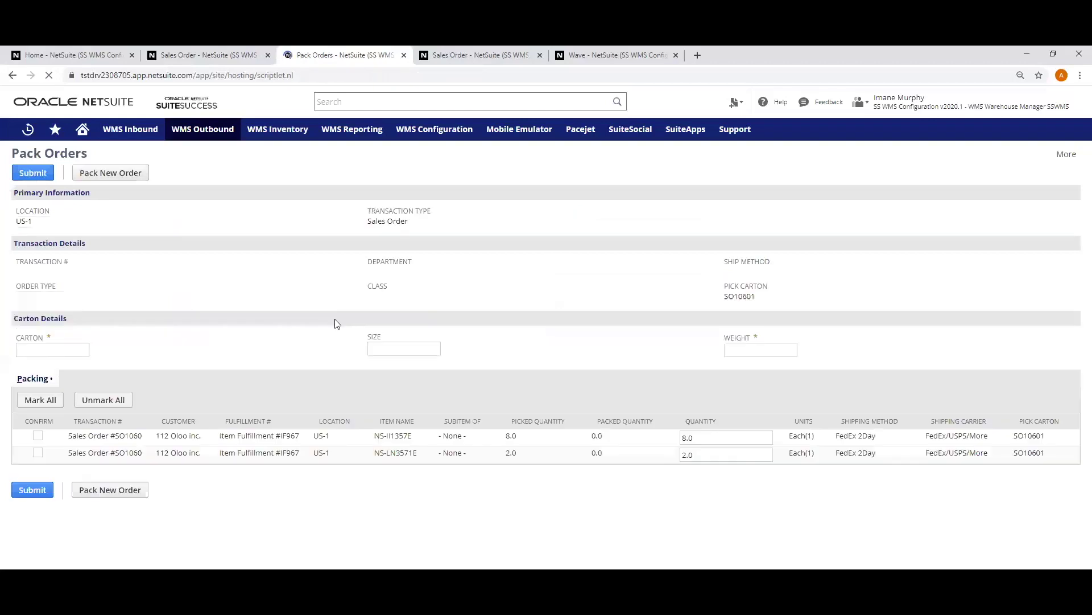
- Pack all lines of the second order into a carton with the same name as its pick carton, with weight 15
{"action": "left_click", "coordinate": [76, 348]}
{"action": "type", "text": "SO10601"}
{"action": "key", "text": "Tab"}
{"action": "key", "text": "Tab"}
{"action": "type", "text": "15"}
{"action": "left_click", "coordinate": [44, 402]}
{"action": "left_click", "coordinate": [39, 490]}
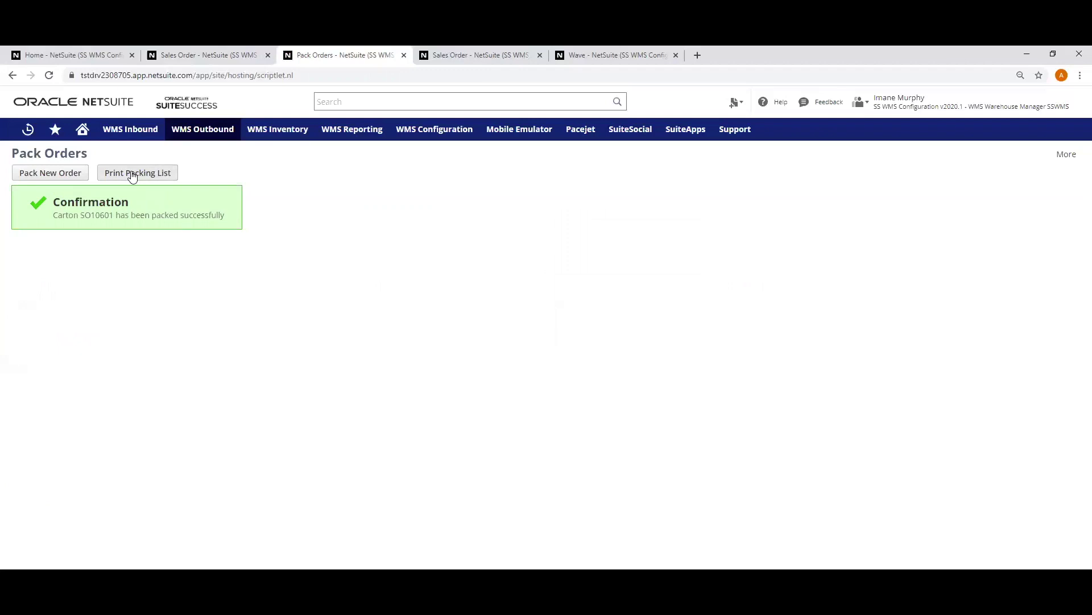
- Refresh both sales orders and review the second order's packed quantities, related record statuses and shipping memo
{"action": "left_click", "coordinate": [192, 58]}
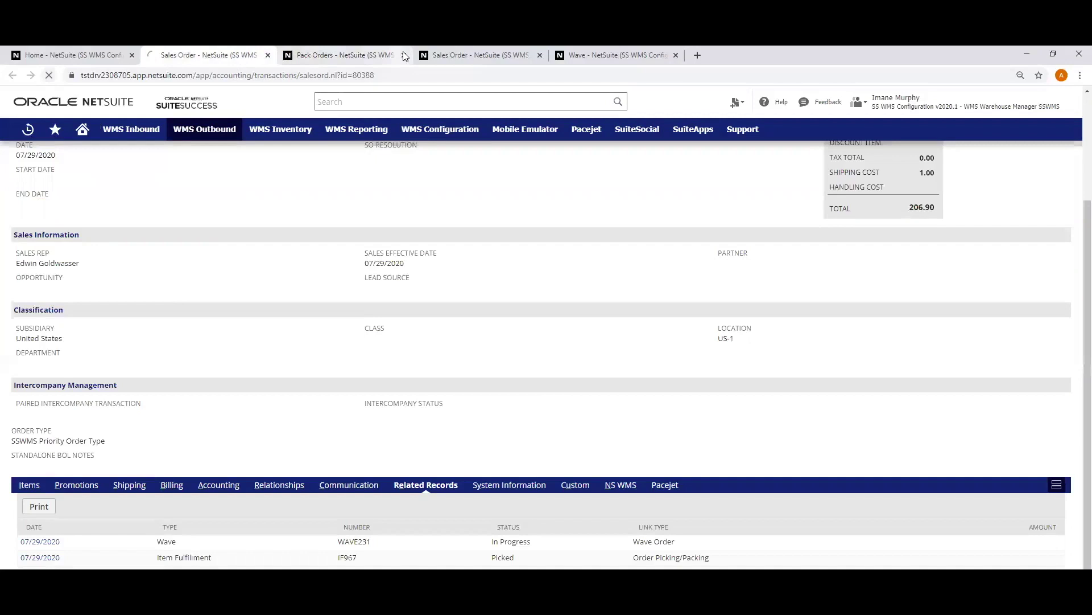
{"action": "left_click", "coordinate": [437, 57]}
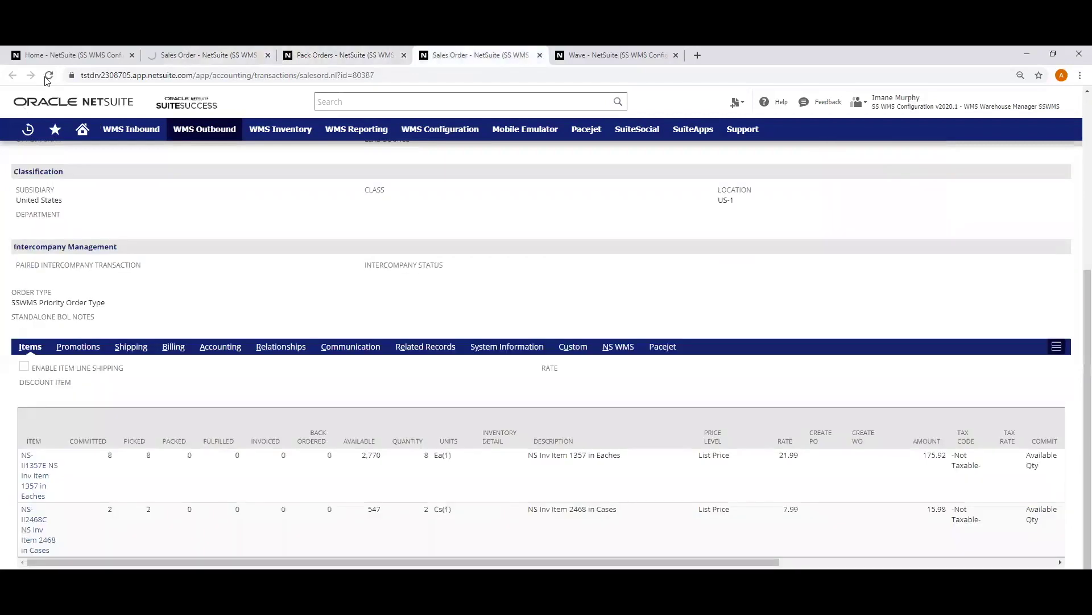
{"action": "left_click", "coordinate": [174, 57]}
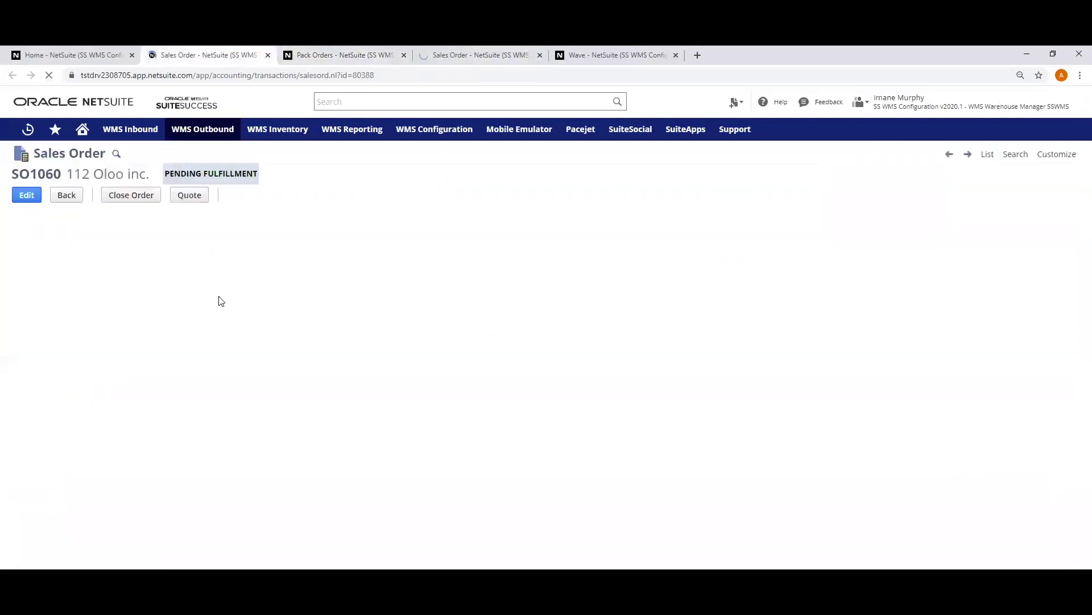
{"action": "scroll", "coordinate": [219, 327], "scroll_direction": "down", "scroll_amount": 1}
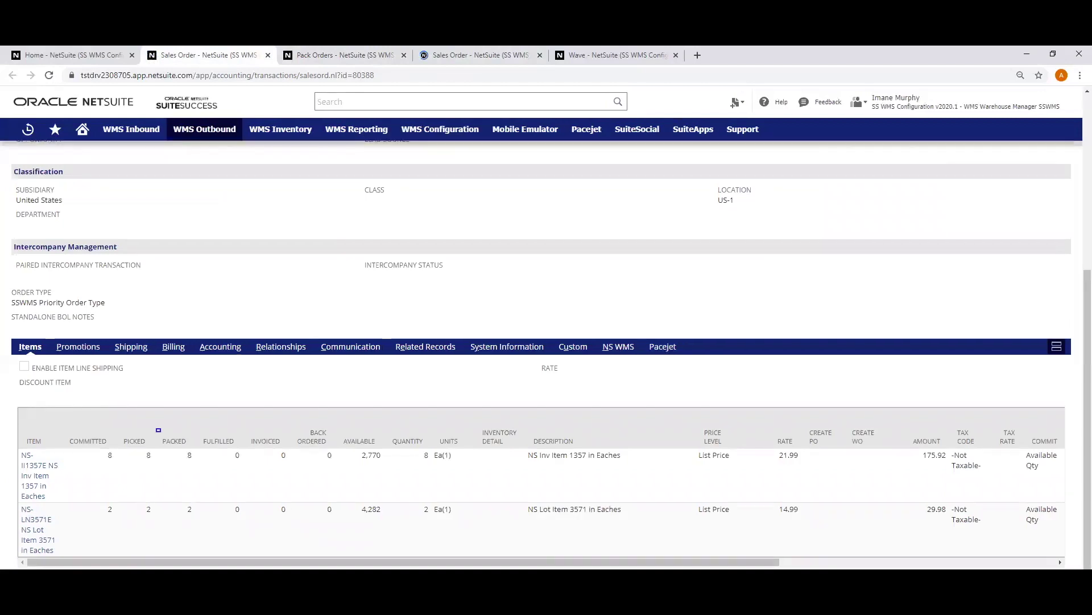
{"action": "left_click_drag", "start_coordinate": [158, 430], "coordinate": [212, 552]}
{"action": "left_click", "coordinate": [417, 350]}
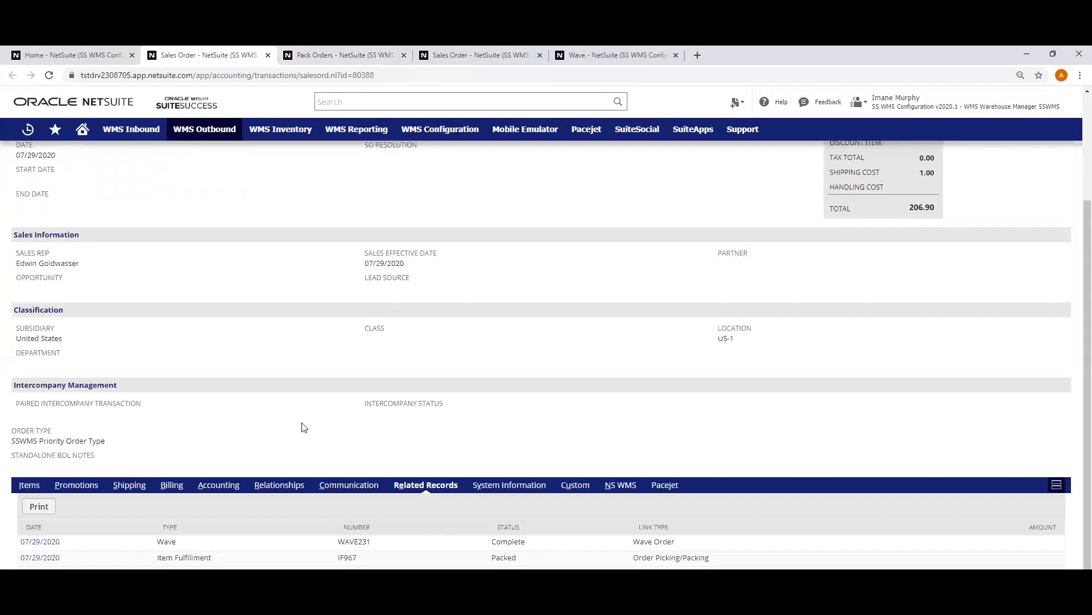
{"action": "scroll", "coordinate": [304, 428], "scroll_direction": "up", "scroll_amount": 2}
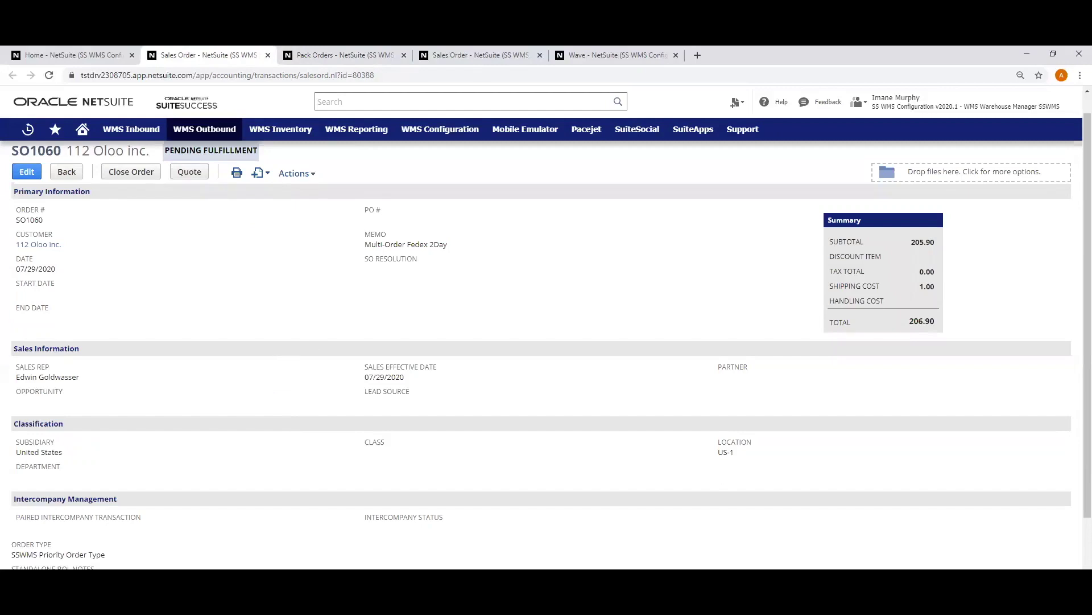
{"action": "left_click_drag", "start_coordinate": [357, 226], "coordinate": [461, 254]}
- Switch to FedEx Ship Manager, clear the shipment fields and import the package details by looking up the second order's number
{"action": "left_click", "coordinate": [311, 559]}
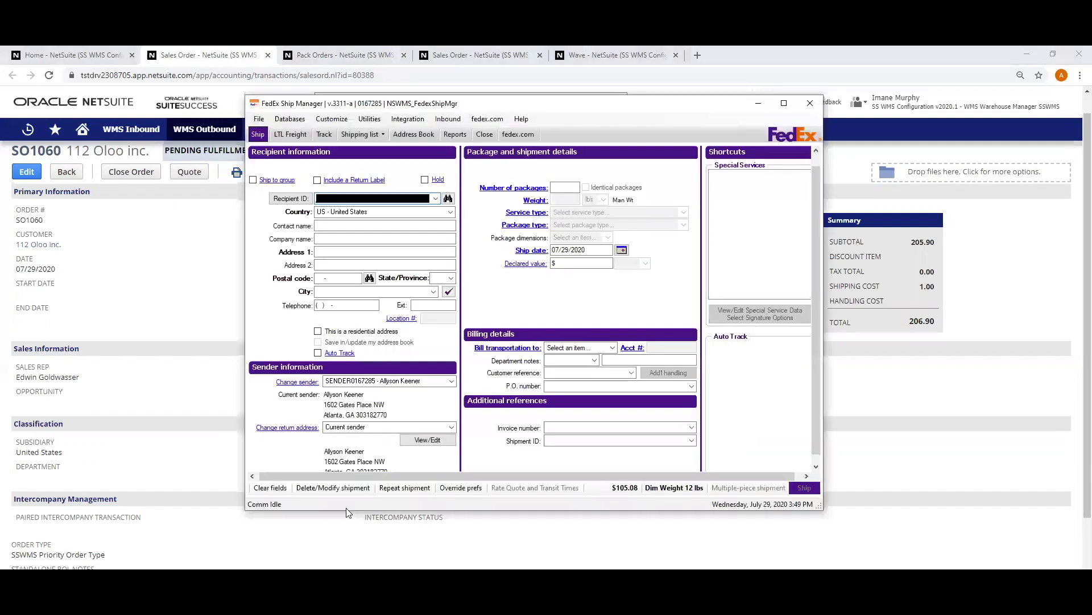
{"action": "left_click", "coordinate": [270, 487]}
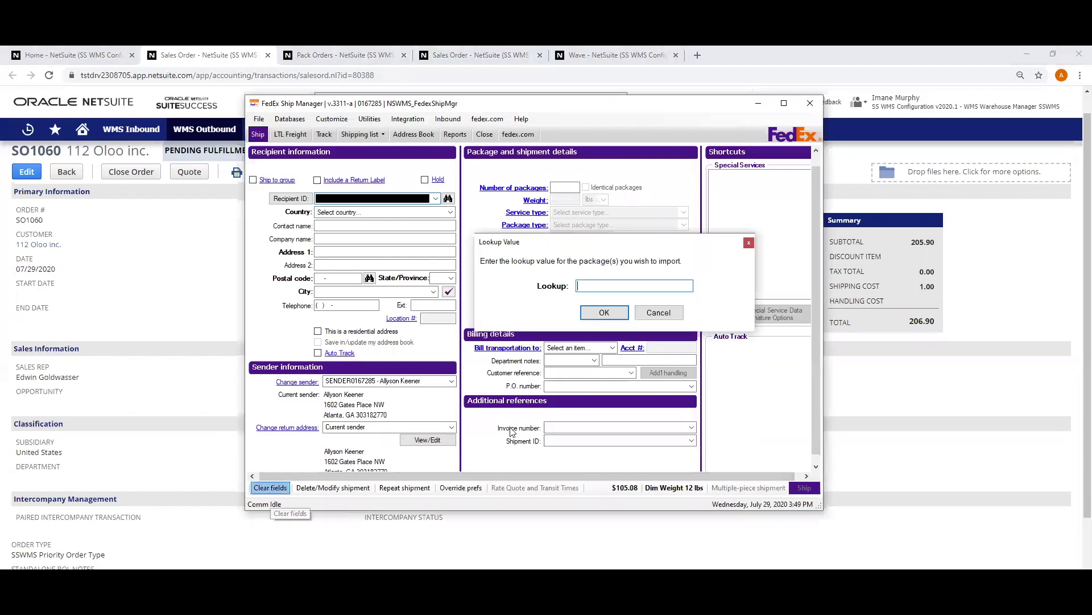
{"action": "type", "text": "SO1060"}
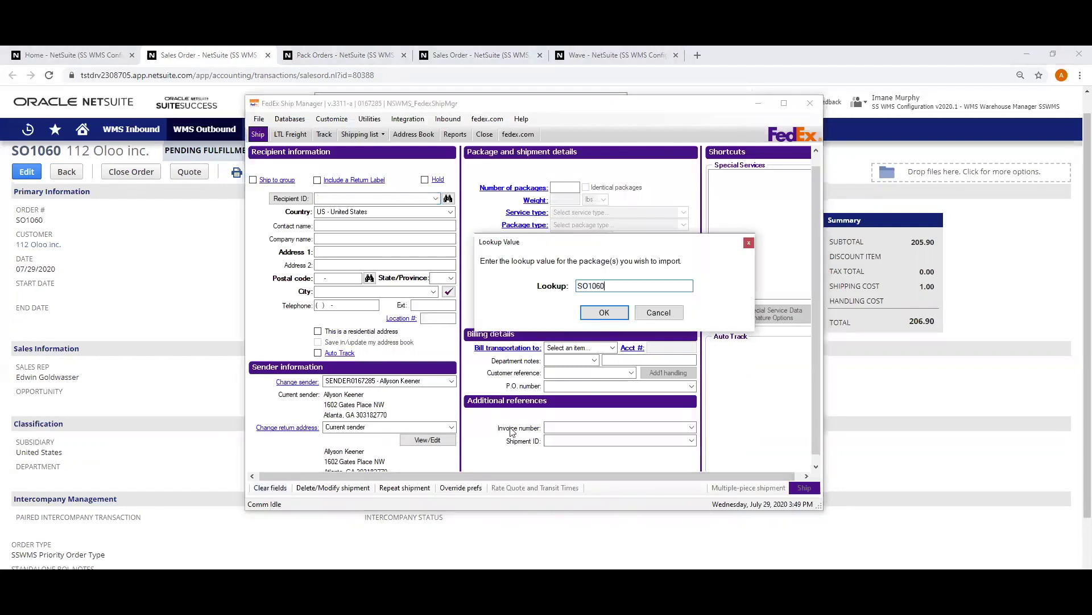
{"action": "key", "text": "Return"}
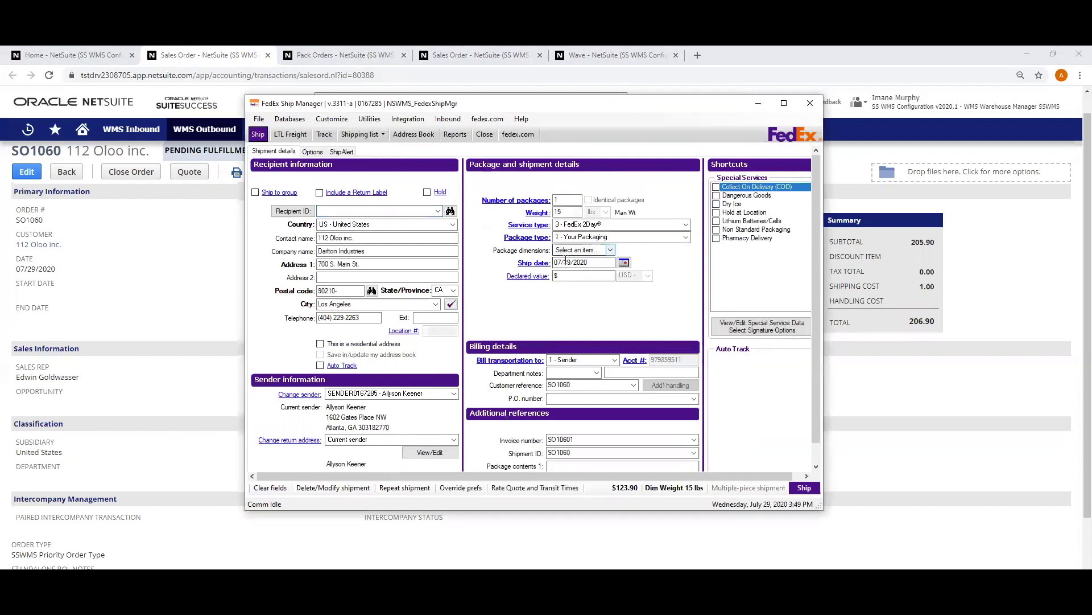
- Ship the package with the PACKAGE1 dimensions and save its label to the Desktop as label1, replacing the existing PDF
{"action": "left_click", "coordinate": [609, 251]}
{"action": "left_click", "coordinate": [592, 262]}
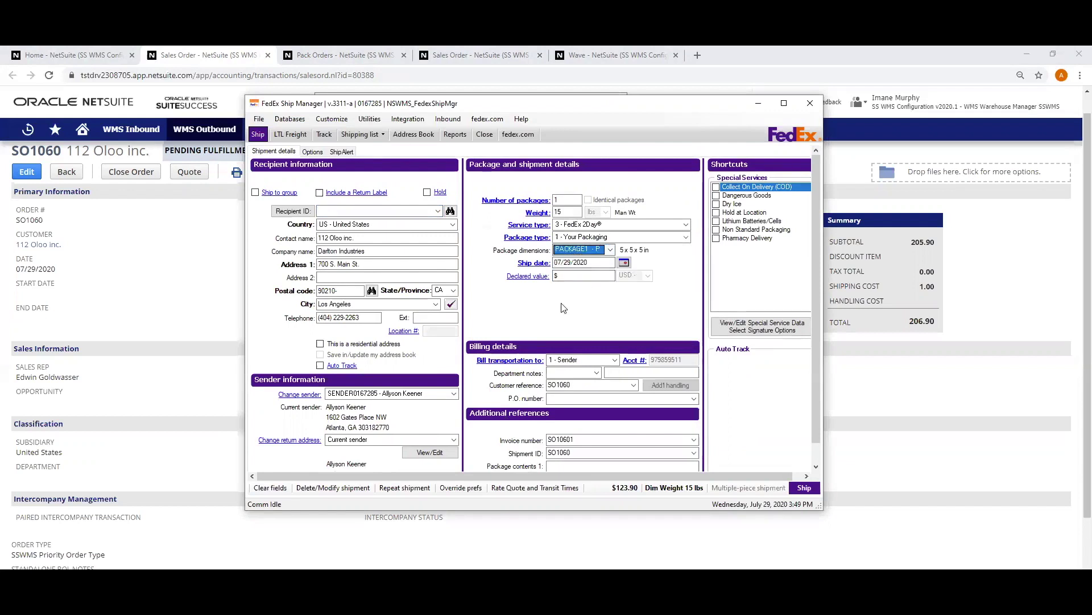
{"action": "left_click", "coordinate": [805, 487]}
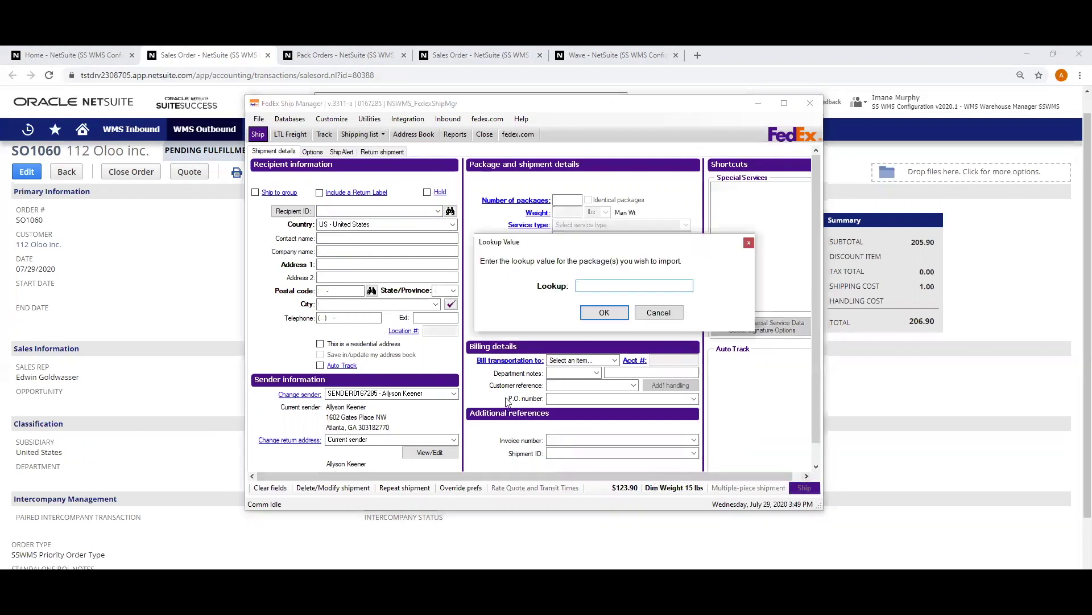
{"action": "type", "text": "label1"}
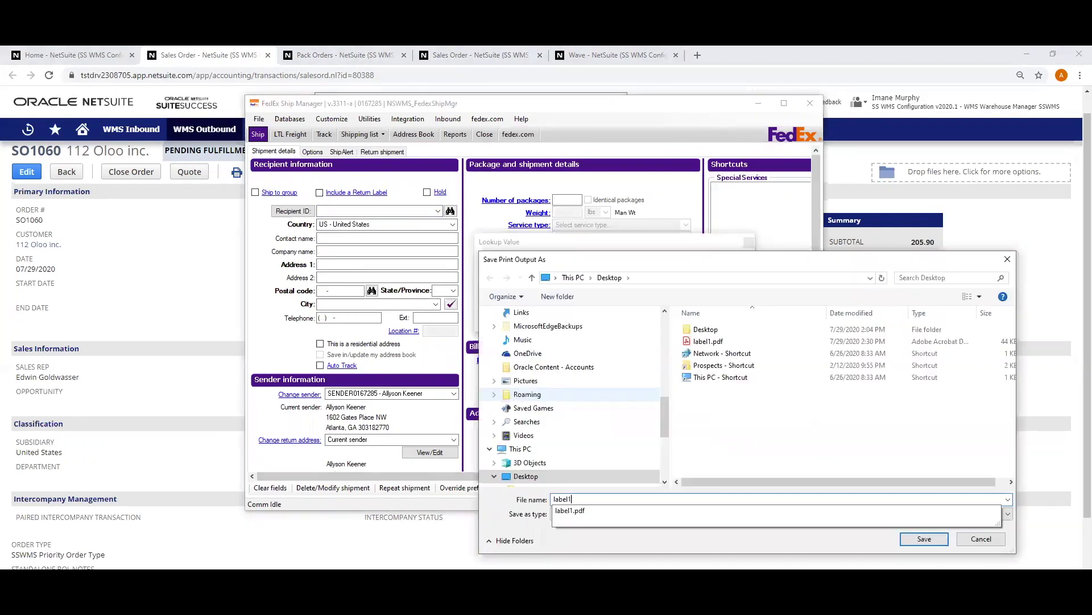
{"action": "key", "text": "Return"}
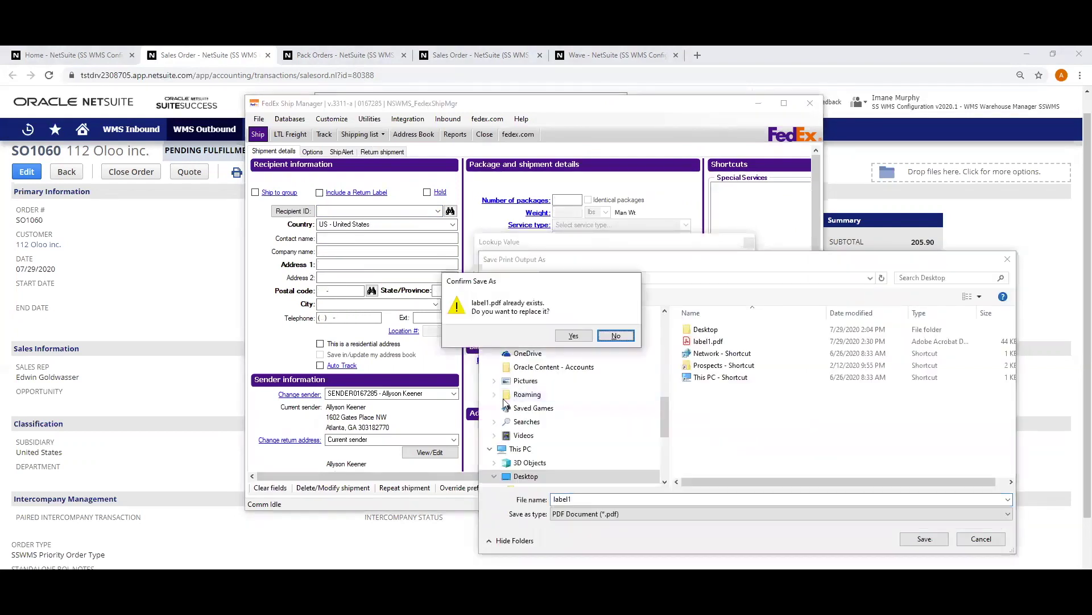
{"action": "left_click", "coordinate": [574, 335]}
- Return to the first order's record in NetSuite, bring up the WMS mobile app and dismiss the leftover FedEx lookup prompt
{"action": "left_click", "coordinate": [199, 301]}
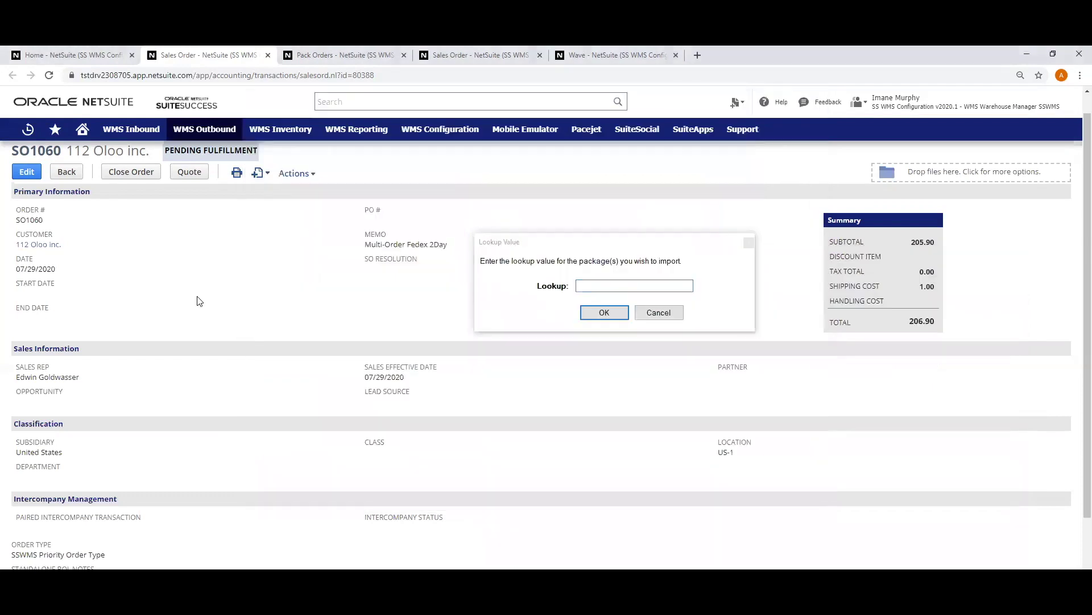
{"action": "scroll", "coordinate": [123, 267], "scroll_direction": "up", "scroll_amount": 1}
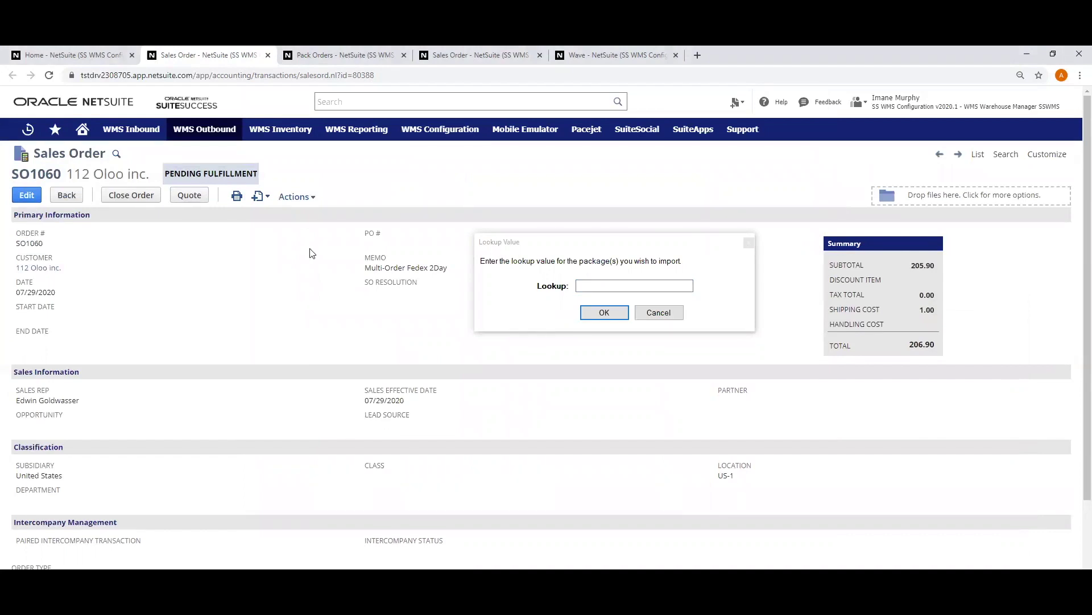
{"action": "left_click", "coordinate": [484, 55]}
{"action": "scroll", "coordinate": [406, 289], "scroll_direction": "up", "scroll_amount": 5}
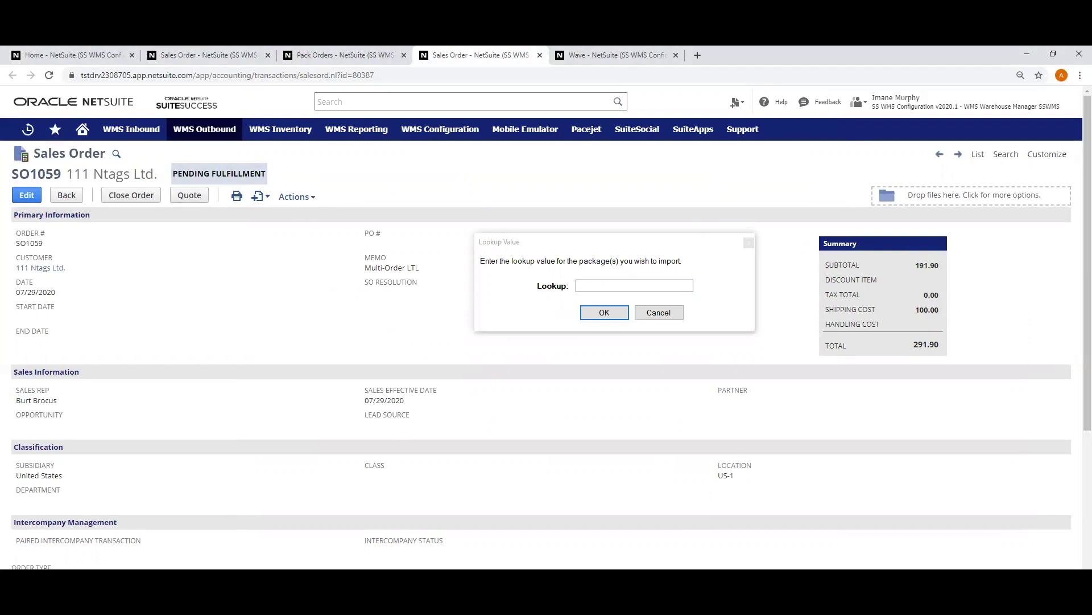
{"action": "key", "text": "alt+Tab"}
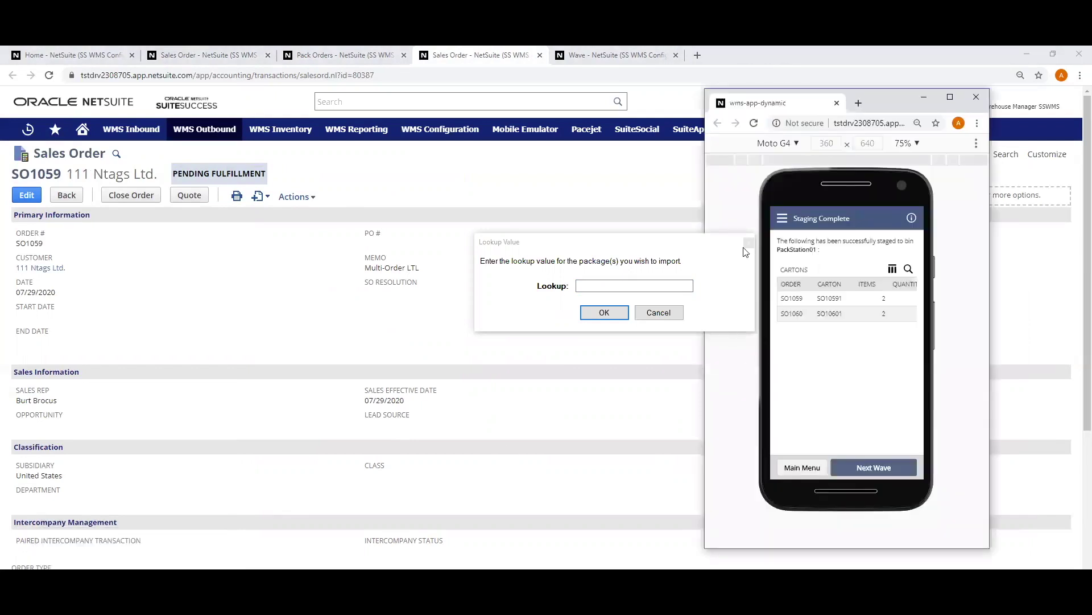
{"action": "left_click", "coordinate": [749, 243]}
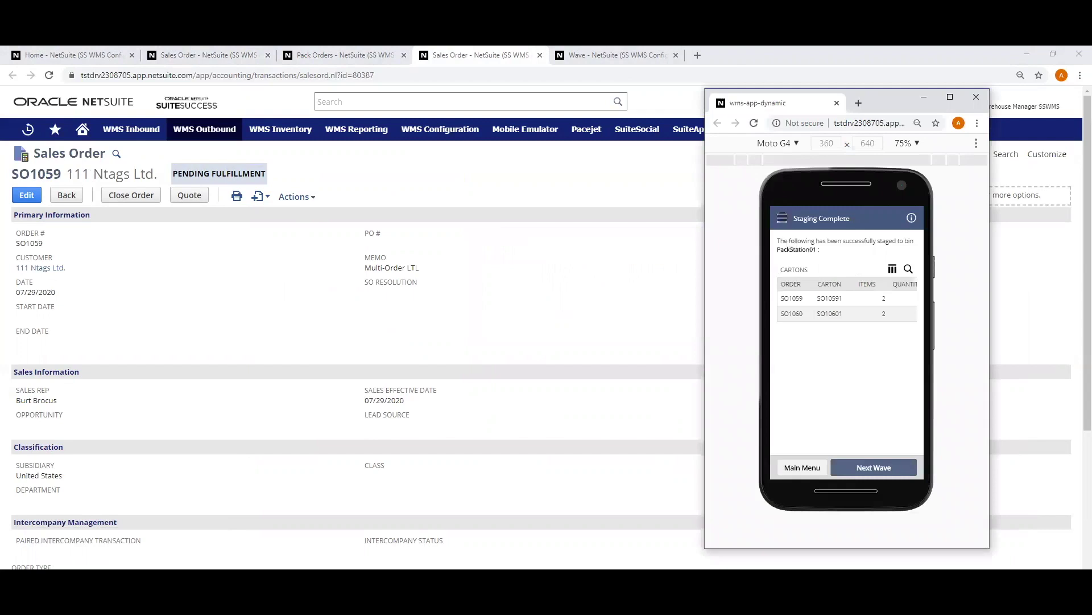
- From the mobile app's main menu, start a quick shipment for a sales order and enter the first order's number
{"action": "left_click", "coordinate": [783, 218]}
{"action": "left_click", "coordinate": [795, 255]}
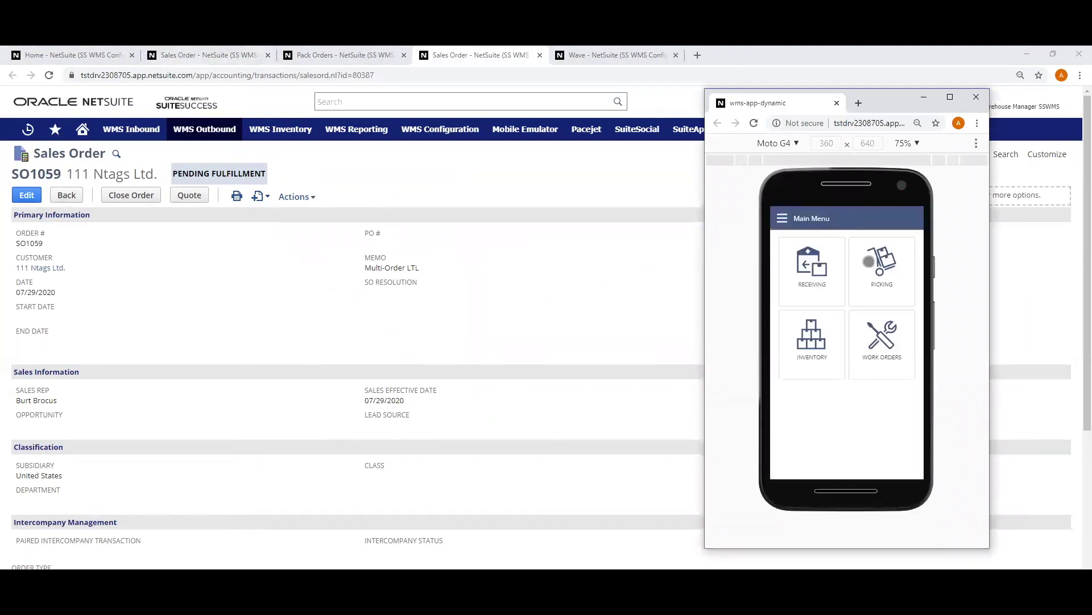
{"action": "left_click", "coordinate": [869, 261]}
{"action": "left_click", "coordinate": [817, 304]}
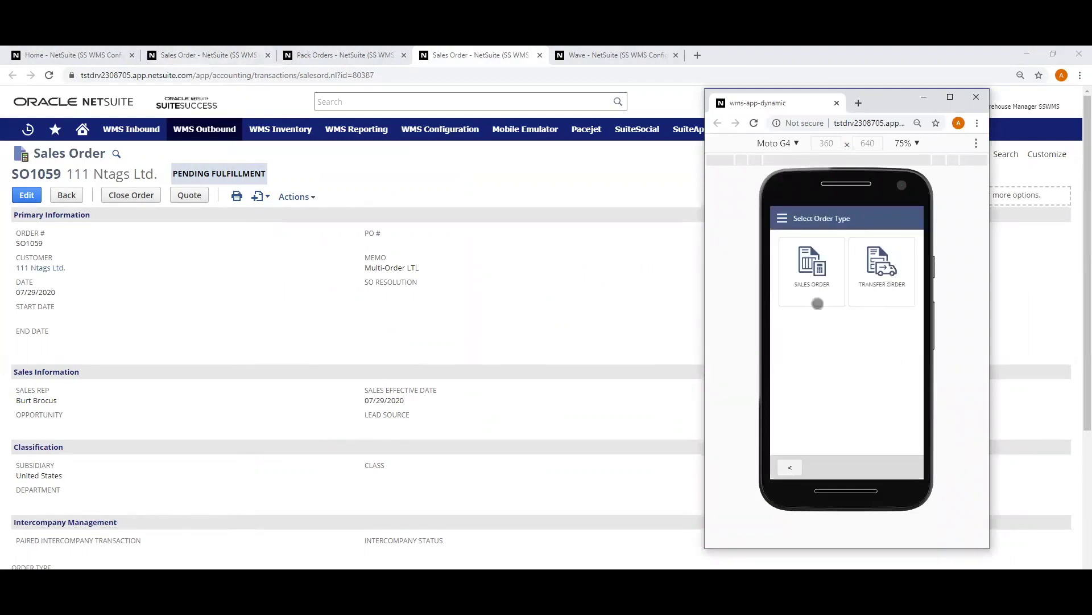
{"action": "left_click", "coordinate": [821, 273]}
{"action": "type", "text": "SO"}
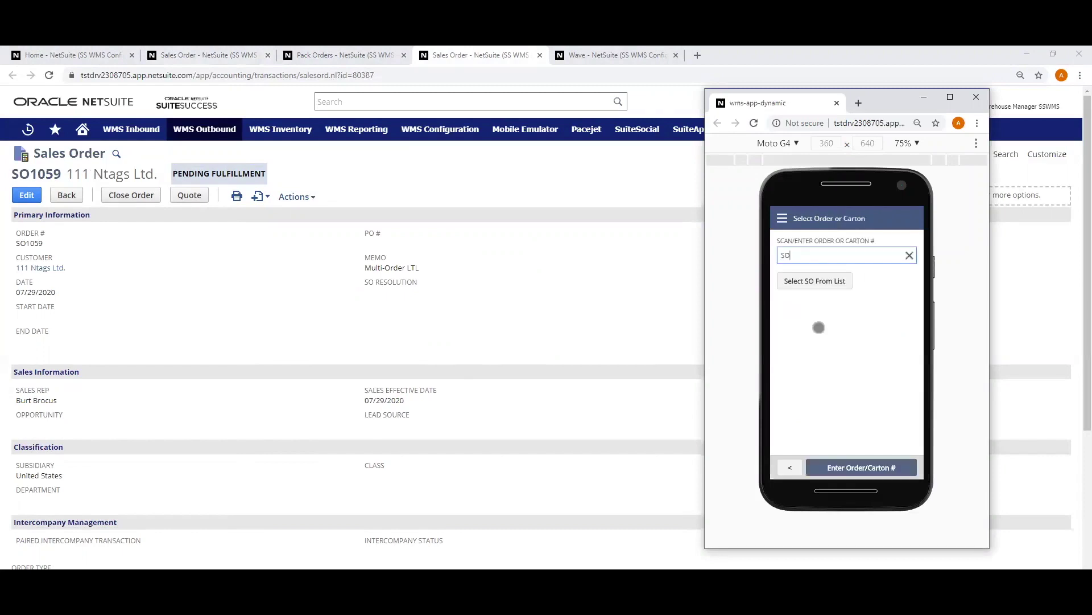
{"action": "type", "text": "1059"}
{"action": "key", "text": "Return"}
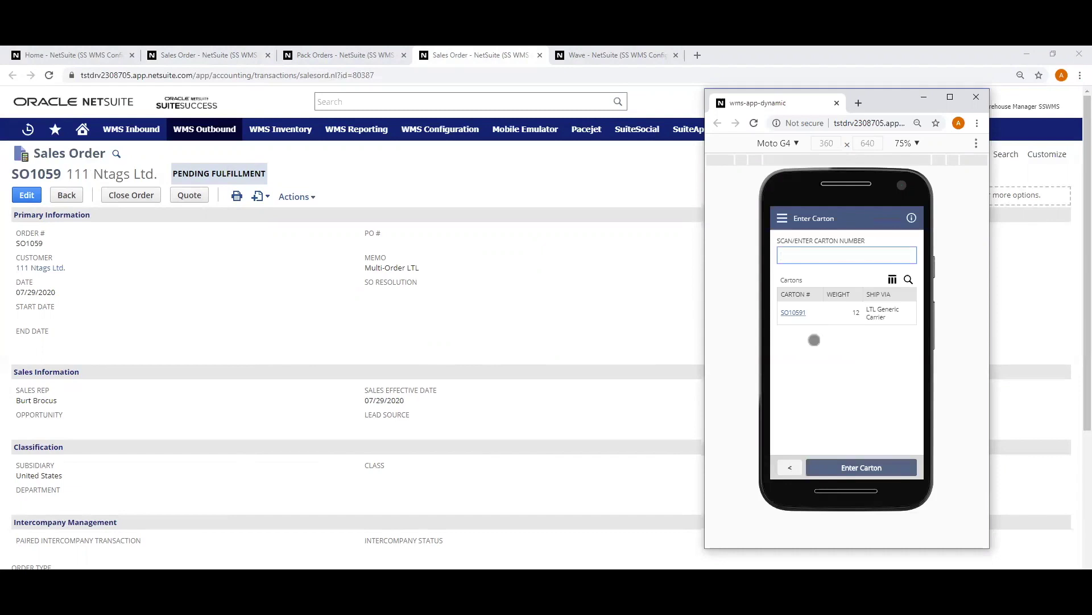
- Select the first order's carton and enter its tracking number to complete the quick shipment
{"action": "left_click", "coordinate": [794, 312]}
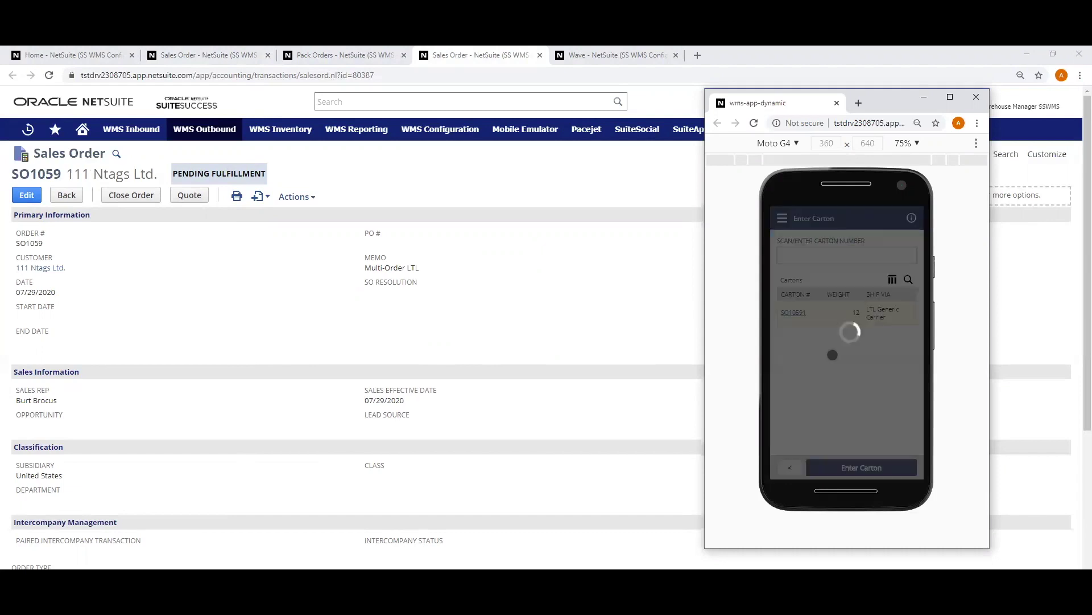
{"action": "type", "text": "TRK"}
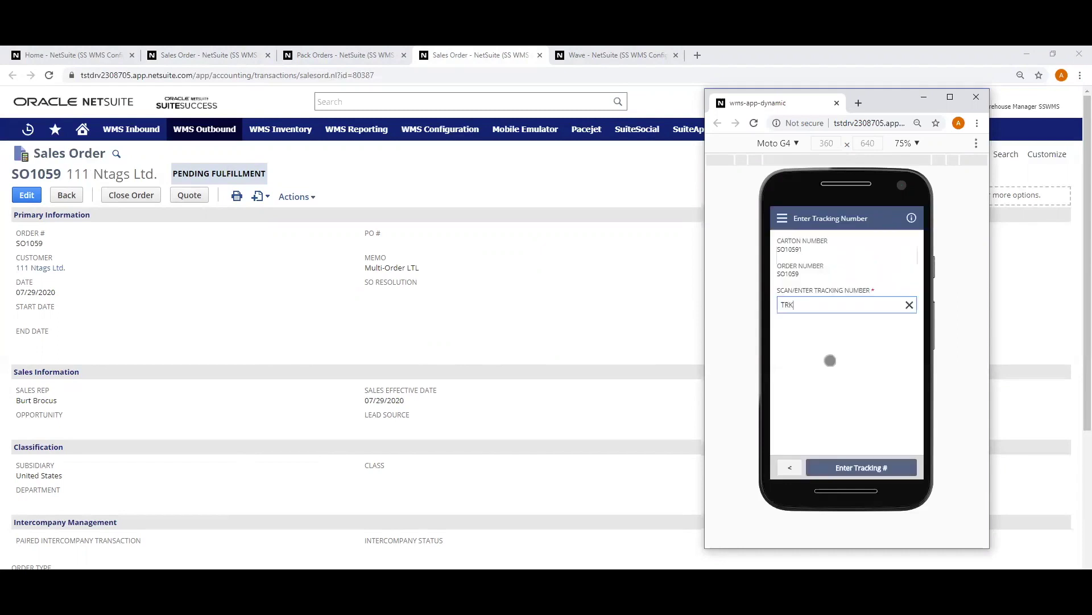
{"action": "type", "text": "1234"}
{"action": "key", "text": "Return"}
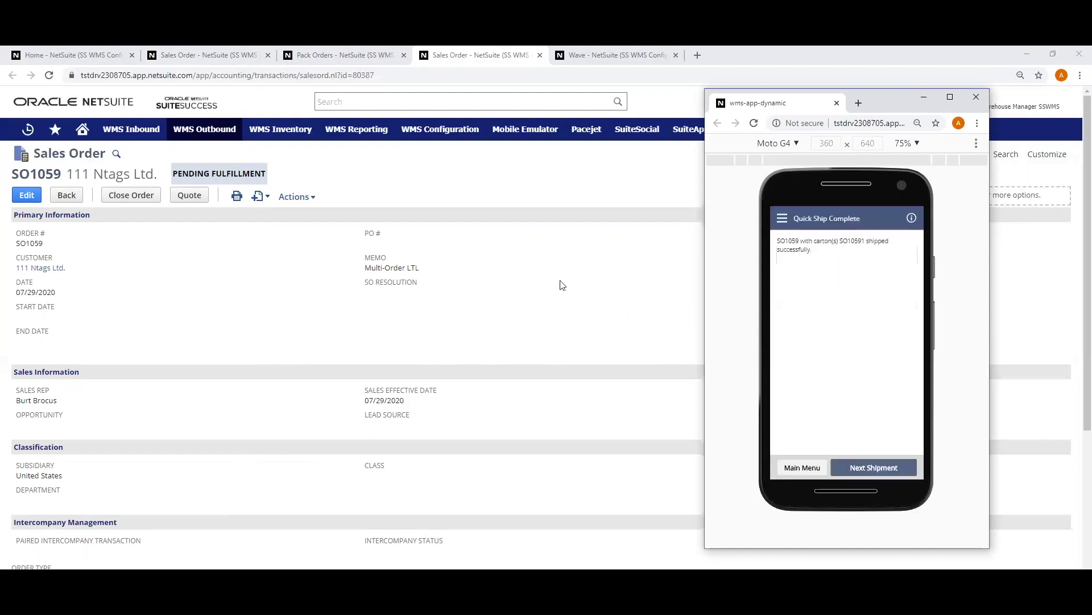
- Refresh the first sales order and examine its status, fulfilled quantities, shipping details and tracking number
{"action": "left_click", "coordinate": [208, 269]}
{"action": "left_click", "coordinate": [49, 78]}
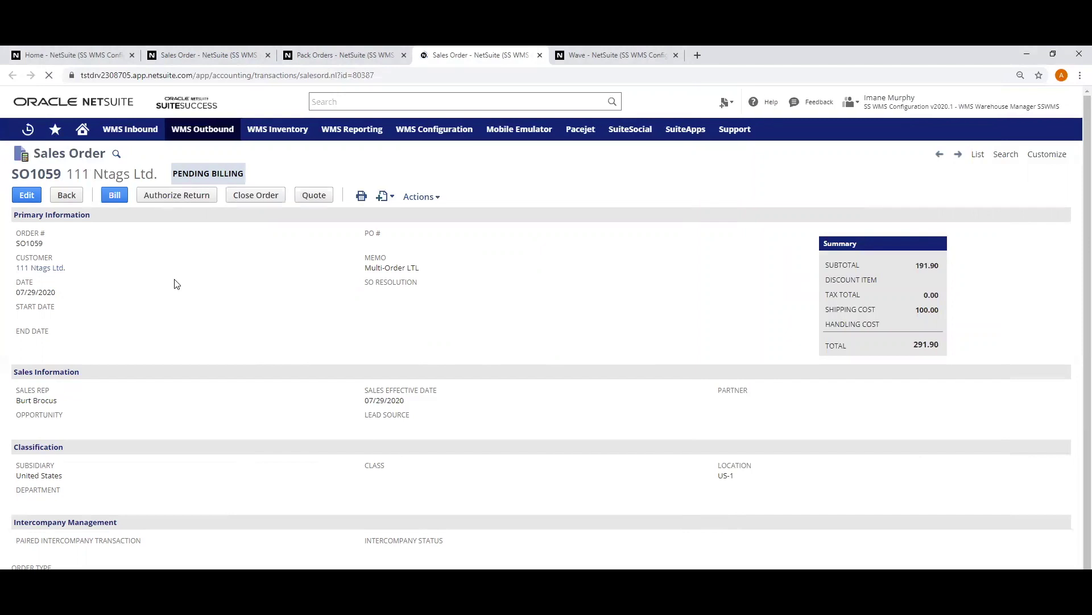
{"action": "scroll", "coordinate": [239, 409], "scroll_direction": "down", "scroll_amount": 5}
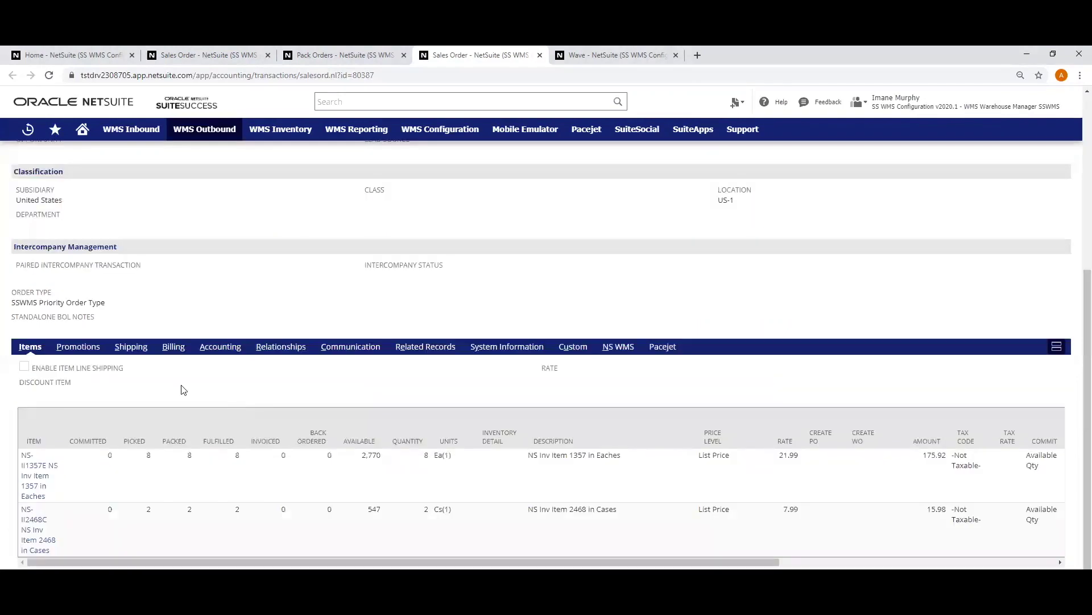
{"action": "left_click", "coordinate": [140, 349]}
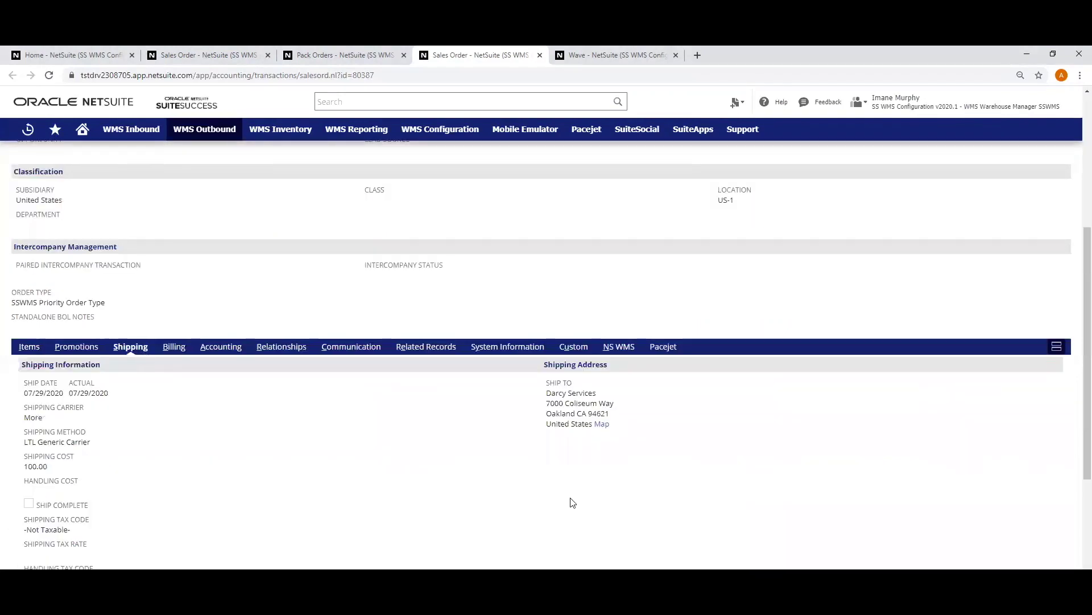
{"action": "scroll", "coordinate": [603, 501], "scroll_direction": "down", "scroll_amount": 3}
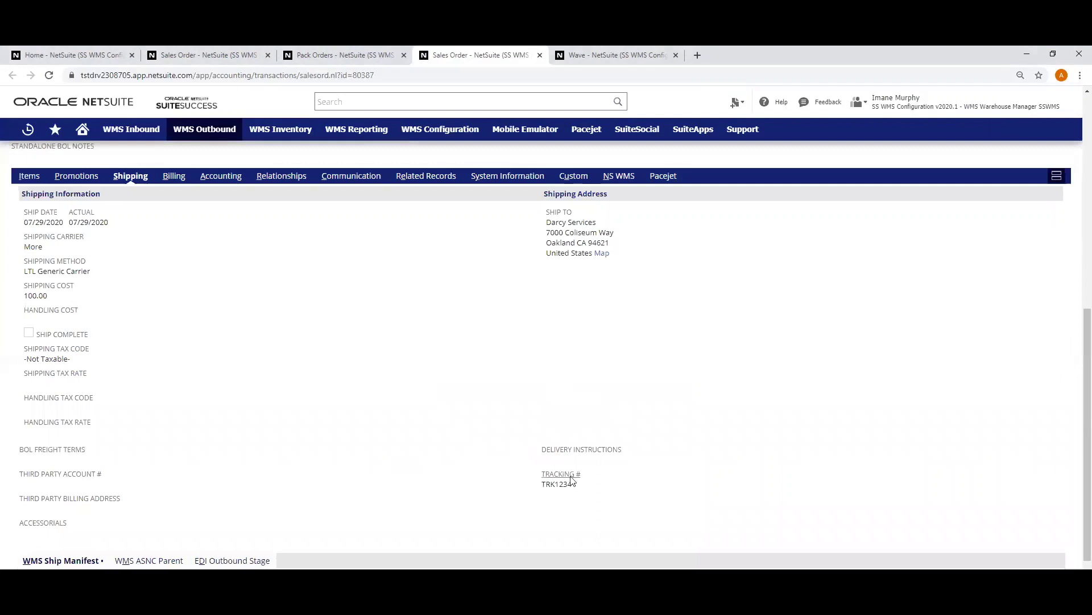
- Refresh the second sales order and examine its shipping details, FedEx tracking number and order status
{"action": "left_click", "coordinate": [231, 55]}
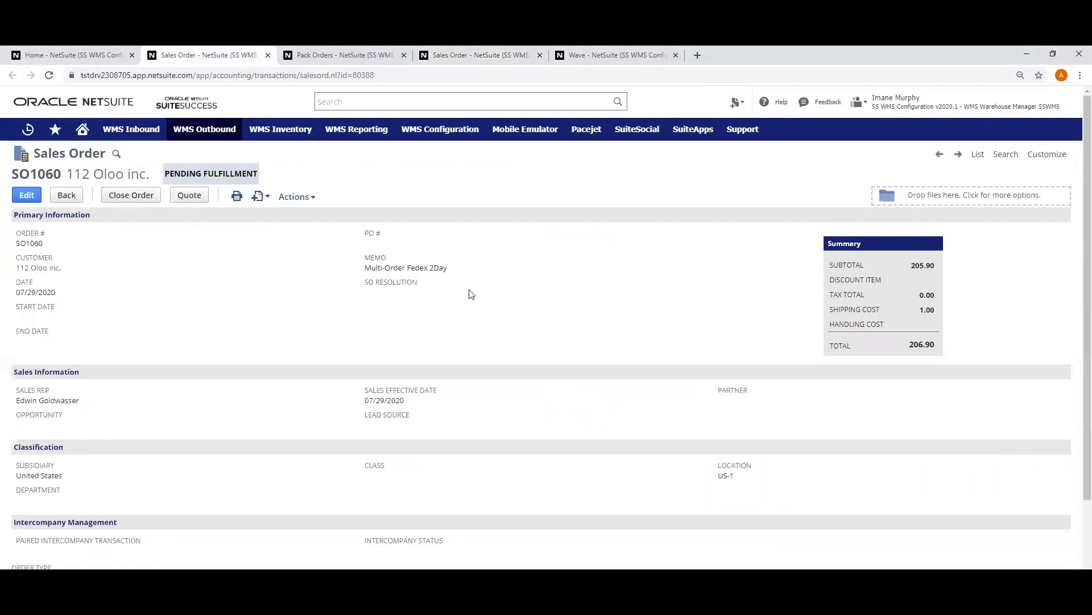
{"action": "left_click", "coordinate": [49, 75]}
{"action": "scroll", "coordinate": [195, 347], "scroll_direction": "down", "scroll_amount": 5}
{"action": "left_click", "coordinate": [142, 347]}
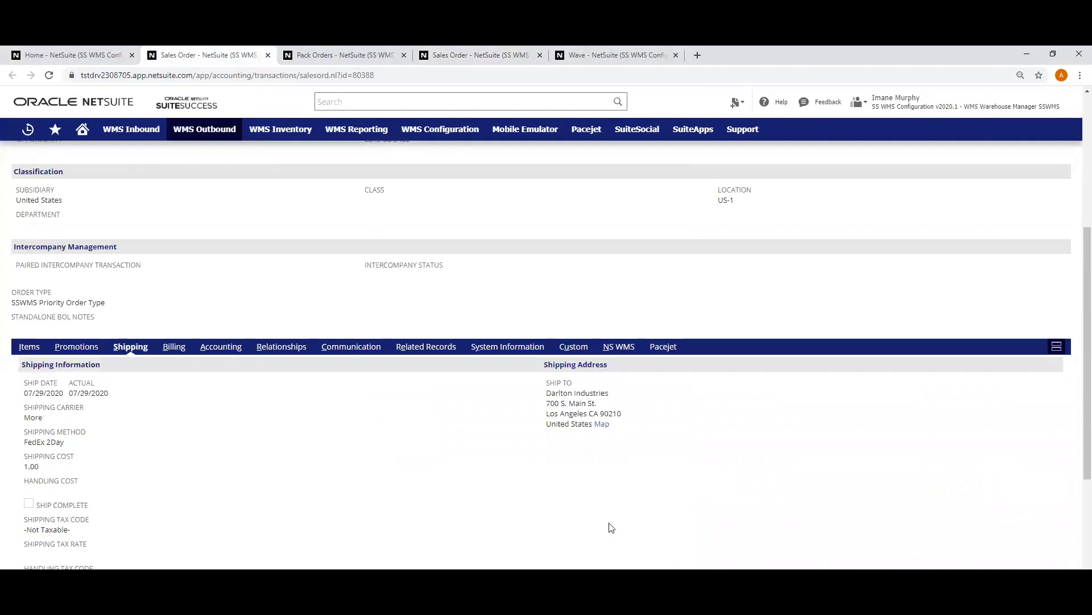
{"action": "scroll", "coordinate": [552, 431], "scroll_direction": "down", "scroll_amount": 4}
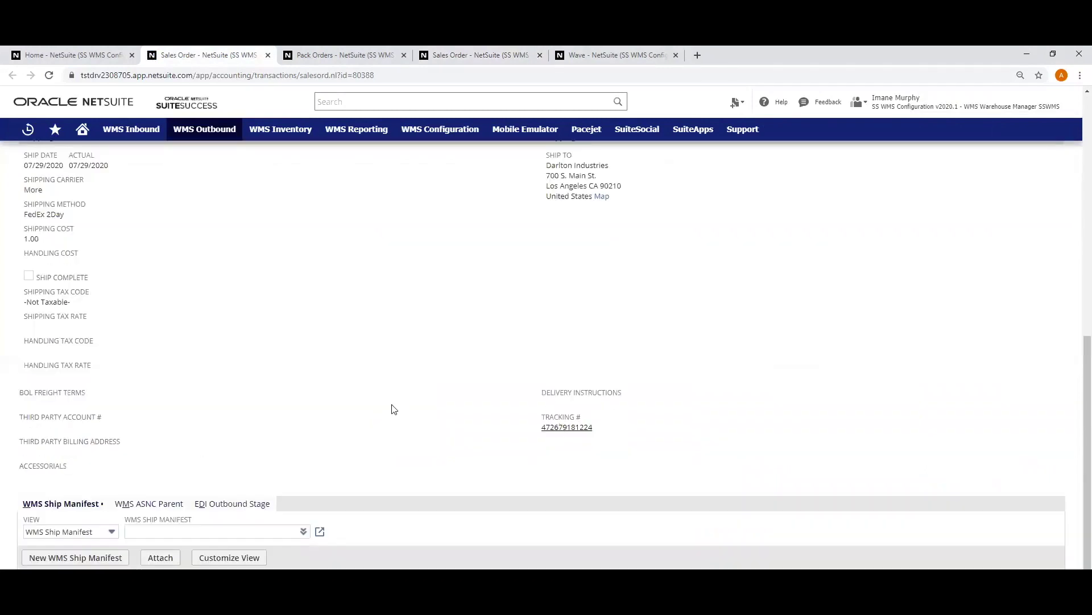
{"action": "scroll", "coordinate": [401, 408], "scroll_direction": "up", "scroll_amount": 2}
{"action": "scroll", "coordinate": [341, 412], "scroll_direction": "up", "scroll_amount": 8}
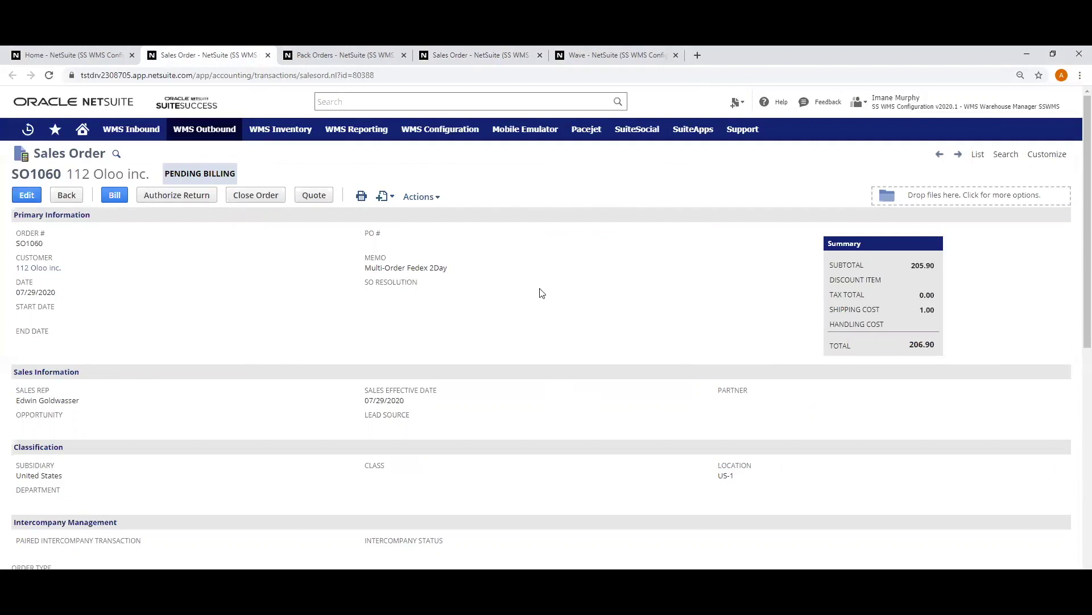
- Open the Warehouse Sites, Bins and WMS Putaway Strategies lists, each in its own new browser tab
{"action": "mouse_move", "coordinate": [437, 139]}
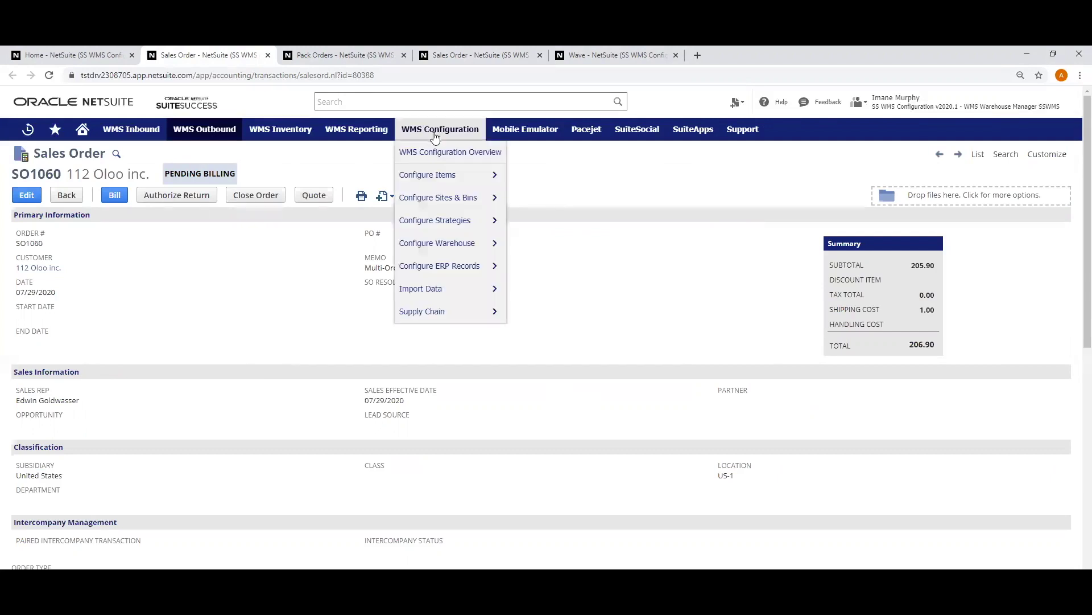
{"action": "mouse_move", "coordinate": [488, 199]}
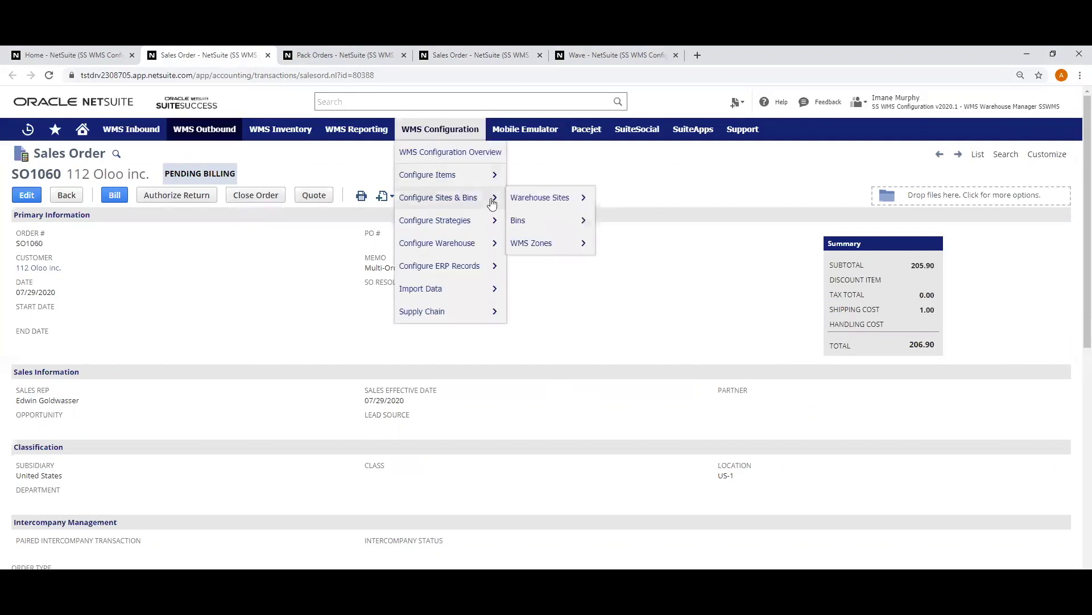
{"action": "right_click", "coordinate": [542, 202]}
{"action": "left_click", "coordinate": [585, 208]}
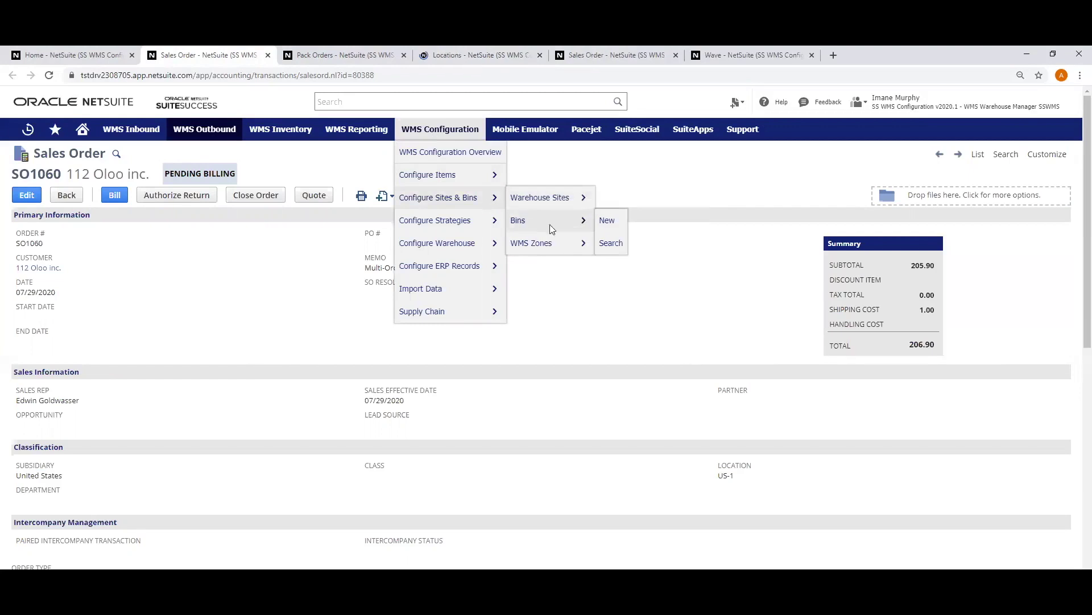
{"action": "right_click", "coordinate": [549, 224]}
{"action": "left_click", "coordinate": [561, 228]}
{"action": "mouse_move", "coordinate": [462, 226]}
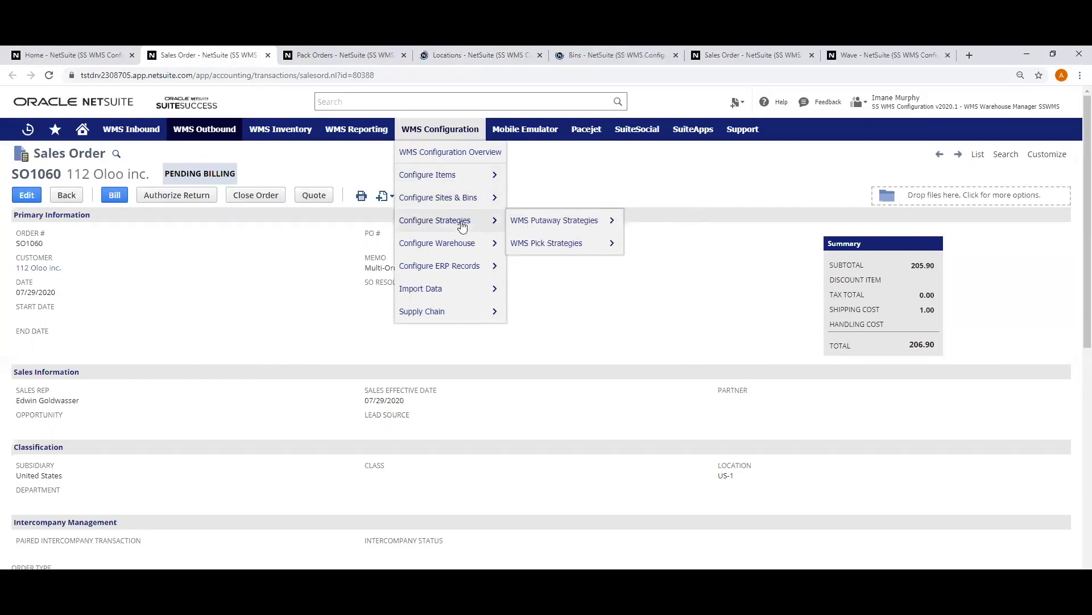
{"action": "middle_click", "coordinate": [540, 225]}
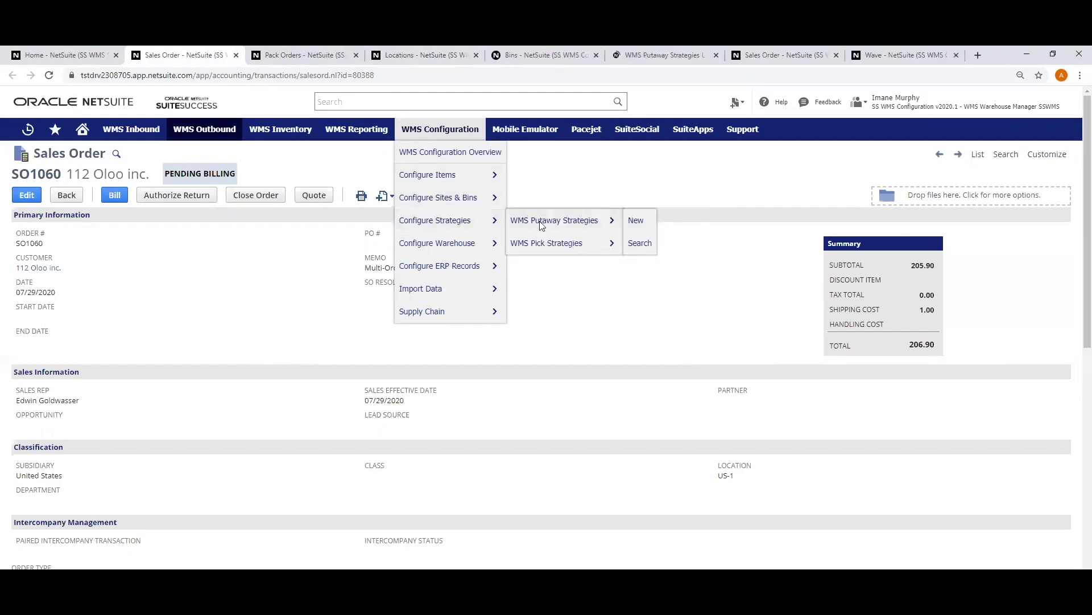
- Examine the warehouse management setting of each site in the Locations list
{"action": "left_click", "coordinate": [425, 57]}
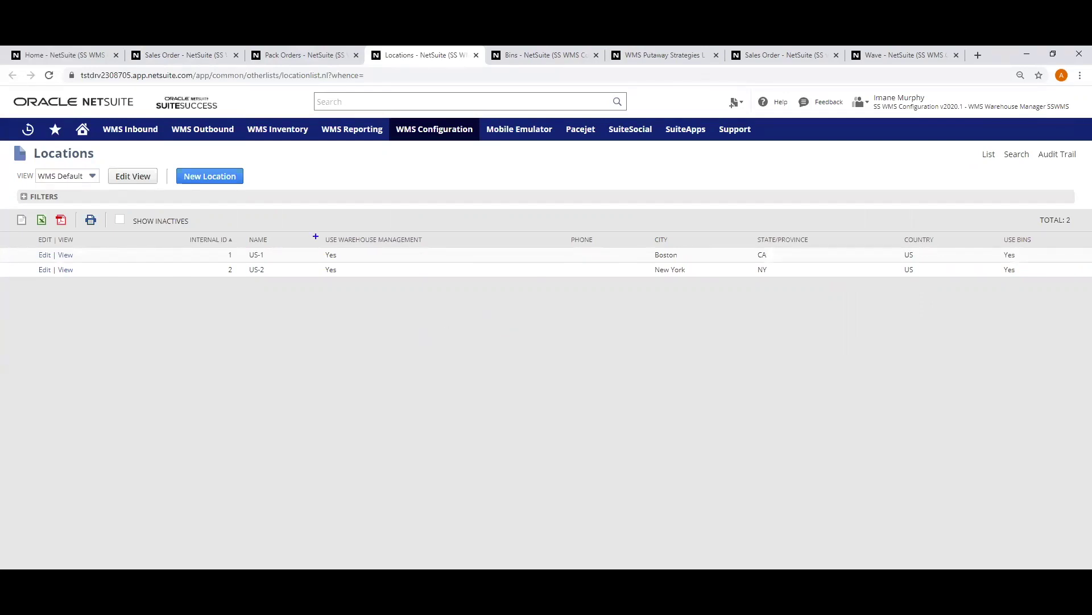
{"action": "left_click_drag", "start_coordinate": [309, 231], "coordinate": [436, 268]}
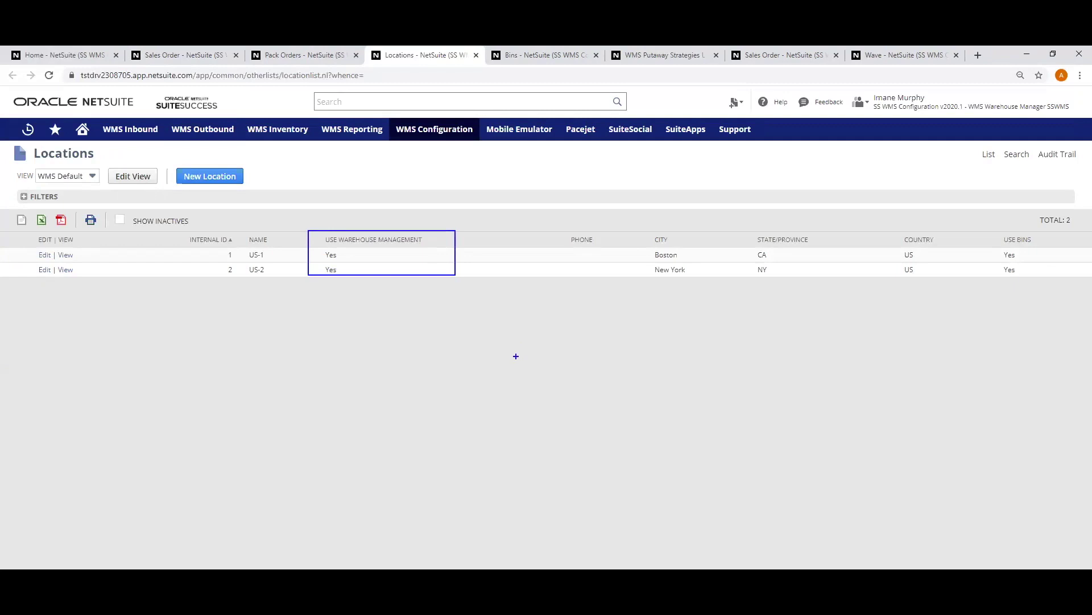
{"action": "key", "text": "Escape"}
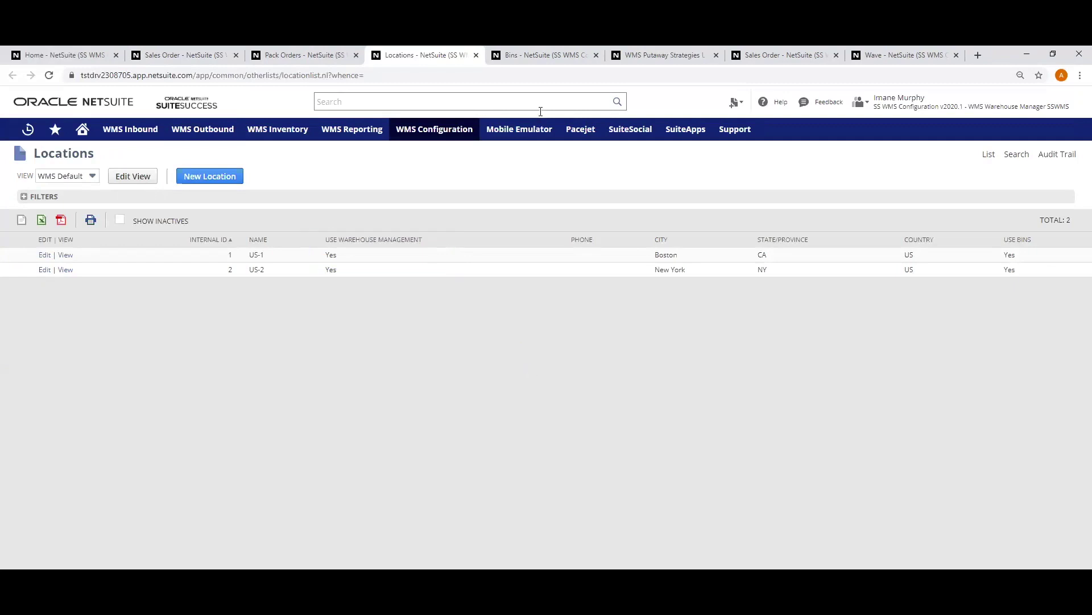
- Review the Bins list for bin location types, zones, pick and put sequences, and replenishment quantities
{"action": "left_click", "coordinate": [542, 56]}
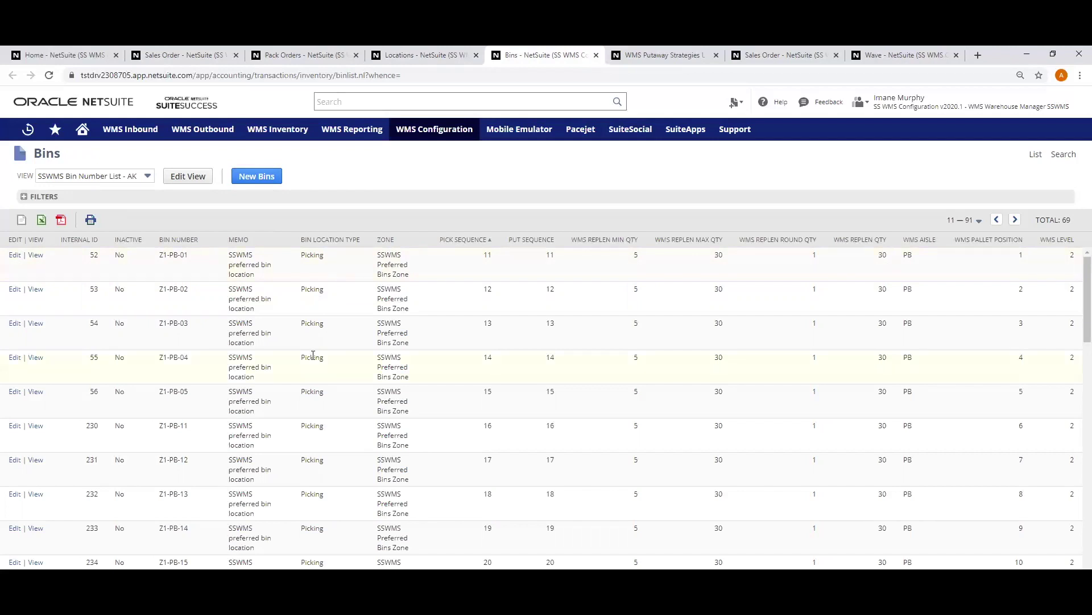
{"action": "scroll", "coordinate": [312, 381], "scroll_direction": "down", "scroll_amount": 10}
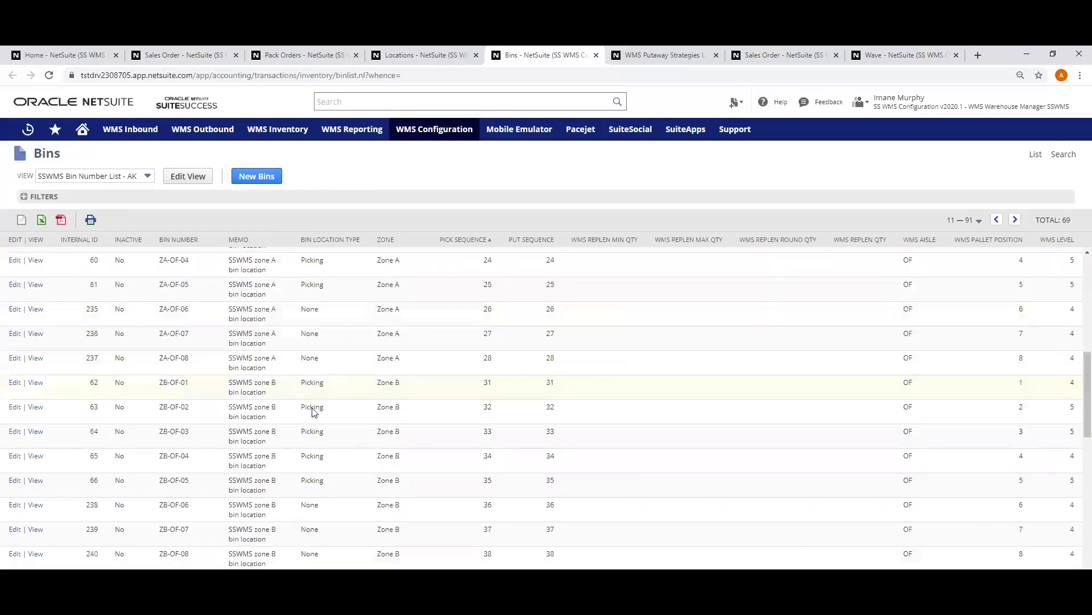
{"action": "scroll", "coordinate": [322, 427], "scroll_direction": "down", "scroll_amount": 1}
{"action": "scroll", "coordinate": [322, 428], "scroll_direction": "down", "scroll_amount": 5}
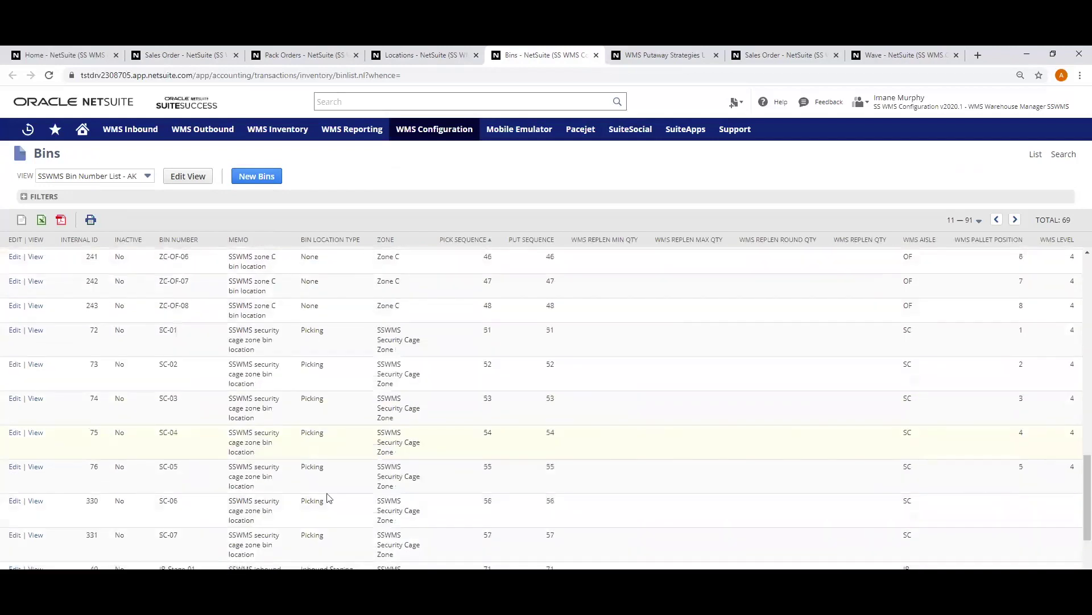
{"action": "scroll", "coordinate": [327, 513], "scroll_direction": "down", "scroll_amount": 5}
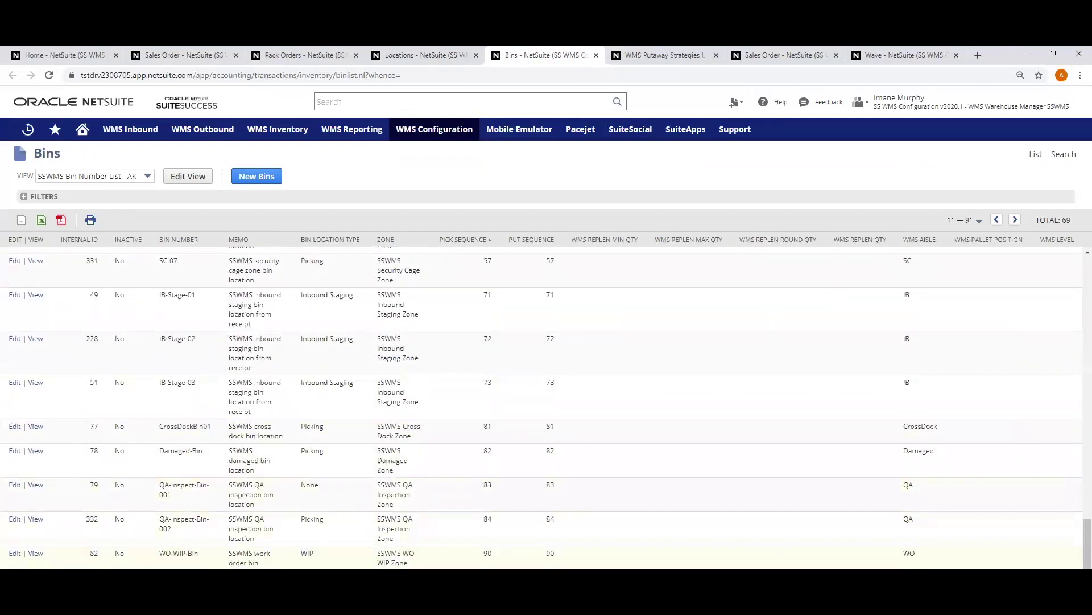
{"action": "scroll", "coordinate": [341, 480], "scroll_direction": "up", "scroll_amount": 15}
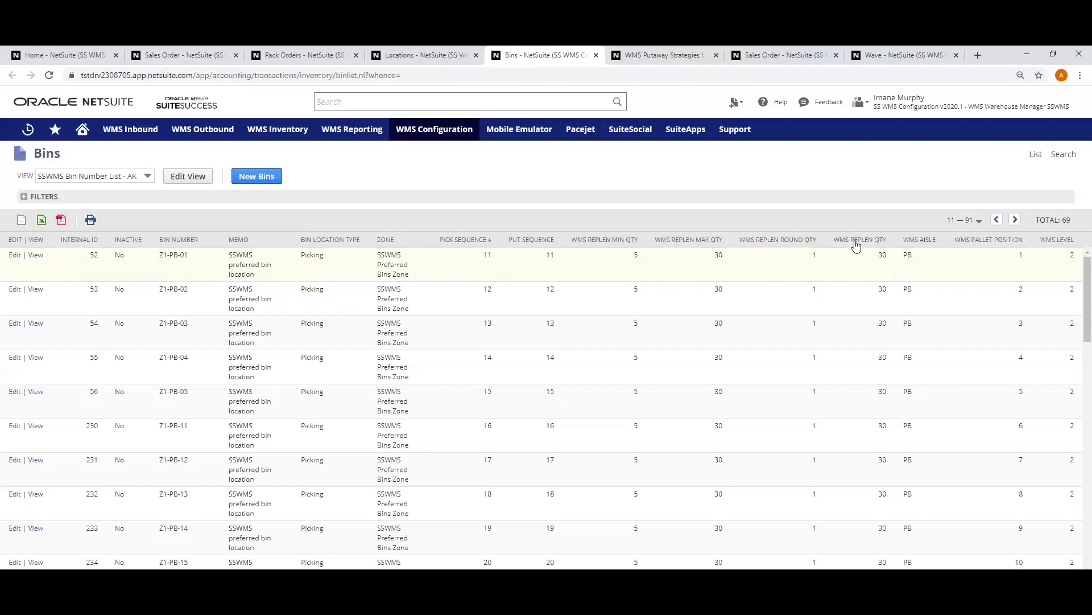
- Examine the WMS Putaway Strategies list for its sequence, inventory status, item family, item group, ABC velocity and put-to zone columns
{"action": "left_click", "coordinate": [665, 56]}
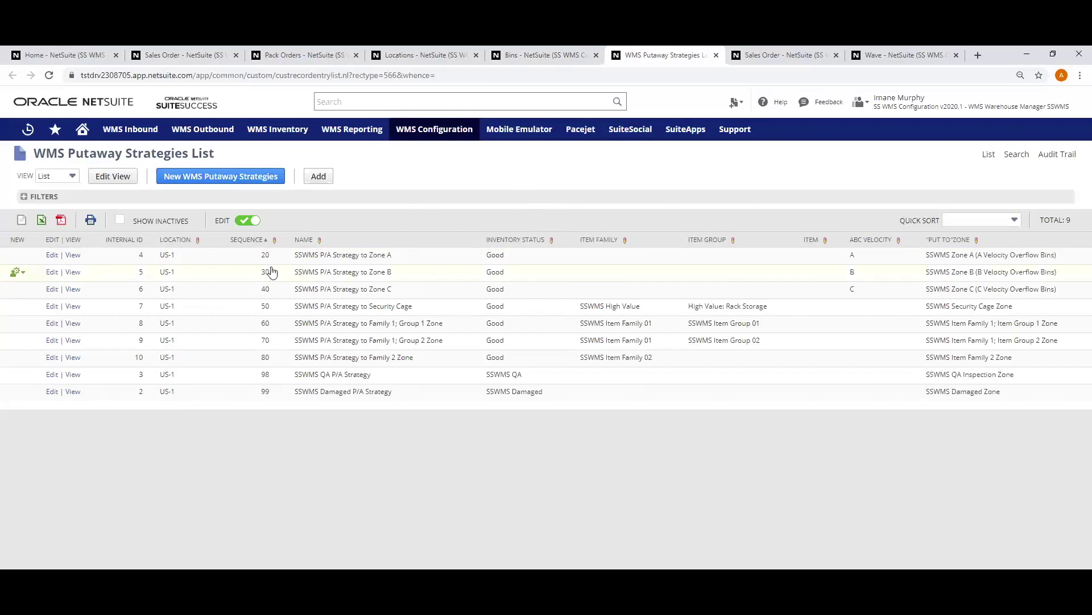
{"action": "left_click_drag", "start_coordinate": [285, 357], "coordinate": [284, 408]}
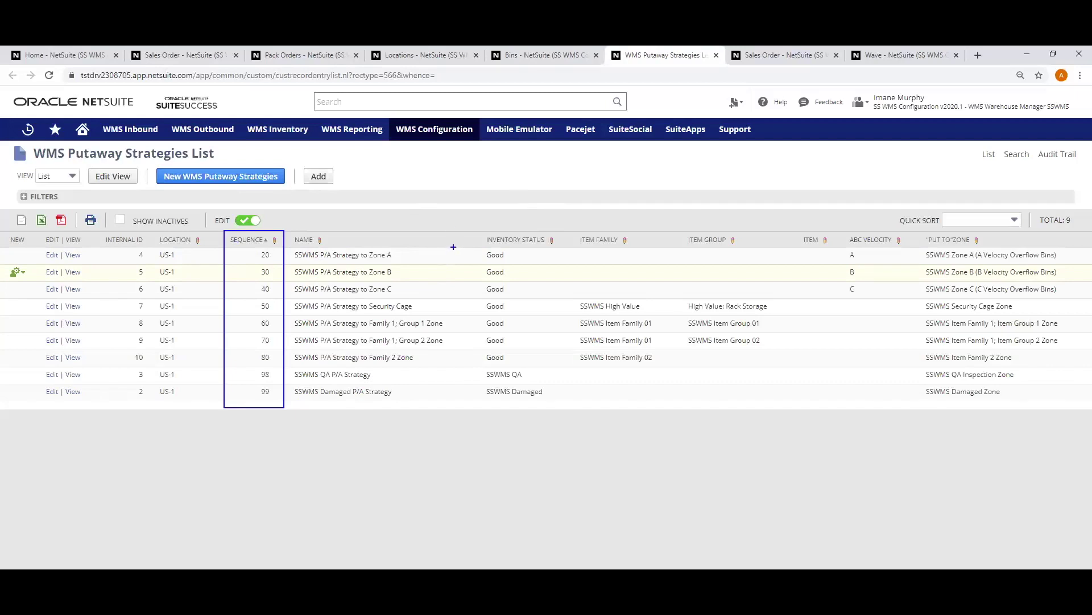
{"action": "left_click_drag", "start_coordinate": [454, 219], "coordinate": [902, 407]}
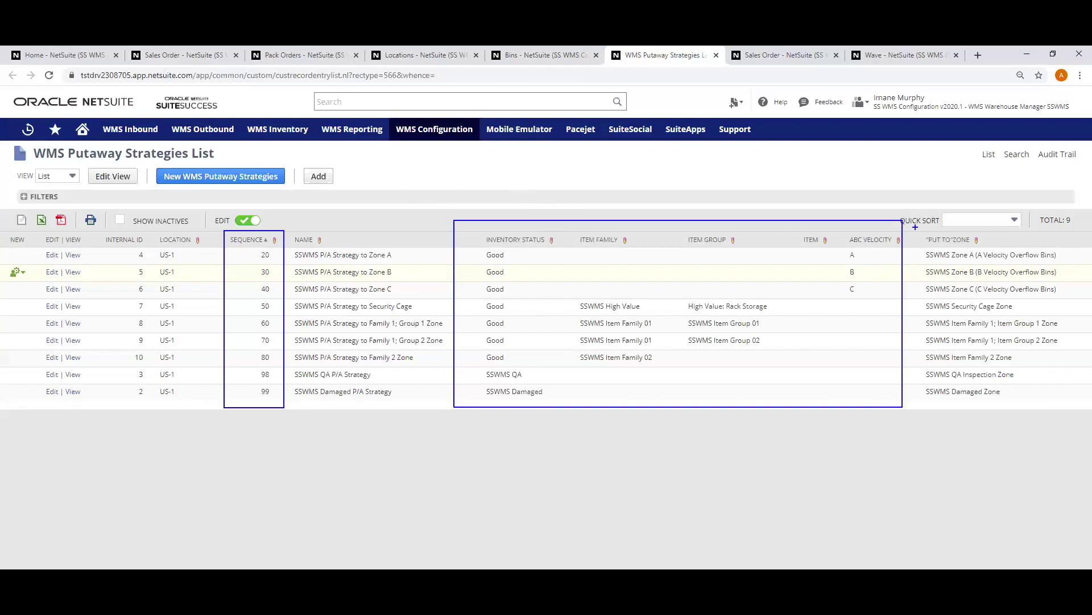
{"action": "left_click_drag", "start_coordinate": [915, 224], "coordinate": [1075, 407]}
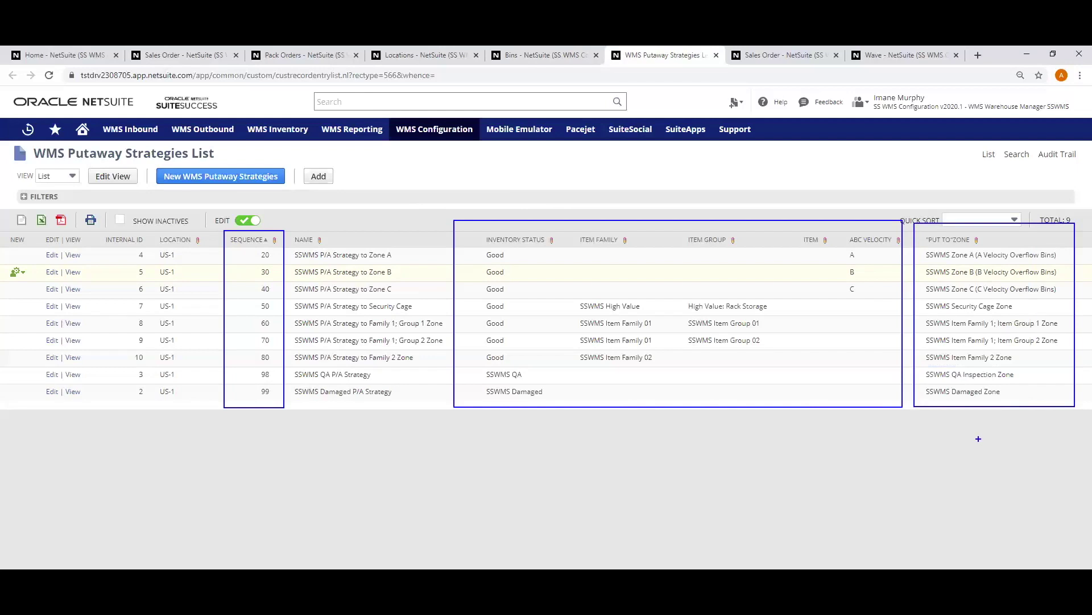
{"action": "key", "text": "Escape"}
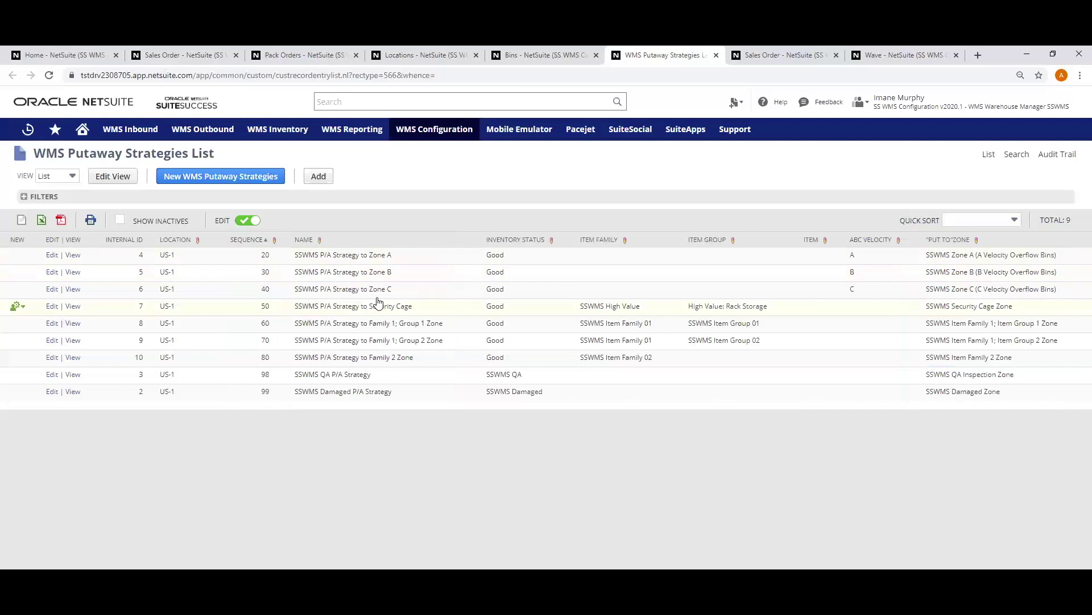